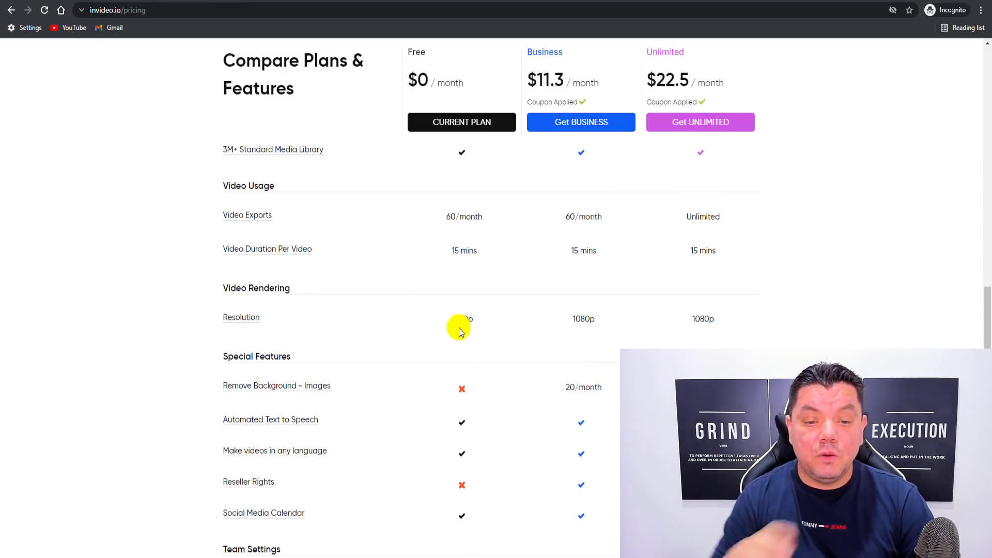
# Step: Review the plan comparison table, including video resolution, special features, team settings, branding, storage space and support
pyautogui.moveTo(450, 328); pyautogui.dragTo(476, 317)
pyautogui.click(505, 332)
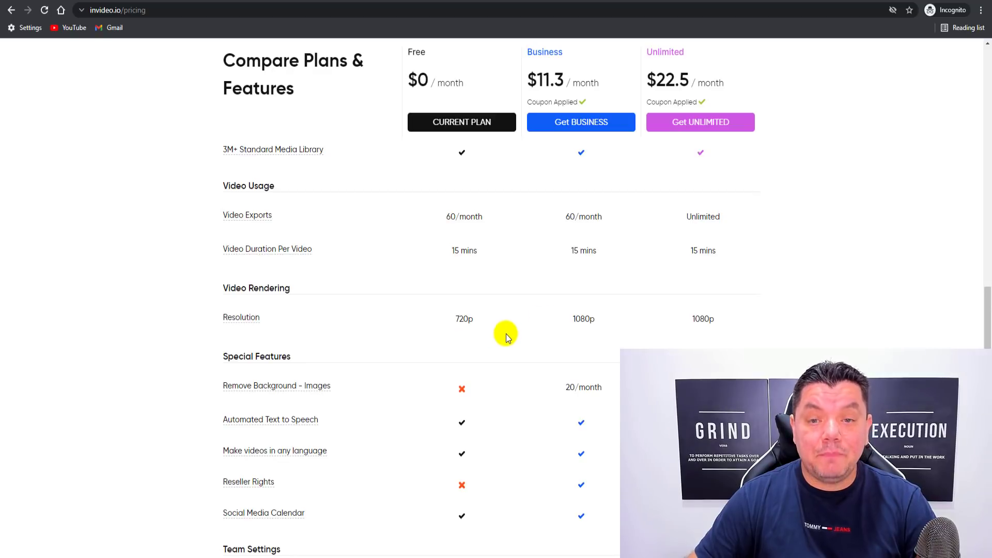
pyautogui.click(612, 320)
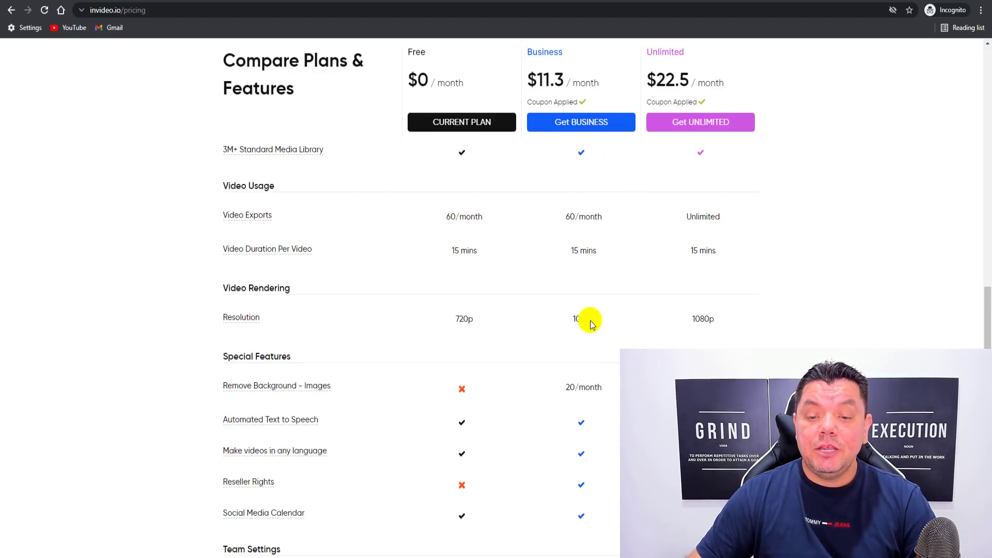
pyautogui.scroll(-4, 643, 322)
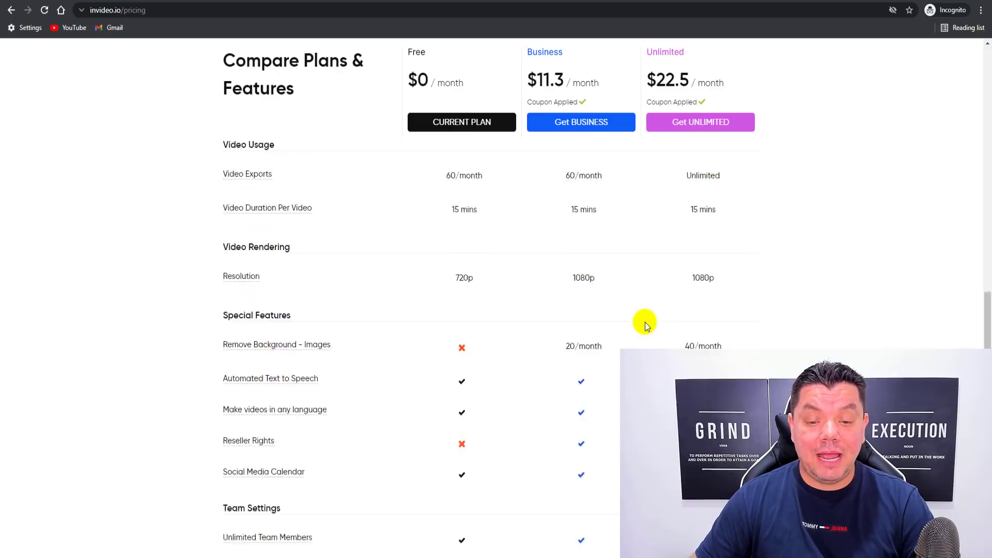
pyautogui.scroll(-2, 461, 207)
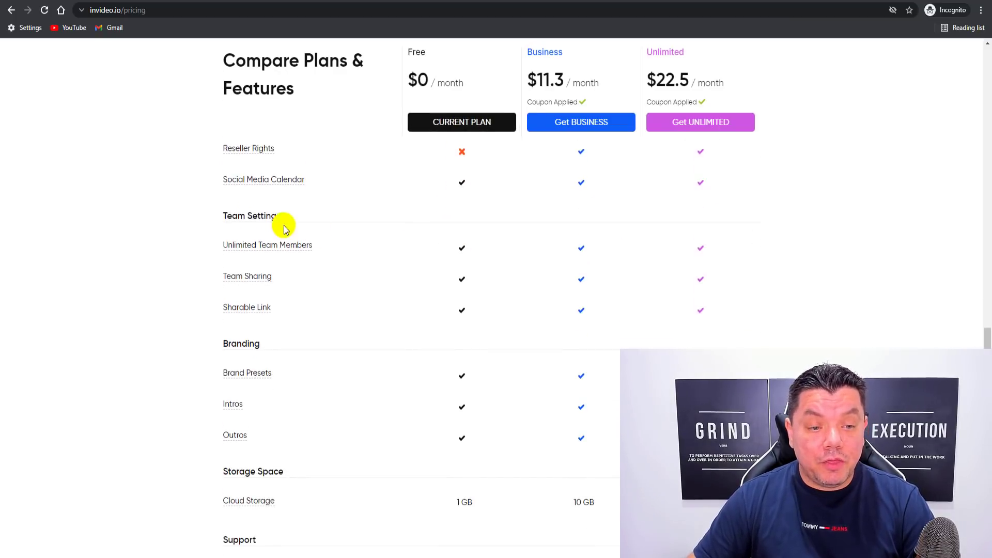
pyautogui.scroll(-2, 472, 246)
pyautogui.scroll(-4, 463, 171)
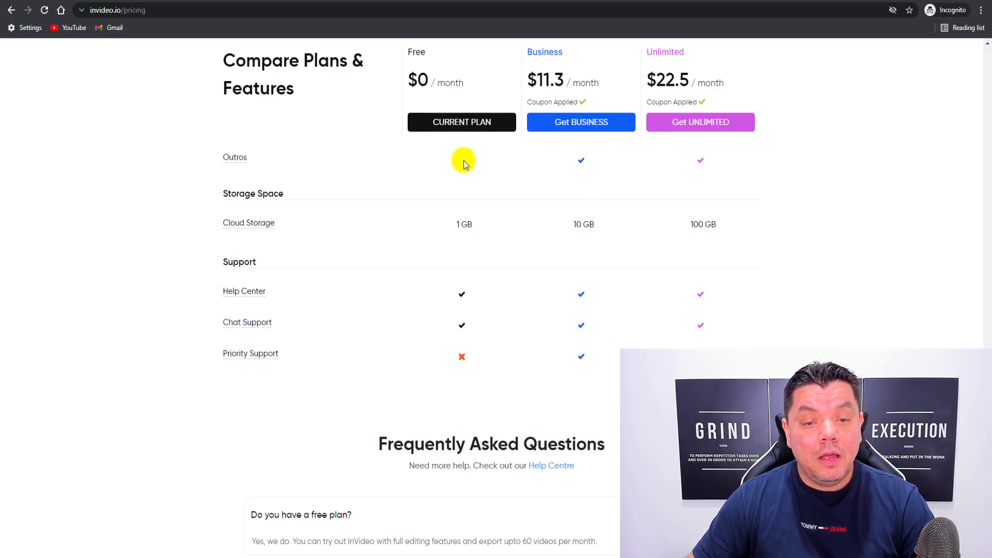
pyautogui.scroll(4, 452, 251)
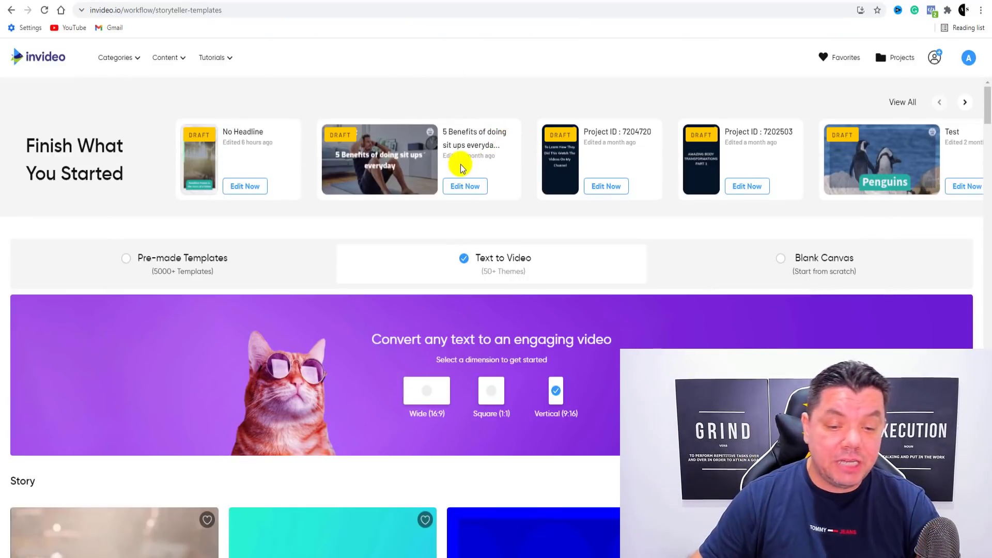
# Step: Browse the vertical text-to-video story themes to find a suitable template
pyautogui.scroll(-4, 641, 222)
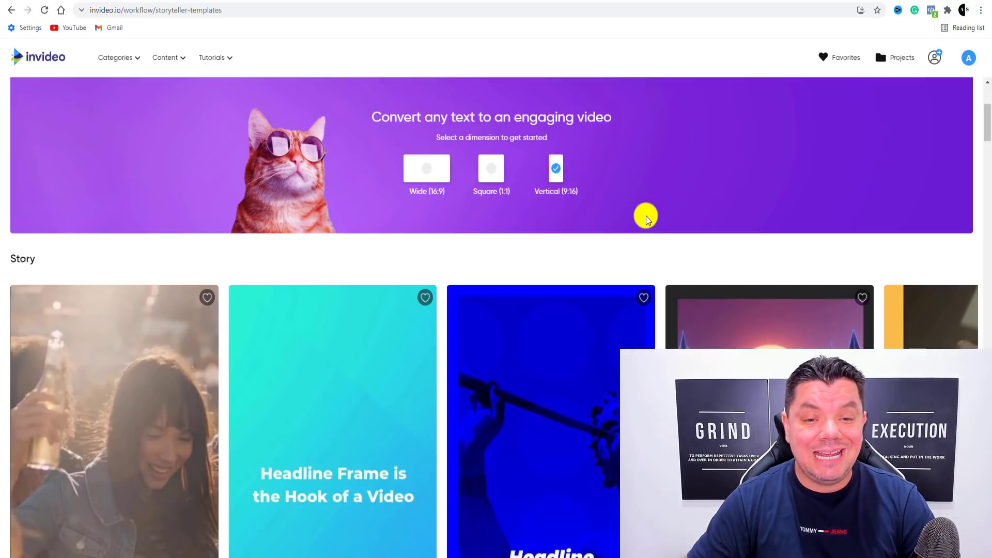
pyautogui.scroll(-4, 679, 240)
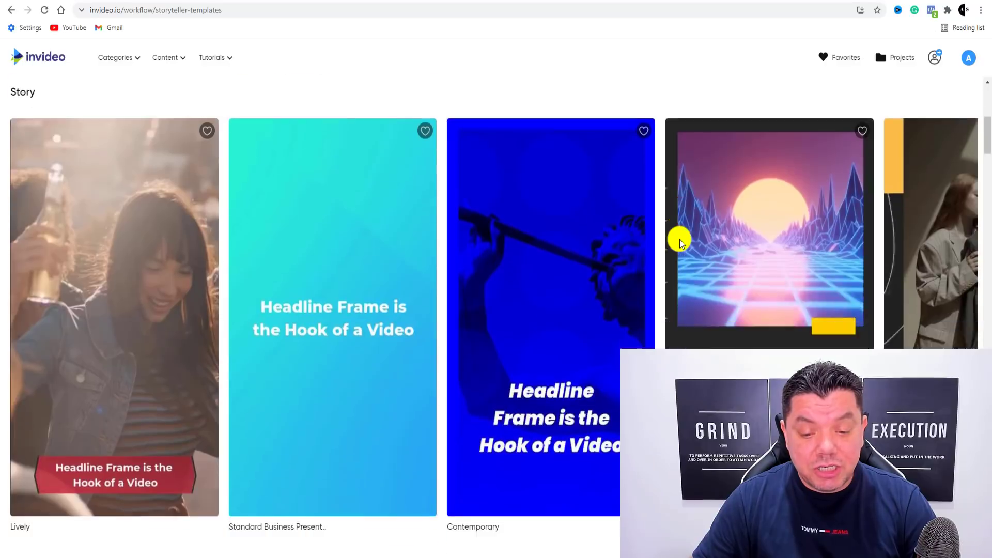
pyautogui.scroll(8, 681, 241)
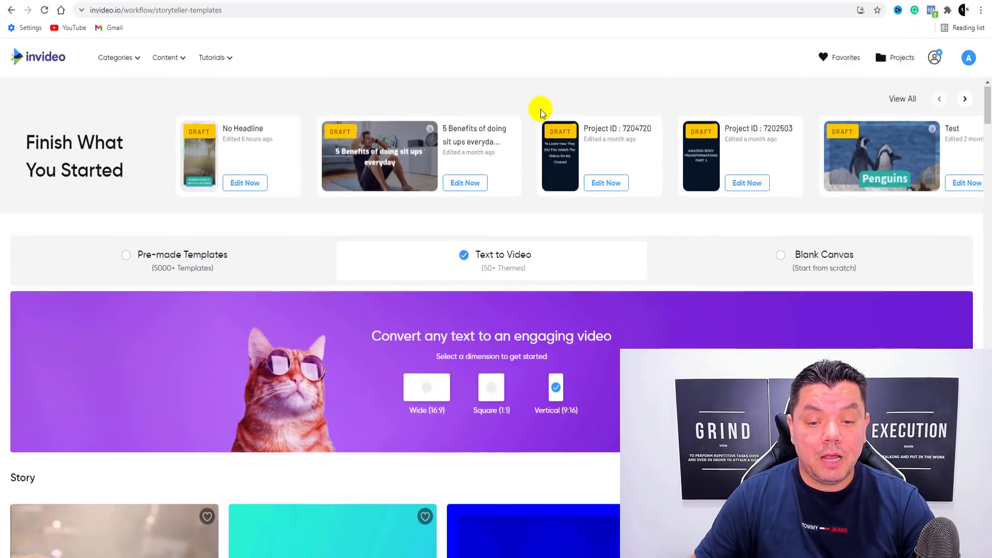
pyautogui.scroll(-2, 568, 124)
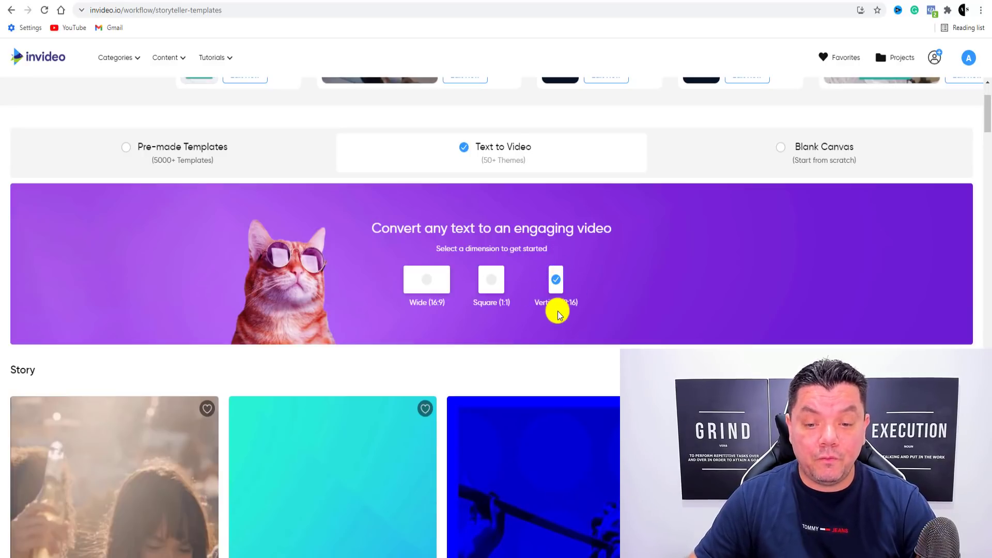
pyautogui.scroll(-4, 620, 310)
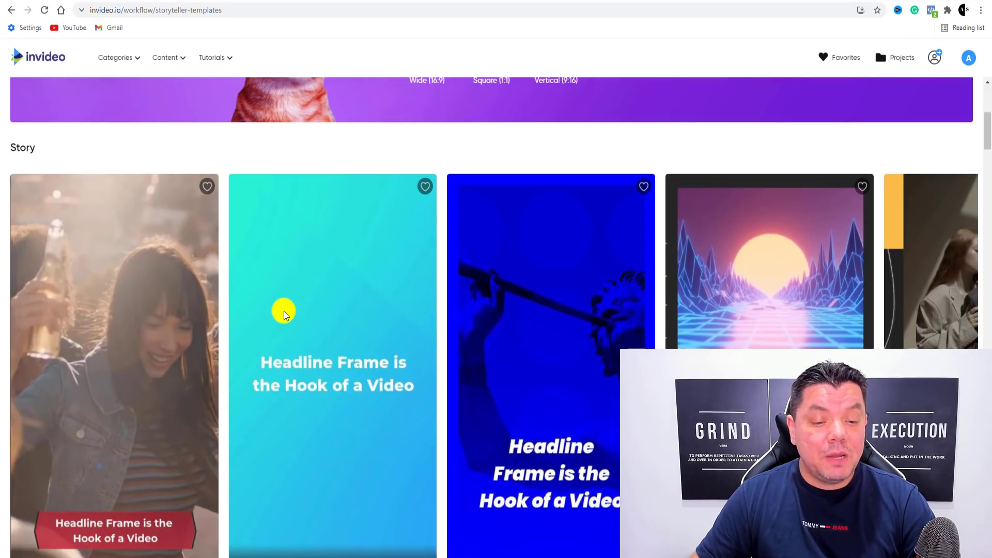
pyautogui.scroll(-9, 288, 313)
pyautogui.scroll(-10, 316, 231)
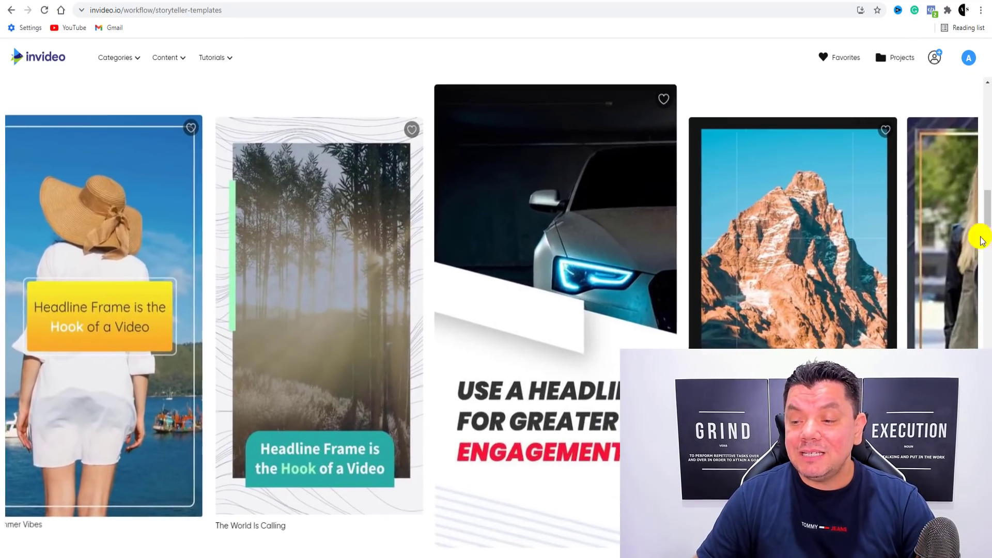
pyautogui.scroll(-10, 967, 233)
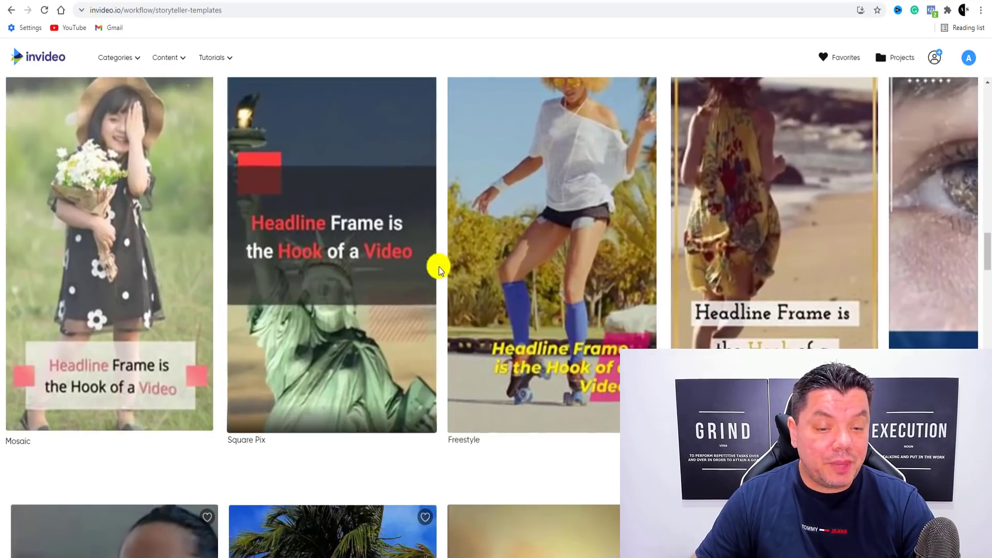
pyautogui.scroll(12, 709, 239)
pyautogui.scroll(-3, 310, 173)
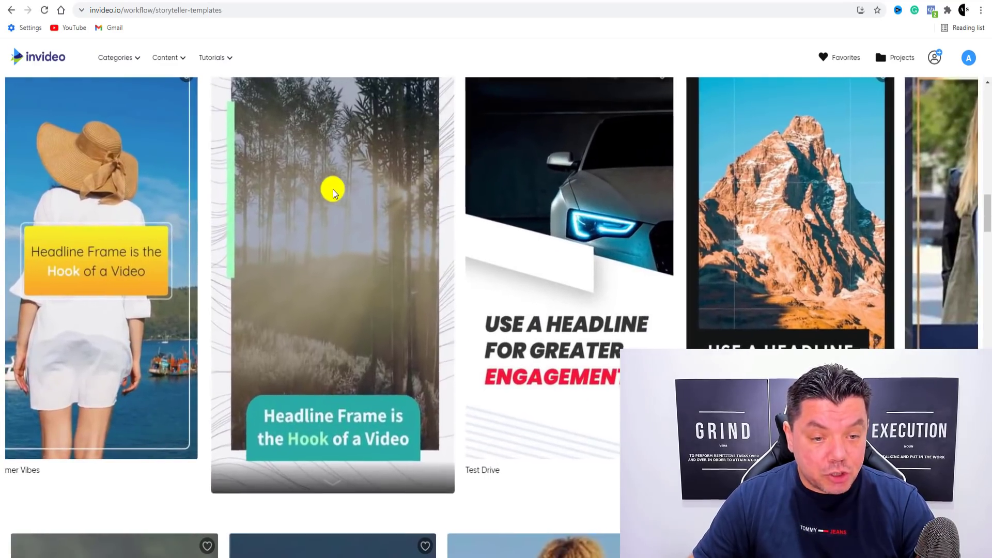
# Step: Choose the "The World Is Calling" template in the Vertical (9:16) dimension and start a video with it
pyautogui.scroll(-3, 325, 196)
pyautogui.click(347, 210)
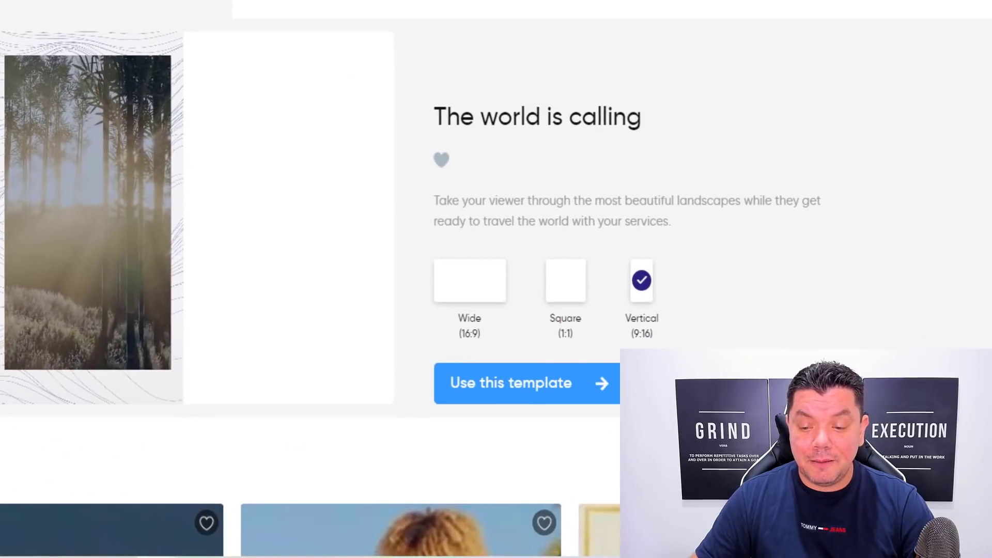
pyautogui.click(641, 295)
pyautogui.click(492, 383)
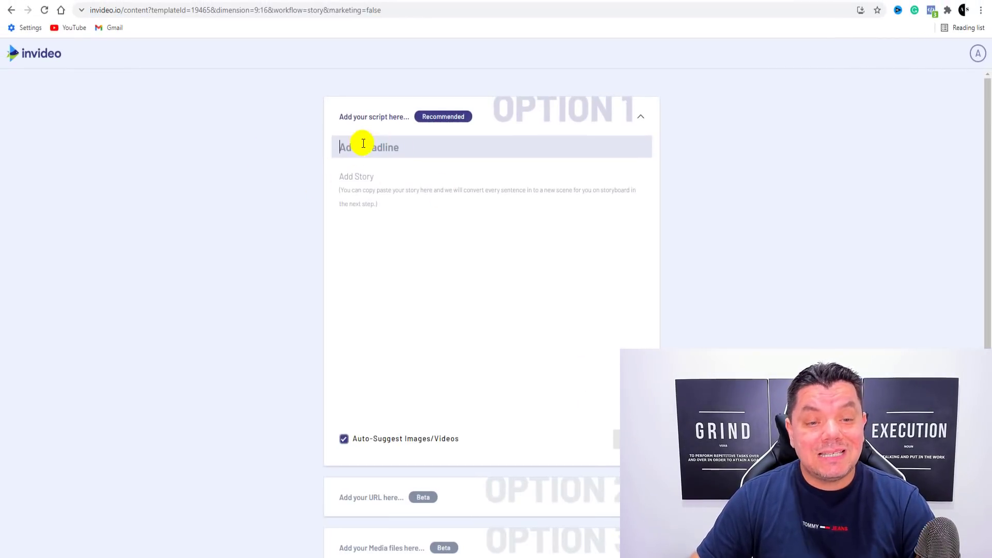
# Step: Expand Option 2 to build the video from a URL instead of a pasted script
pyautogui.scroll(-1, 361, 157)
pyautogui.click(334, 132)
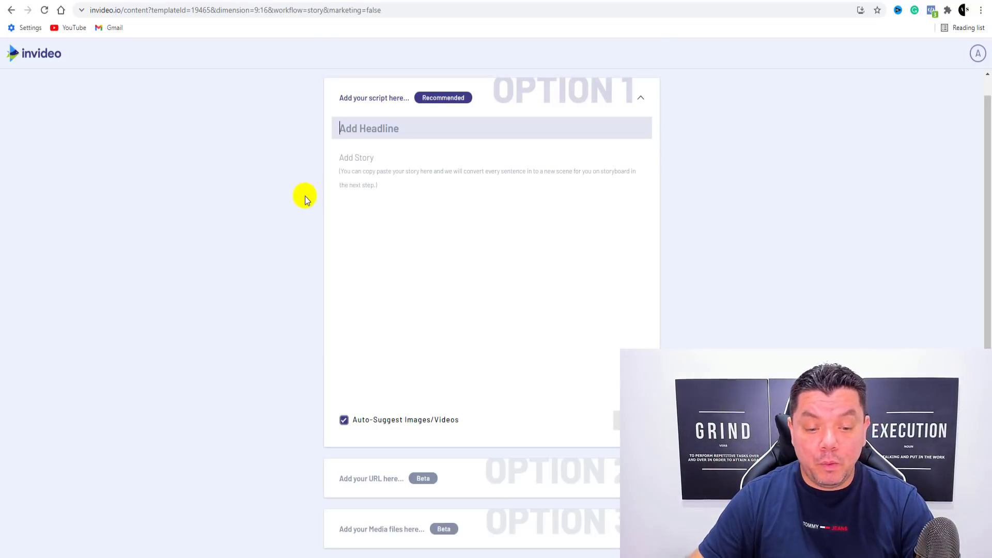
pyautogui.click(371, 482)
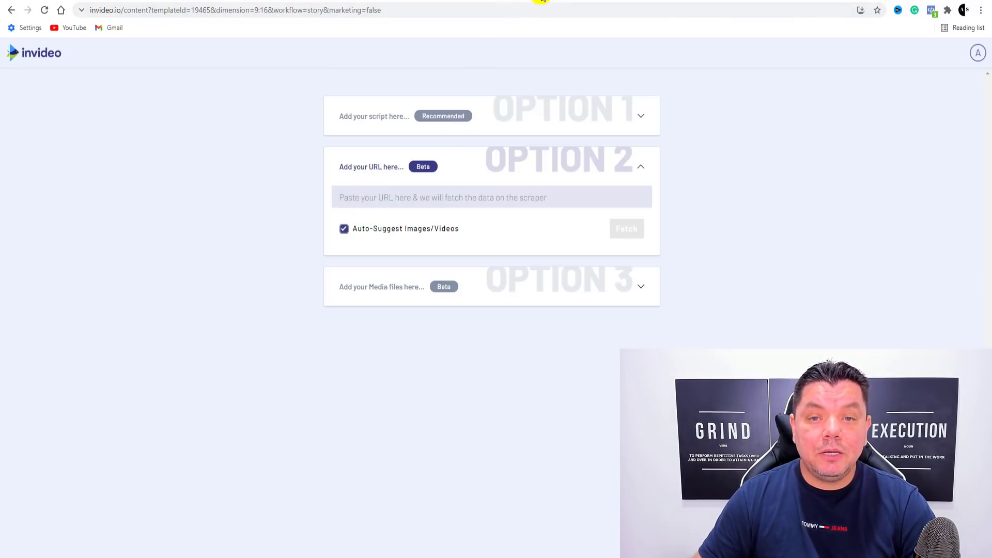
# Step: Switch to the Google results for "Conspiracy theories" and open TIME's "Complete List - Conspiracy Theories" result
pyautogui.click(517, 1)
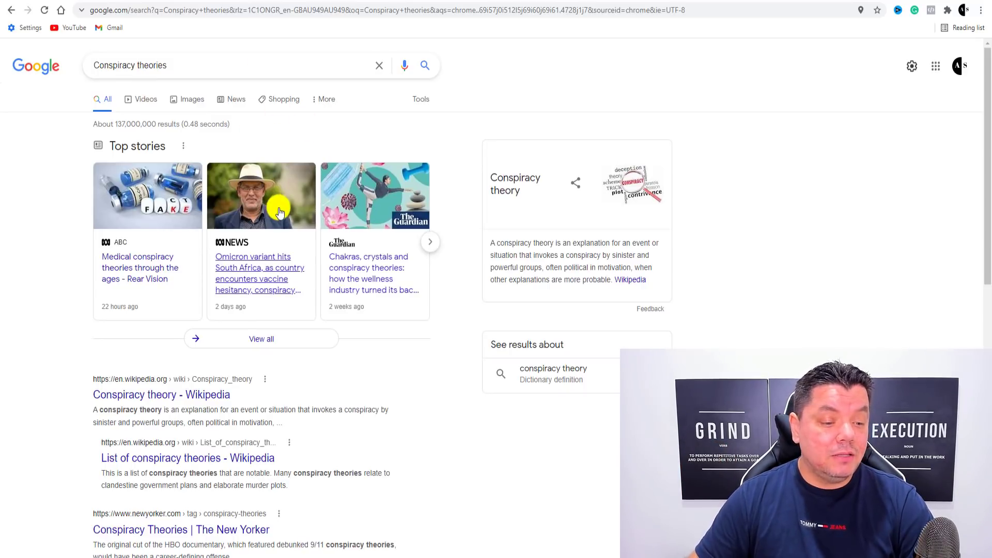
pyautogui.scroll(-4, 279, 211)
pyautogui.scroll(-2, 284, 292)
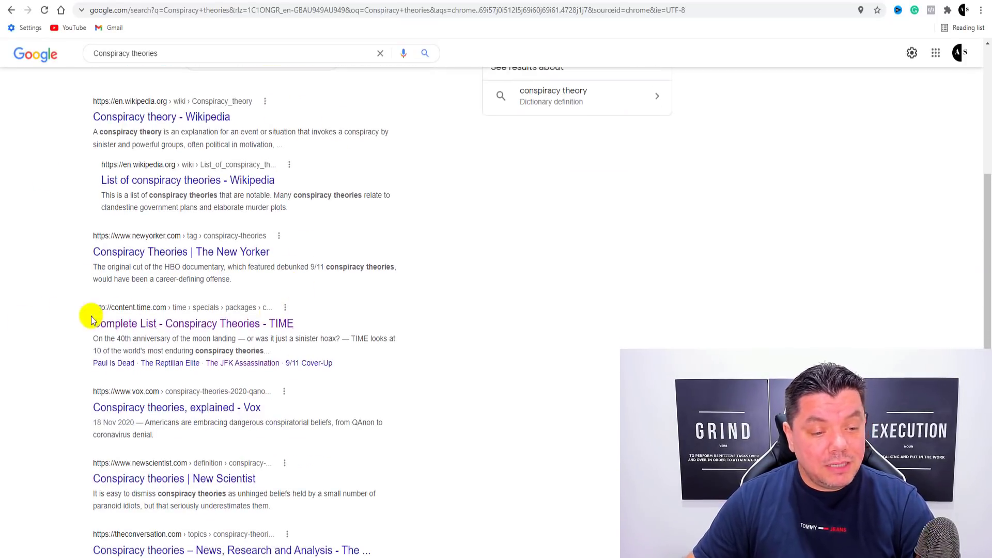
pyautogui.click(165, 323)
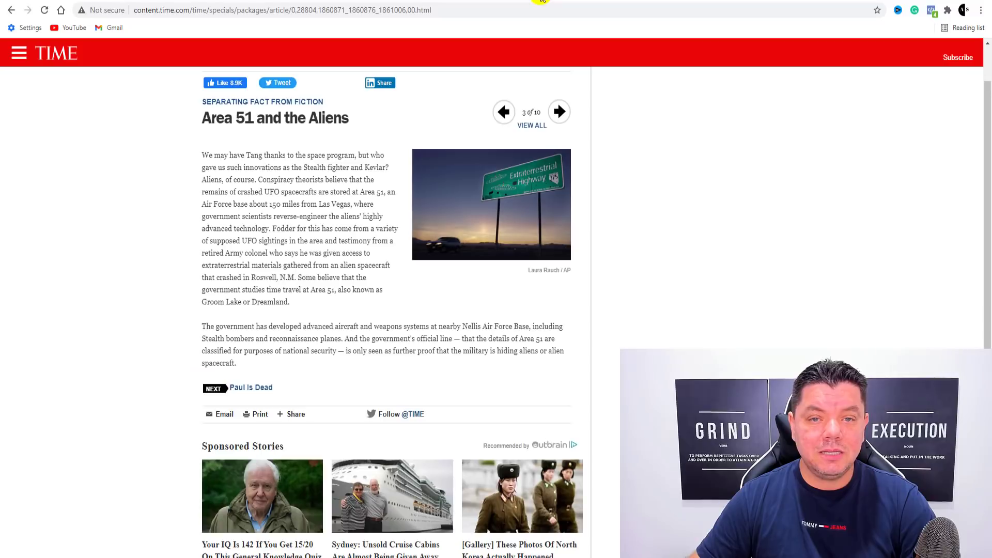
# Step: Return to TIME's full list of conspiracy theories and open the "Area 51 and the Aliens" article
pyautogui.scroll(-5, 312, 134)
pyautogui.scroll(6, 312, 135)
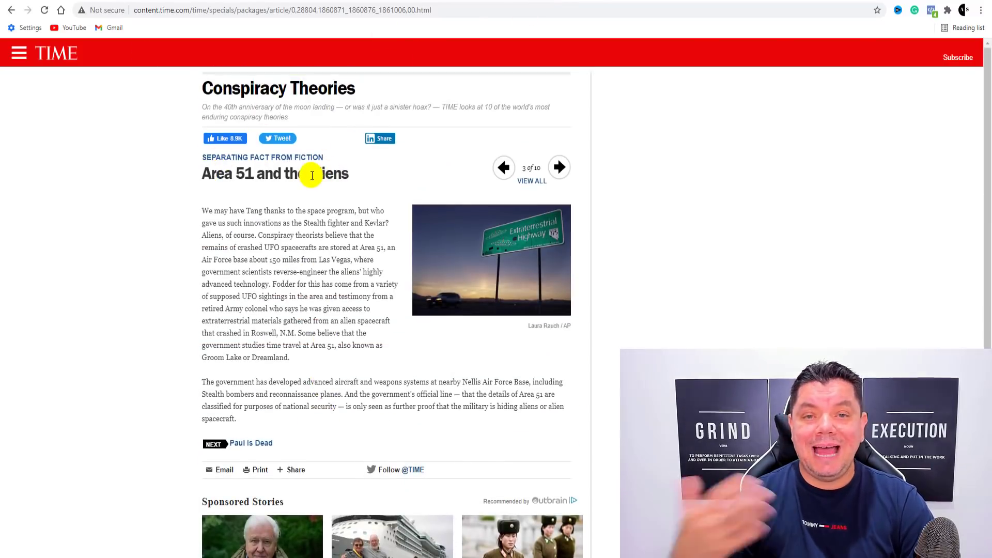
pyautogui.click(11, 9)
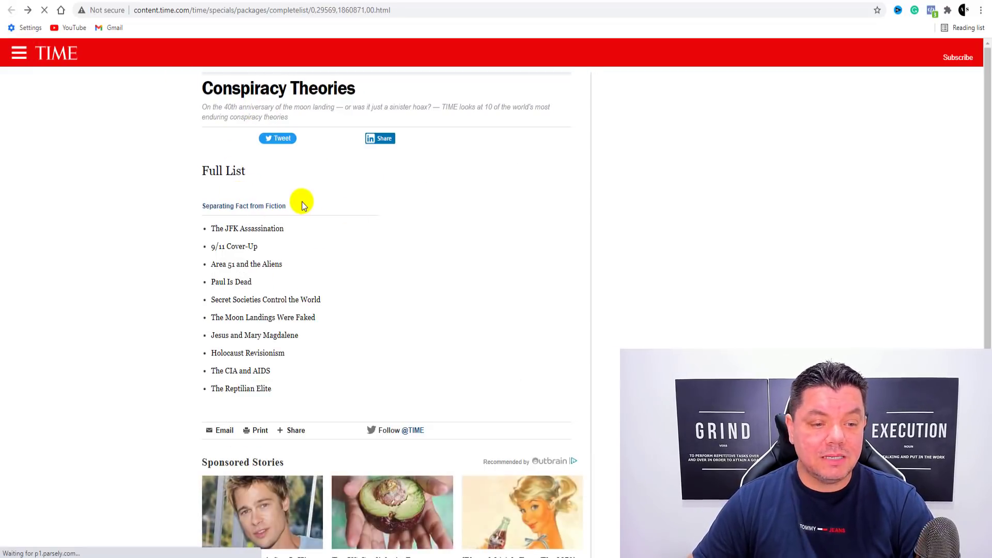
pyautogui.click(265, 268)
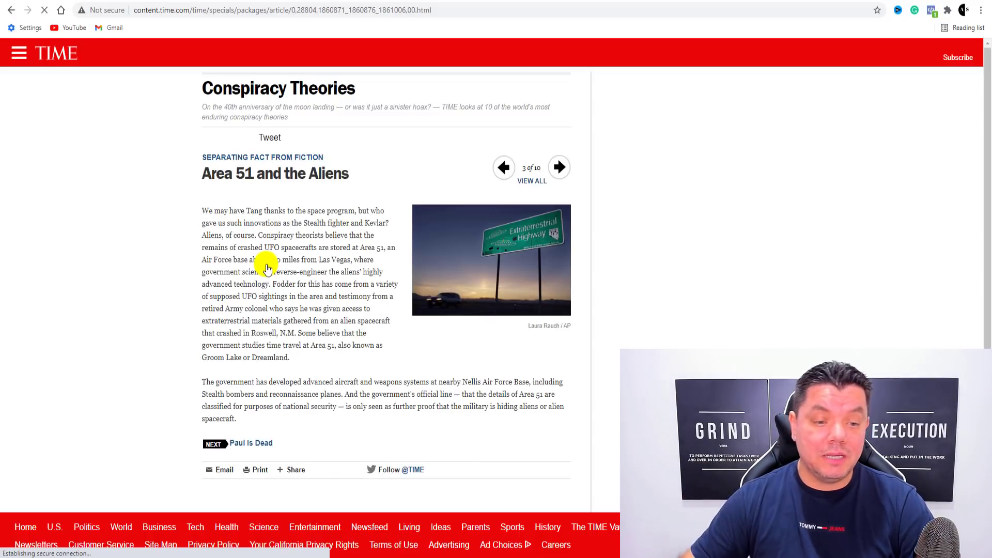
# Step: Copy the full web address of TIME's "Area 51 and the Aliens" article
pyautogui.click(122, 13)
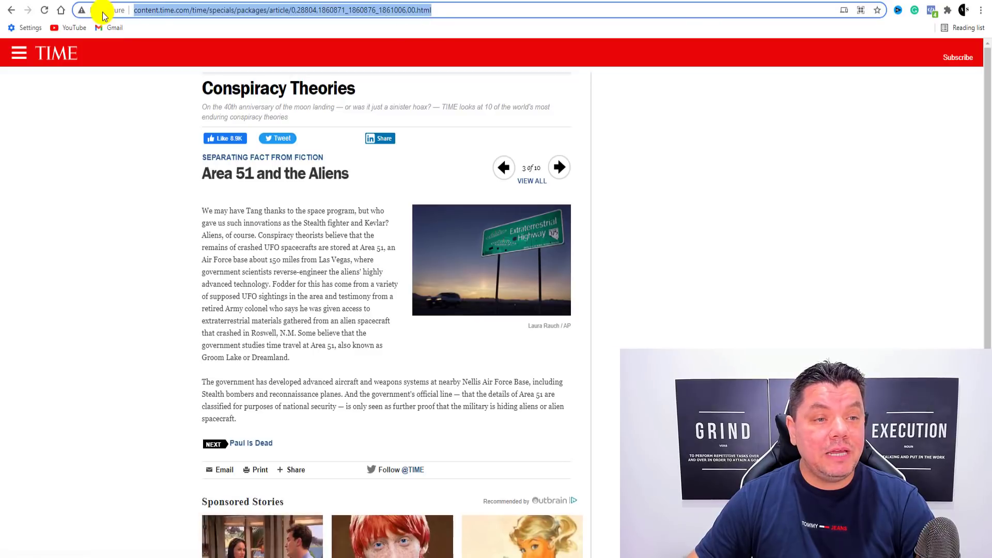
pyautogui.rightClick(408, 11)
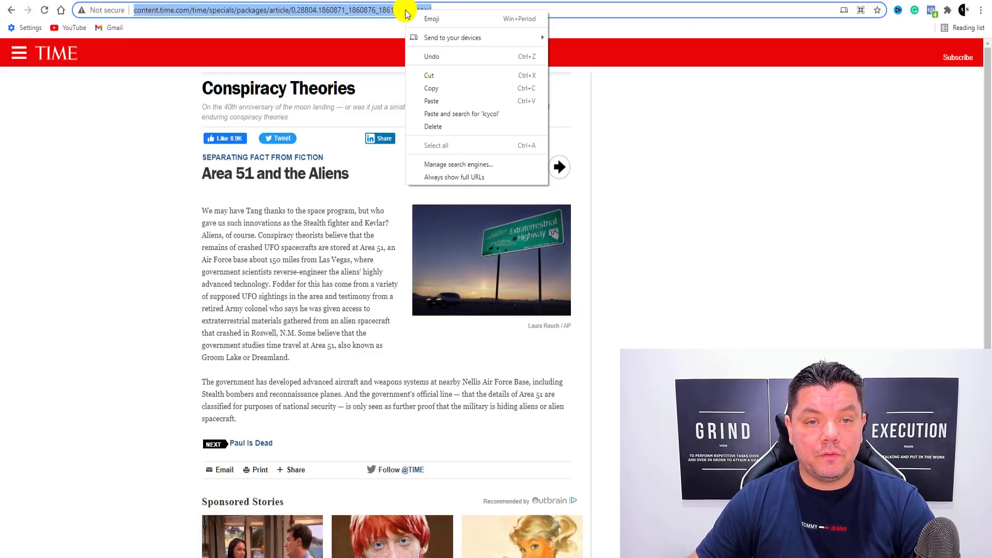
pyautogui.click(447, 89)
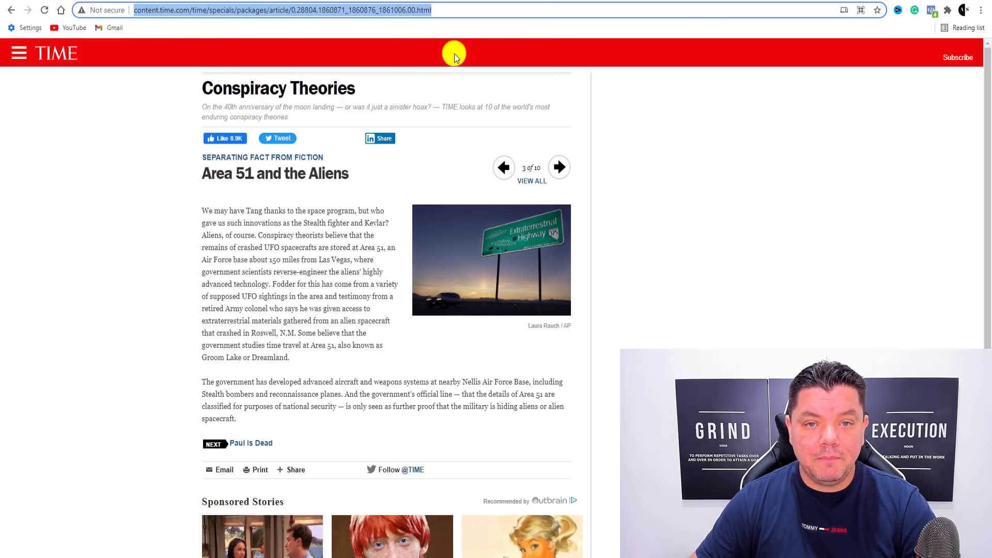
# Step: Switch back to InVideo, paste the copied article address as the Option 2 URL and fetch its content
pyautogui.click(485, 1)
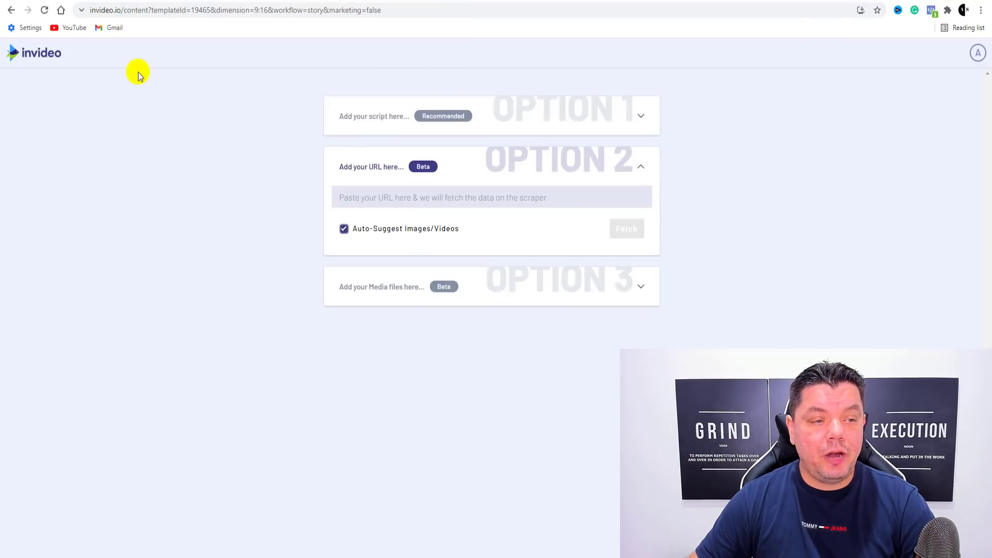
pyautogui.rightClick(369, 200)
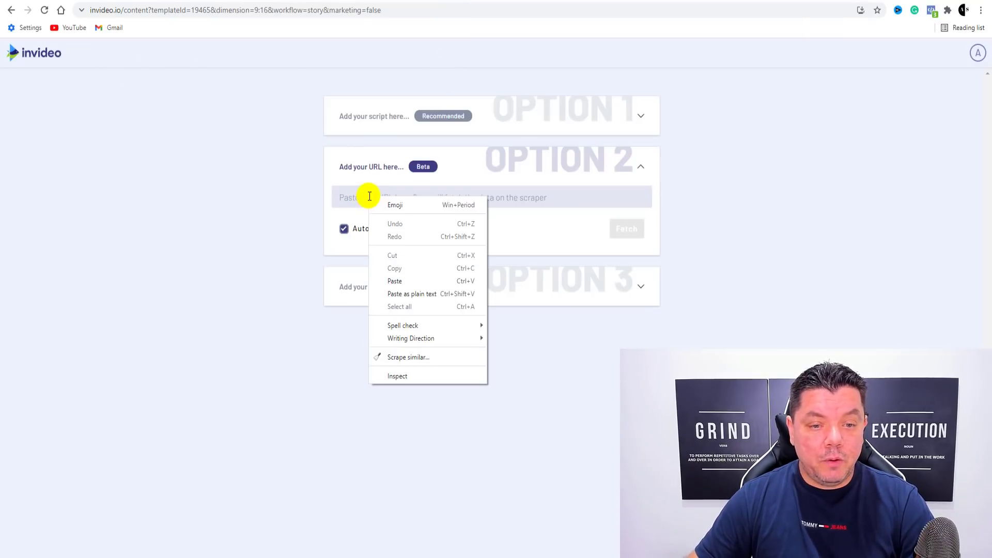
pyautogui.click(405, 279)
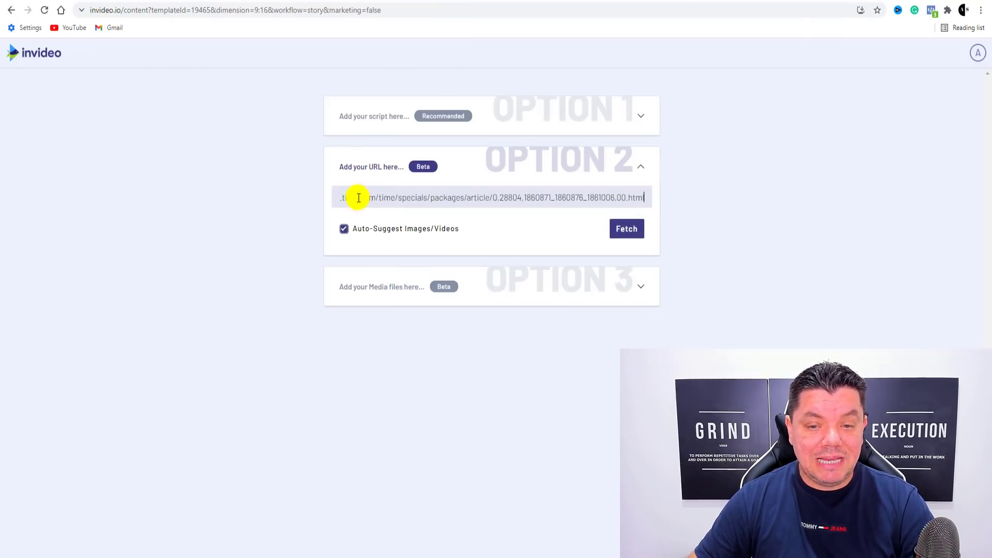
pyautogui.click(627, 229)
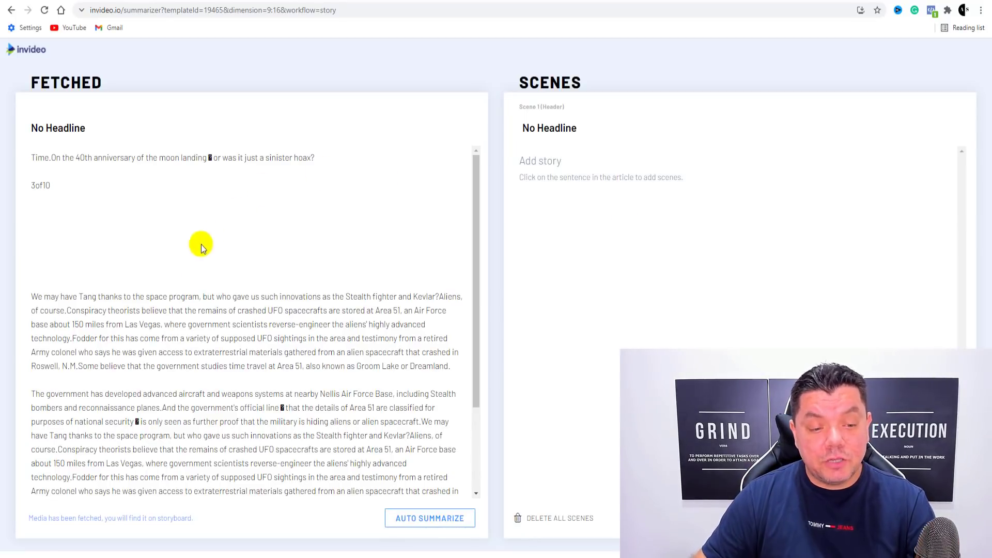
# Step: Add the fetched sentences as scenes one by one, from "We may have Tang" through the government's official line on Area 51
pyautogui.scroll(-2, 294, 196)
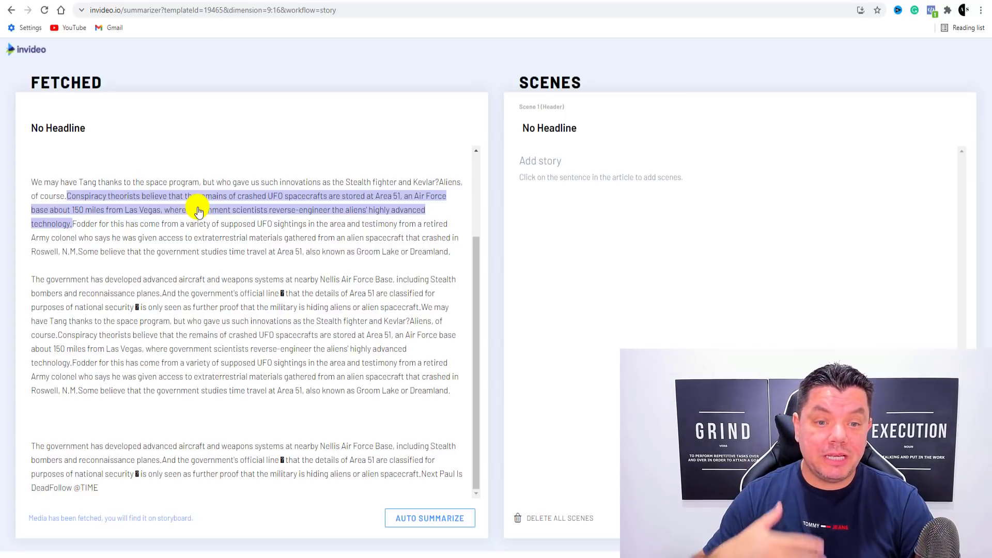
pyautogui.click(73, 182)
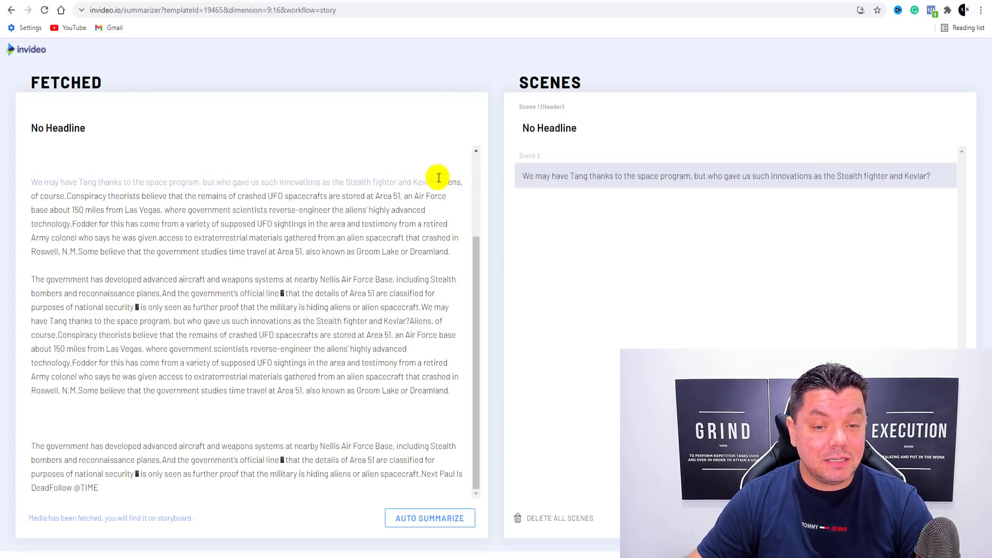
pyautogui.click(445, 185)
pyautogui.click(240, 197)
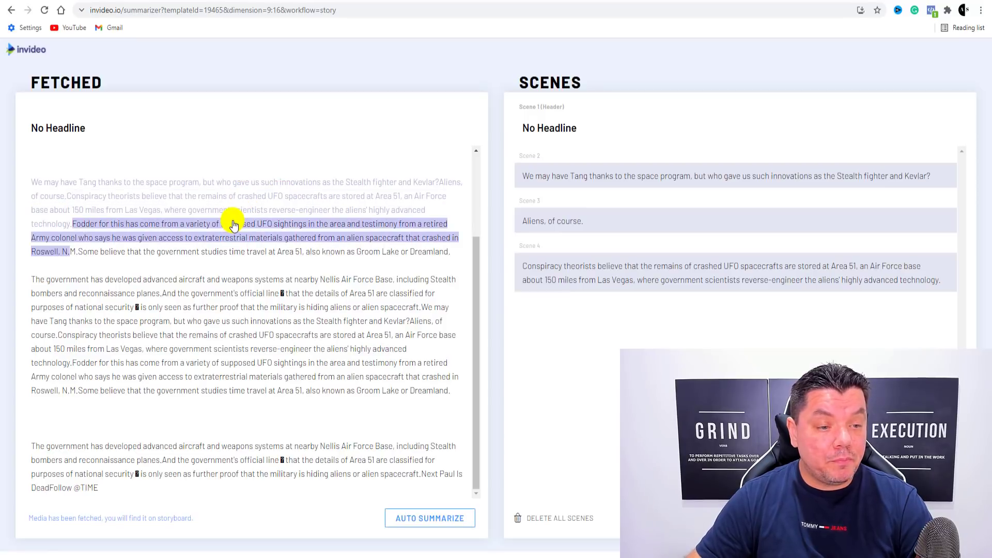
pyautogui.click(231, 225)
pyautogui.click(229, 256)
pyautogui.click(223, 280)
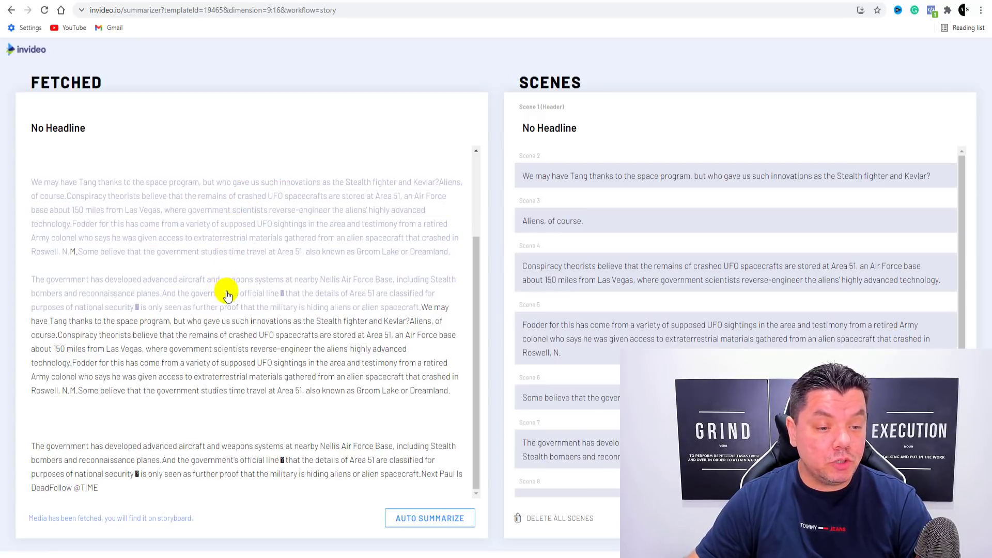
pyautogui.click(228, 297)
pyautogui.click(433, 309)
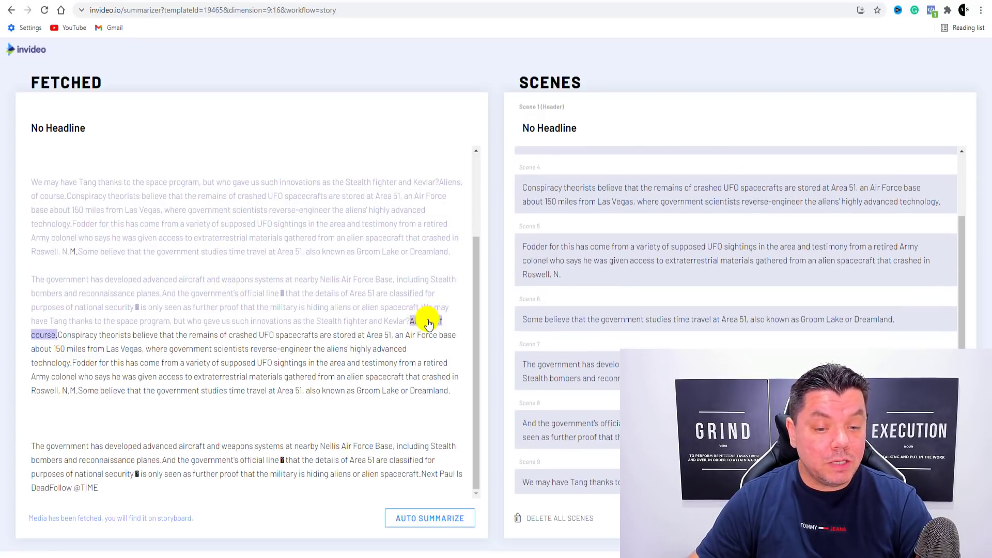
pyautogui.click(427, 321)
pyautogui.click(321, 338)
pyautogui.click(250, 362)
pyautogui.click(235, 390)
pyautogui.click(73, 391)
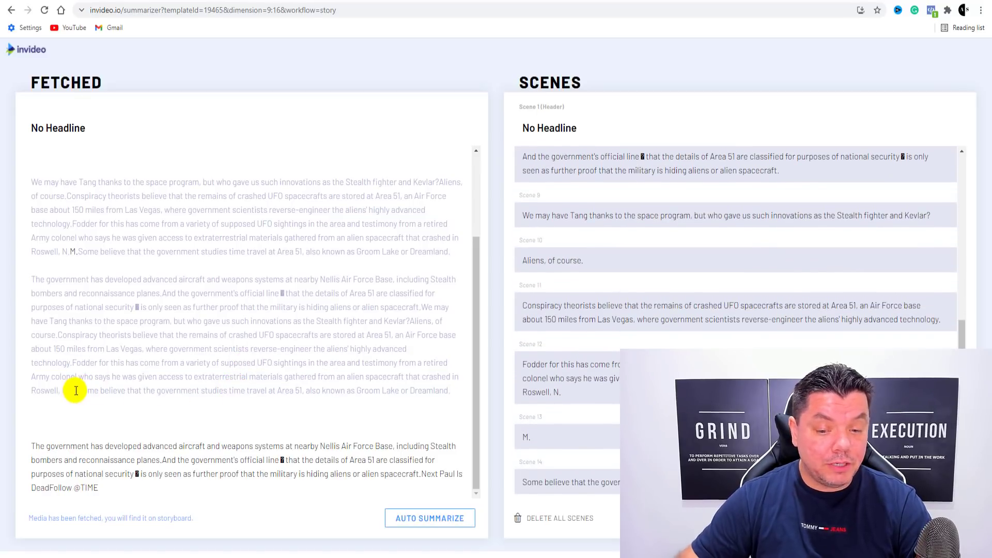
pyautogui.click(150, 450)
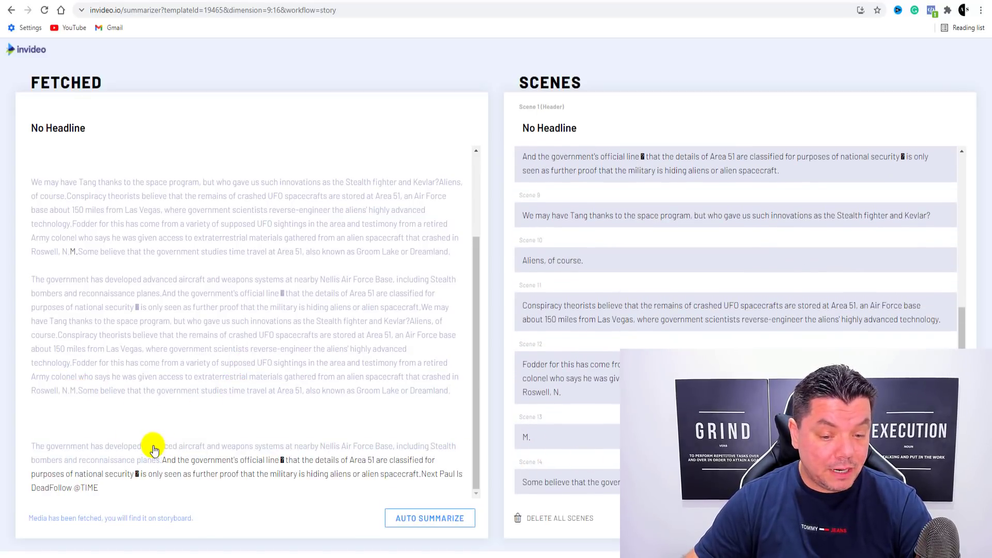
pyautogui.click(449, 474)
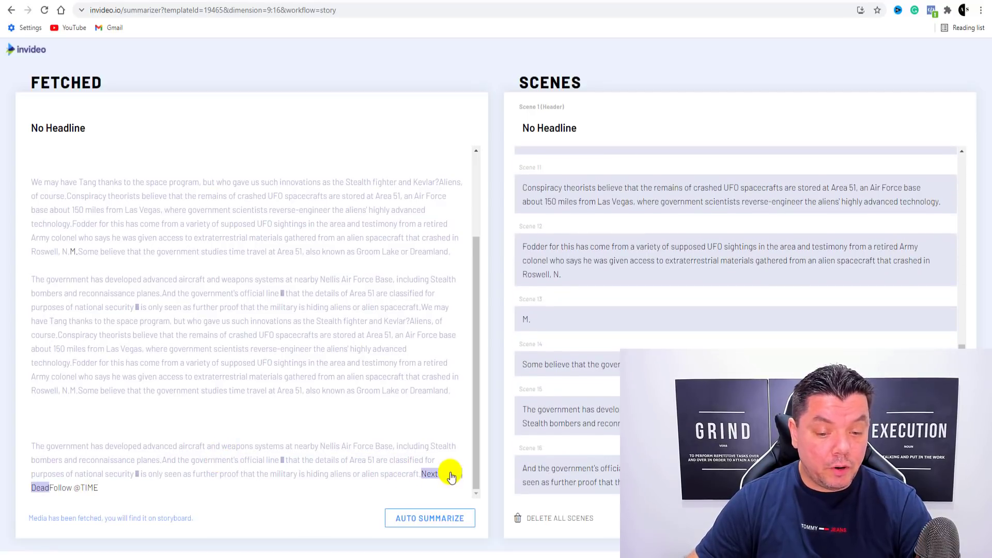
pyautogui.click(67, 488)
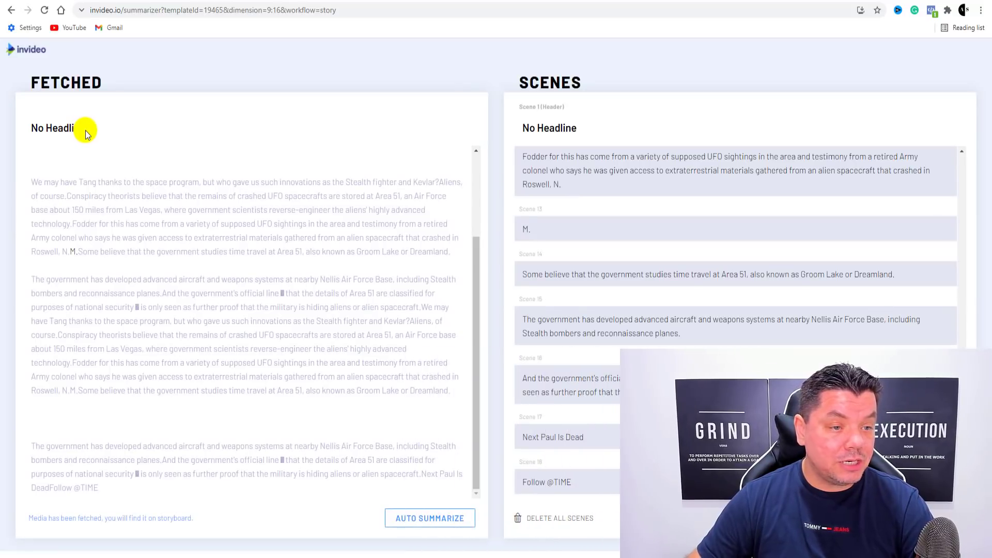
# Step: Check the TIME article's title and replace the Scene 1 header text with "Area 51 and The Aliens Conspiracy Theory"
pyautogui.click(572, 128)
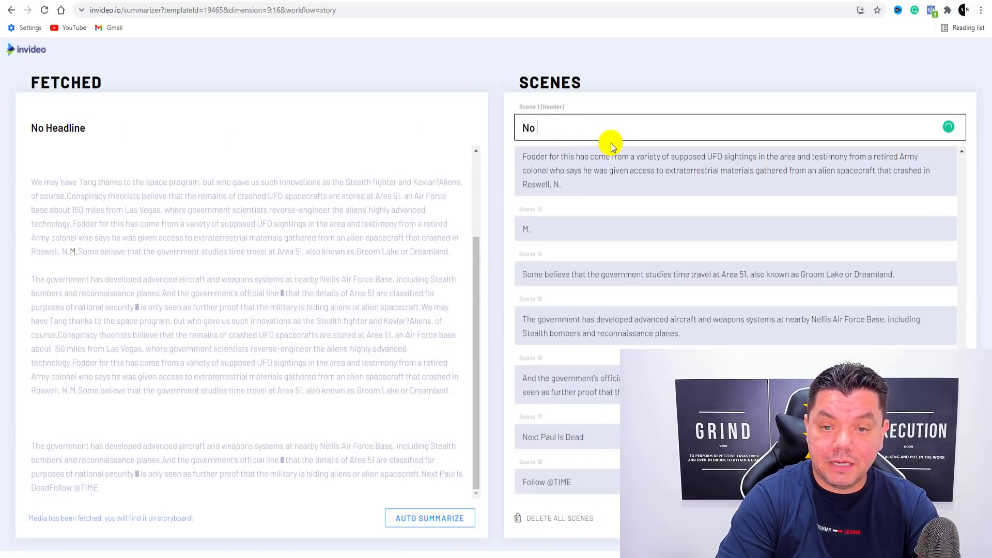
pyautogui.press('BackSpace')
pyautogui.press('BackSpace')
pyautogui.press('BackSpace')
pyautogui.click(545, 1)
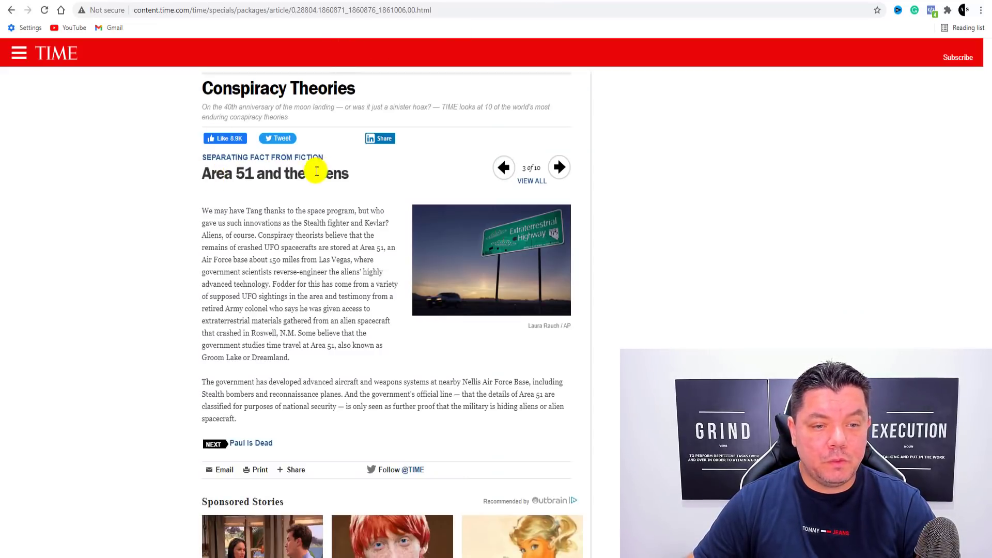
pyautogui.click(486, 1)
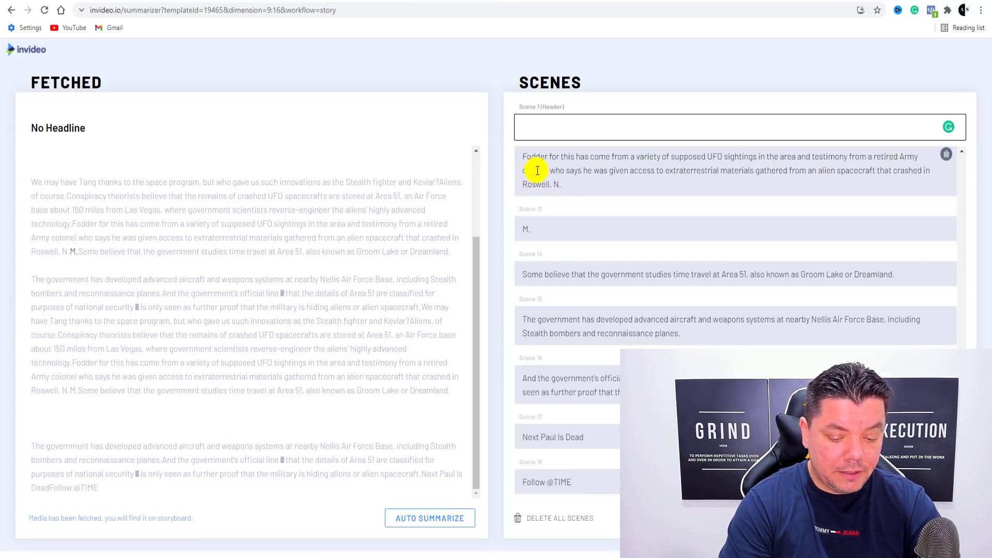
pyautogui.write('Area 51 and The Aliens Cons')
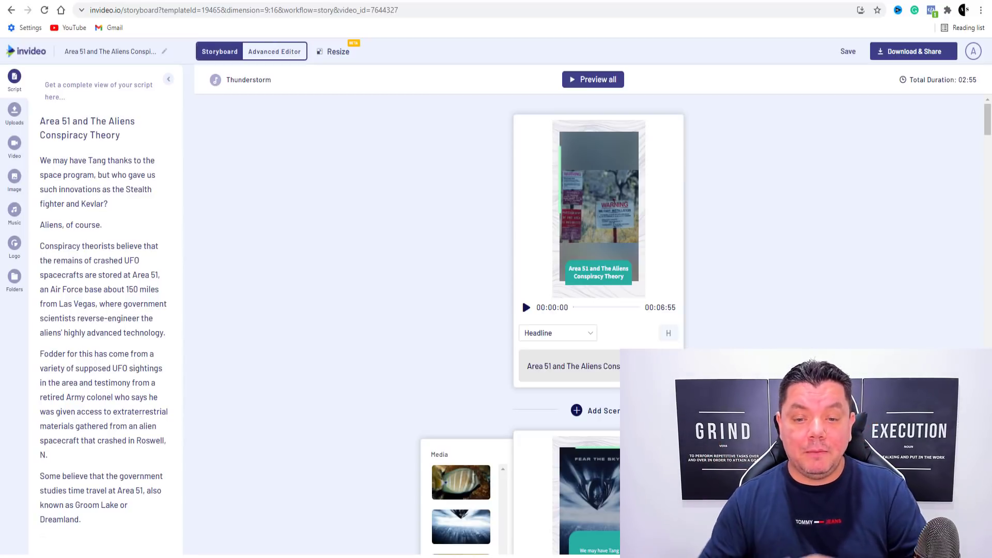
# Step: Read through the generated script and look over the first six storyboard scenes, returning to scene 1
pyautogui.click(677, 304)
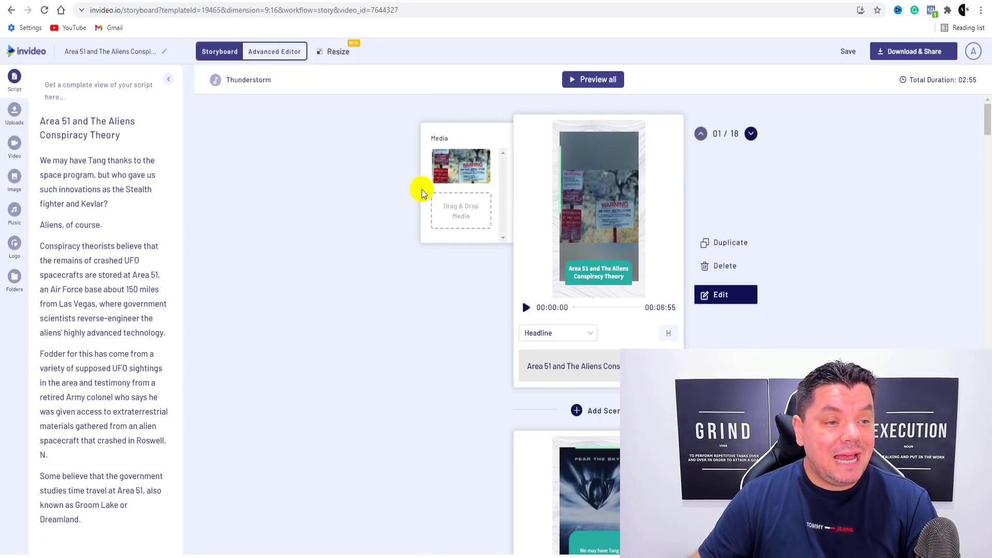
pyautogui.scroll(-5, 73, 145)
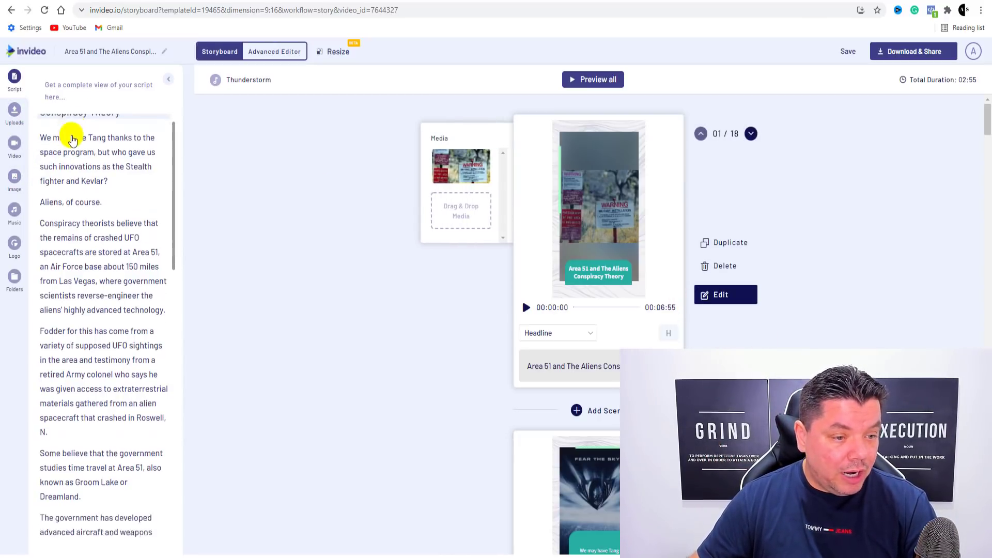
pyautogui.scroll(-5, 74, 147)
pyautogui.scroll(4, 77, 200)
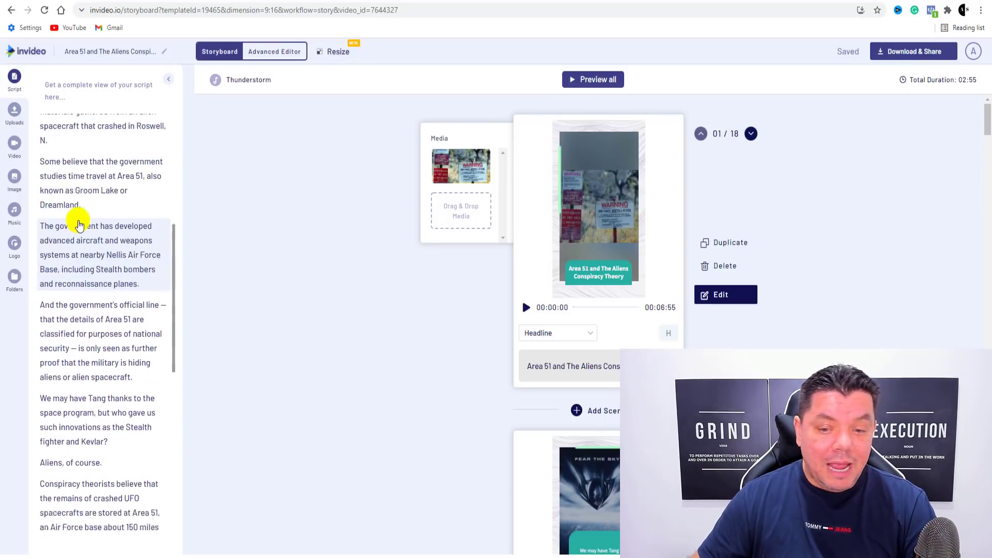
pyautogui.scroll(-1, 581, 227)
pyautogui.scroll(-6, 584, 223)
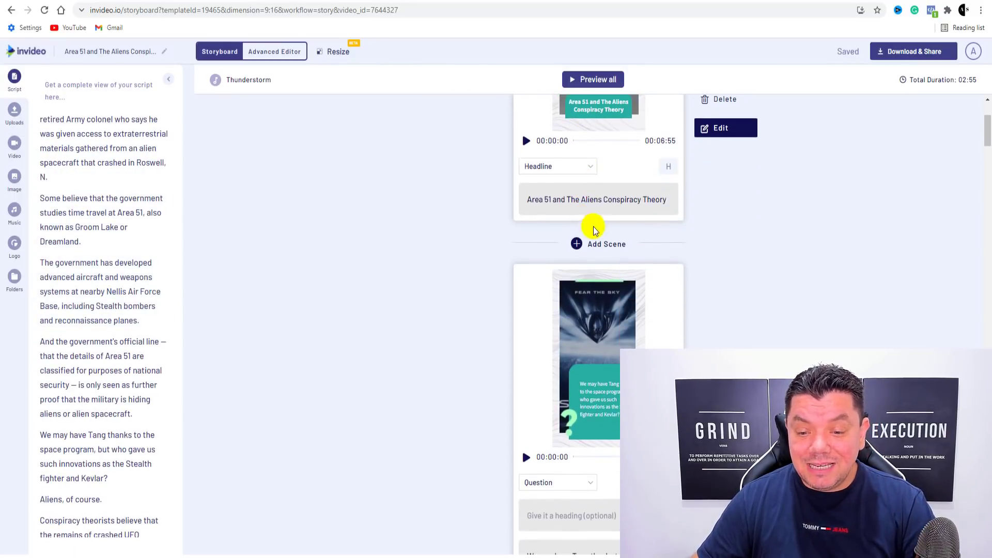
pyautogui.scroll(-2, 599, 232)
pyautogui.scroll(3, 566, 187)
pyautogui.scroll(-5, 551, 275)
pyautogui.scroll(-6, 594, 279)
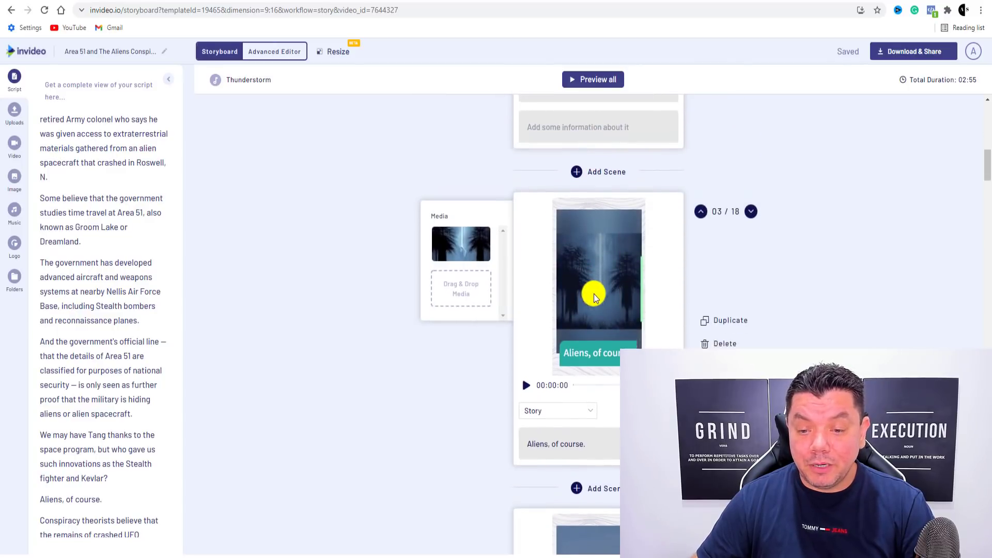
pyautogui.scroll(-8, 592, 221)
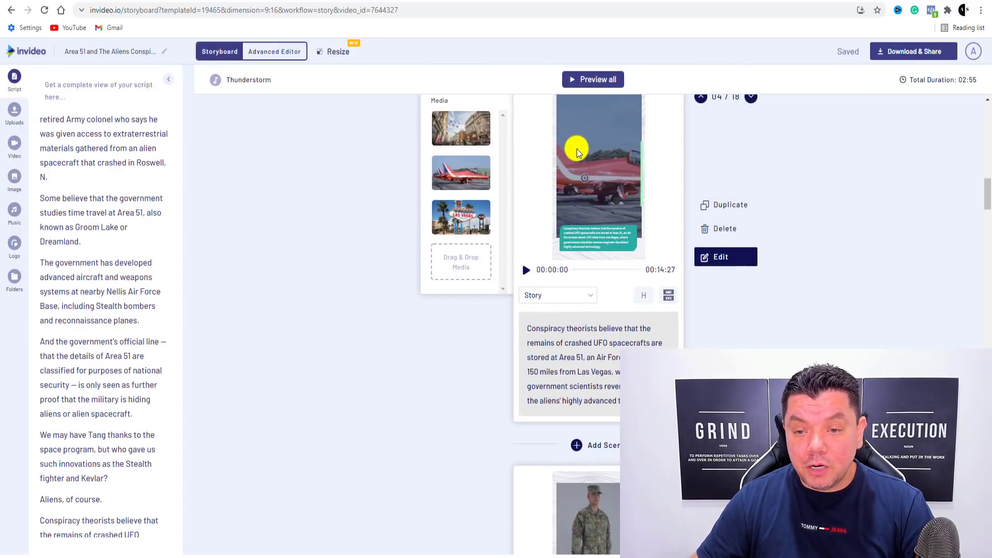
pyautogui.scroll(-8, 599, 306)
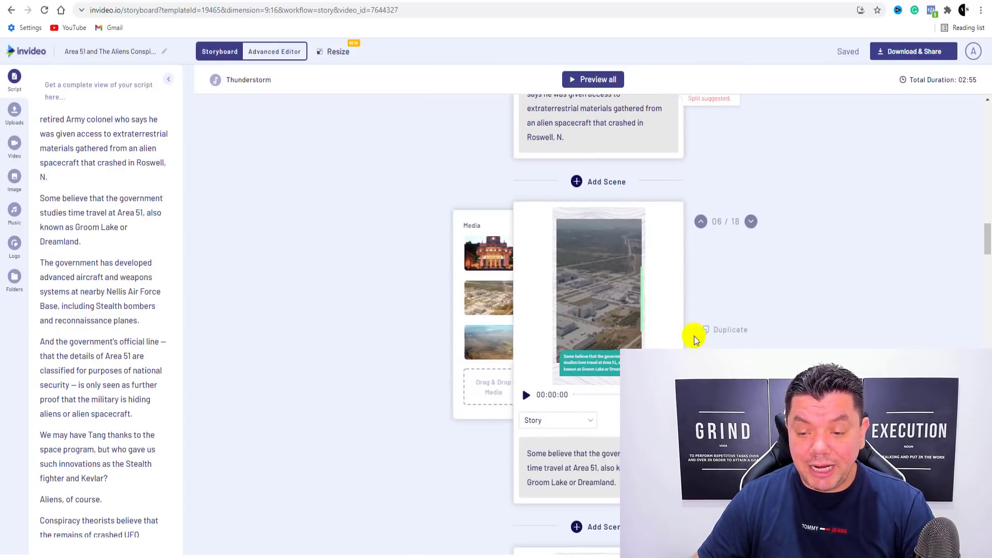
pyautogui.moveTo(984, 237); pyautogui.dragTo(986, 93)
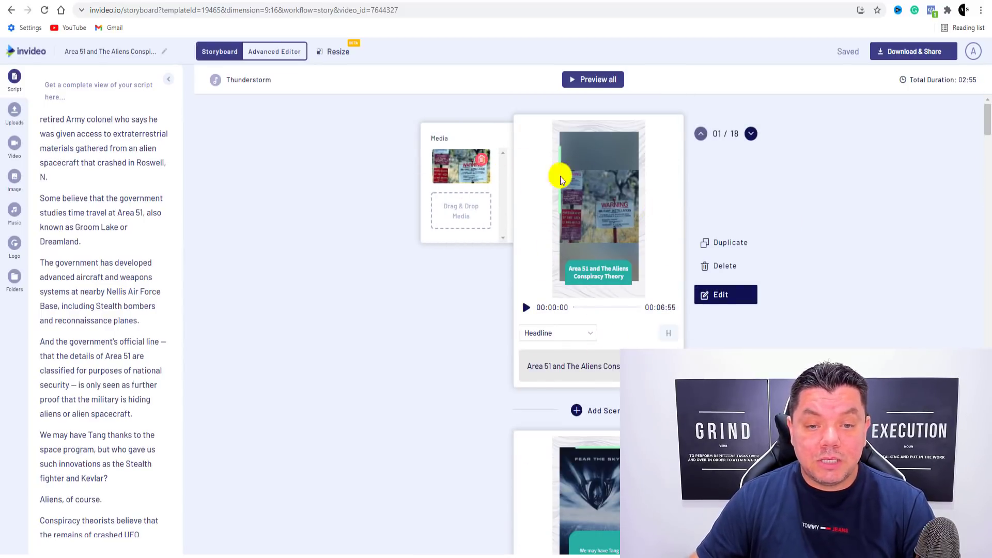
# Step: Examine how the text and suggested media match in storyboard scenes 1 to 3
pyautogui.scroll(-1, 607, 266)
pyautogui.scroll(-2, 609, 264)
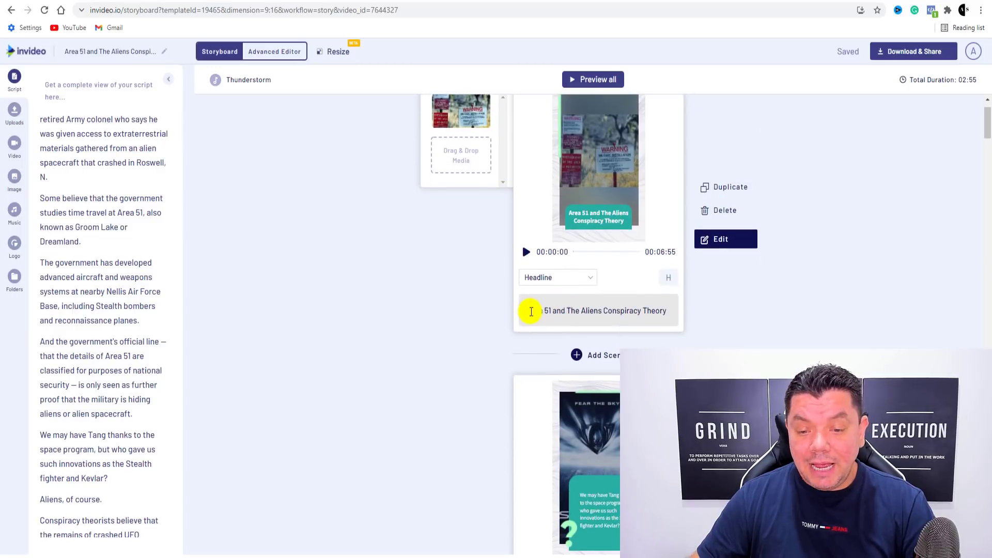
pyautogui.scroll(-6, 653, 310)
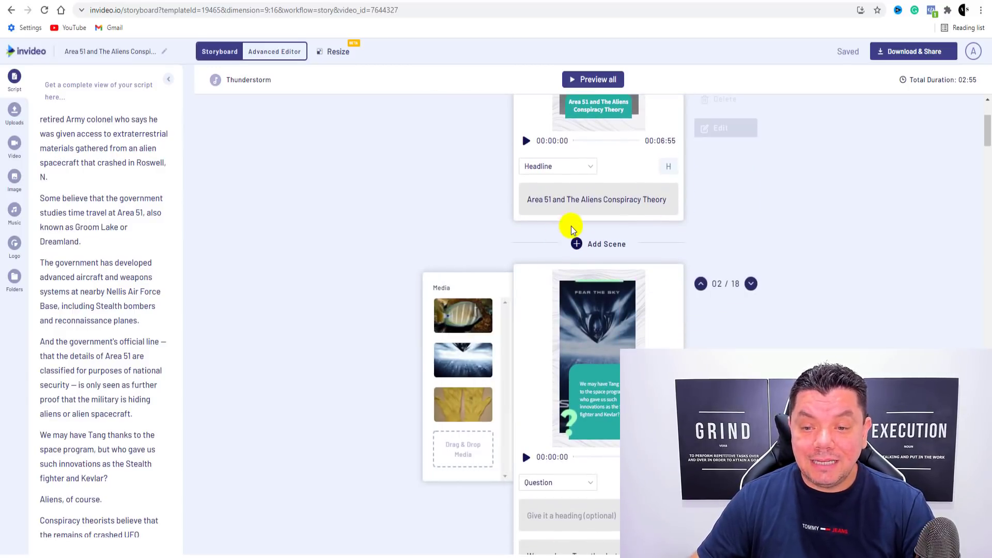
pyautogui.scroll(-4, 568, 248)
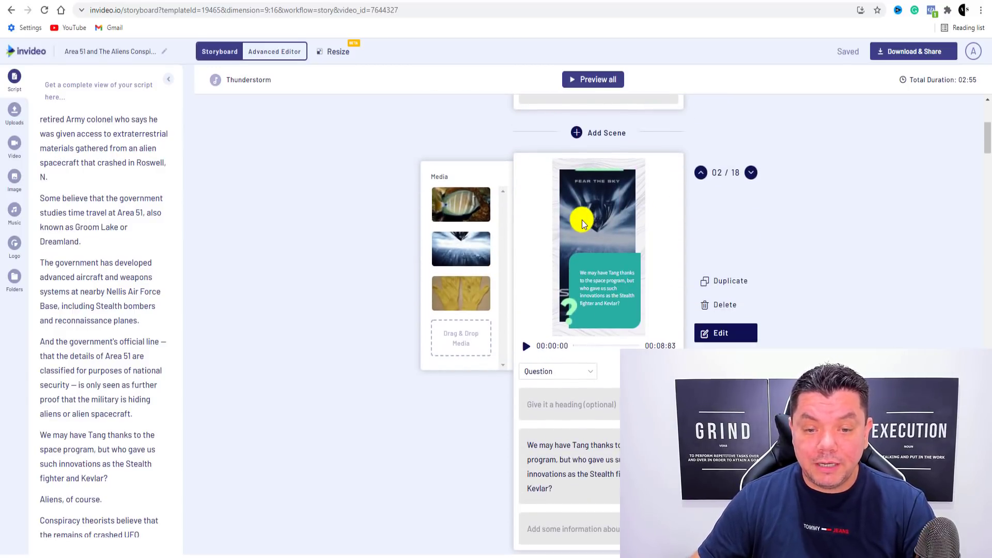
pyautogui.scroll(-4, 507, 206)
pyautogui.scroll(1, 543, 204)
pyautogui.scroll(3, 507, 212)
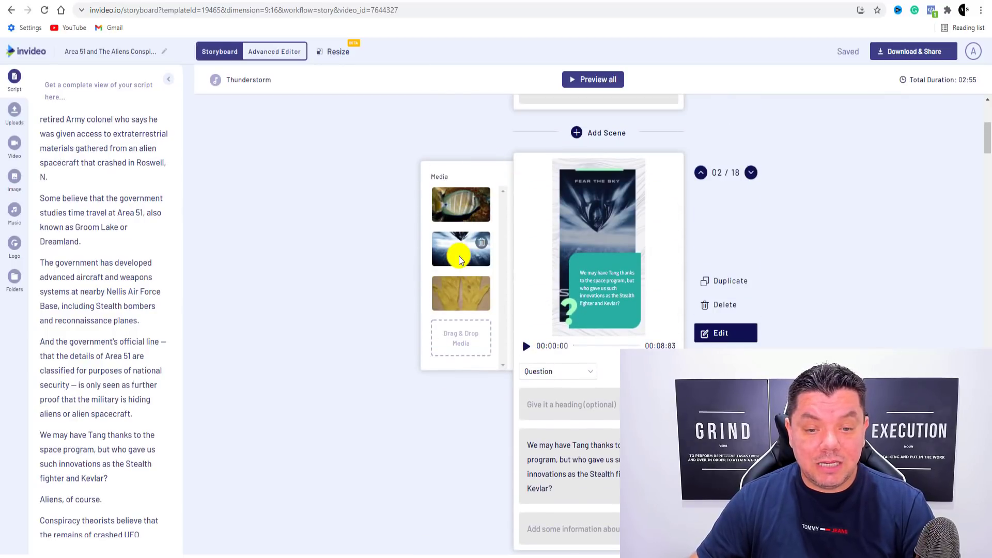
pyautogui.scroll(-10, 491, 320)
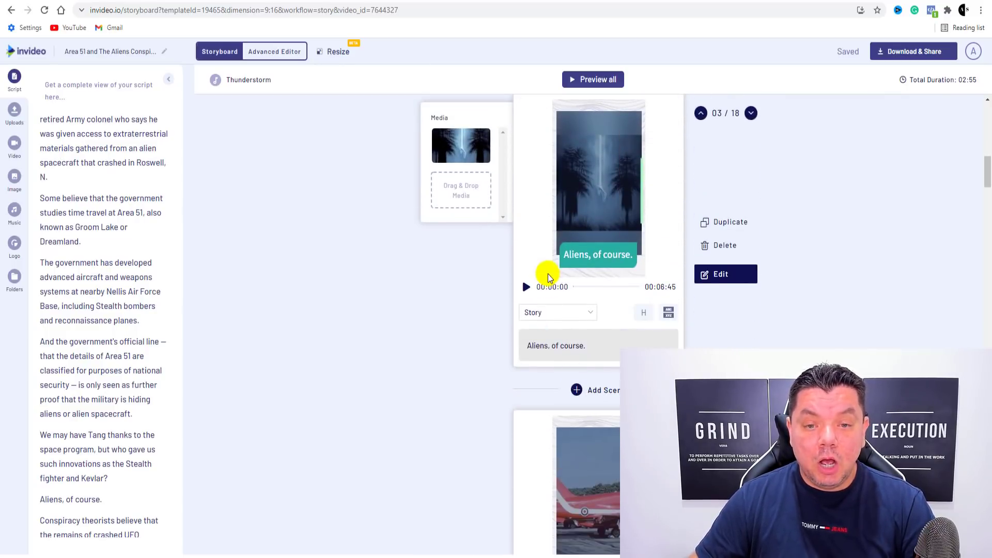
pyautogui.scroll(2, 517, 279)
pyautogui.scroll(9, 501, 289)
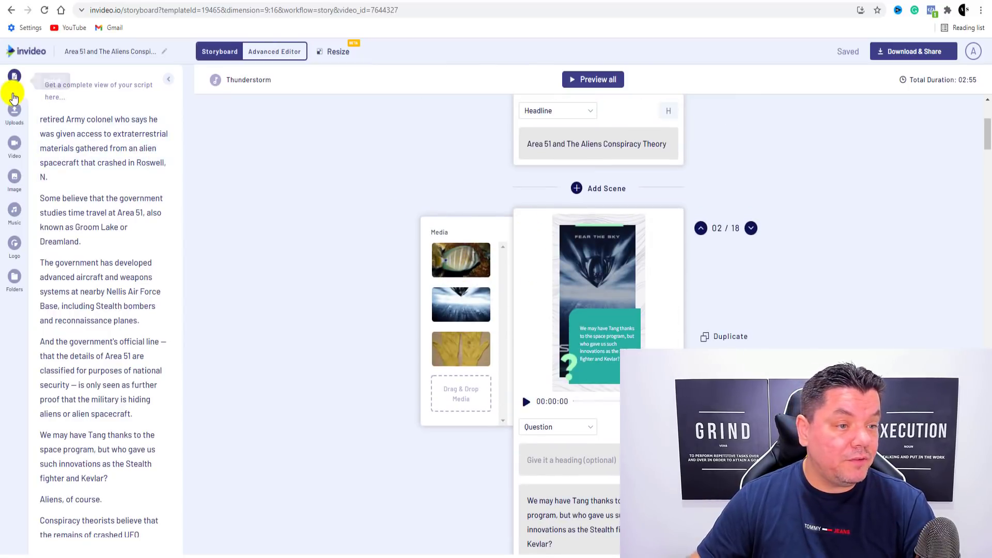
# Step: Open the image library and browse the available pictures with bing.com and iStock results included
pyautogui.click(15, 181)
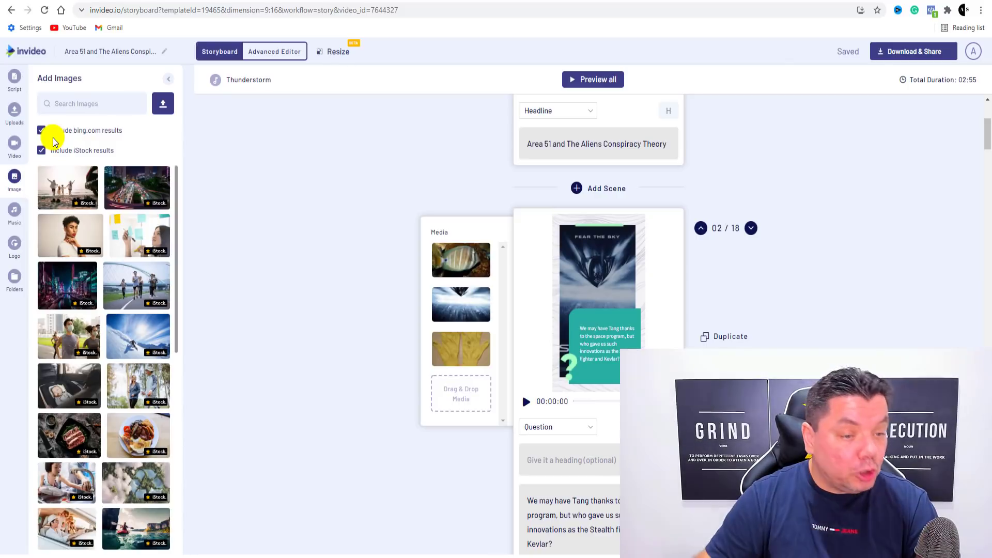
pyautogui.scroll(-2, 99, 241)
pyautogui.scroll(-4, 98, 241)
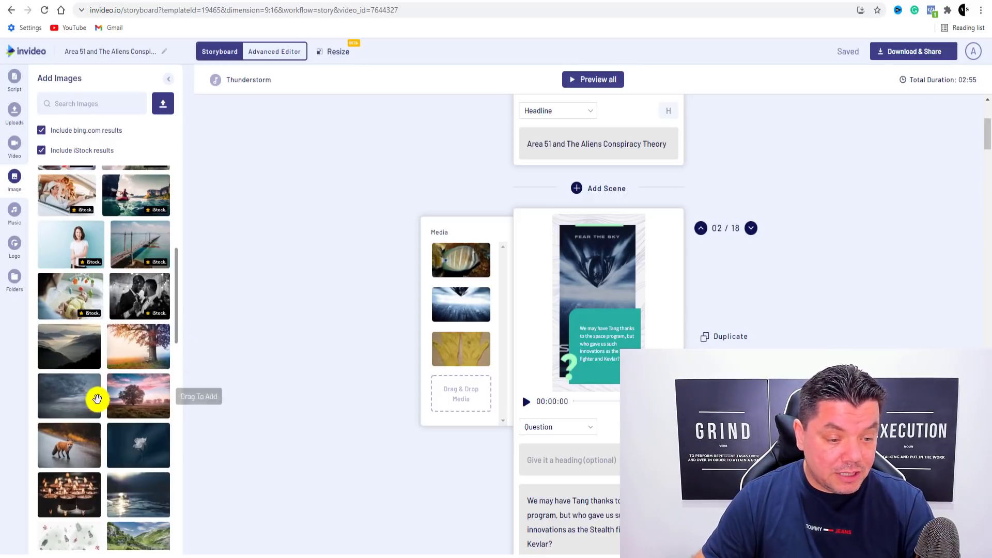
pyautogui.scroll(-10, 133, 438)
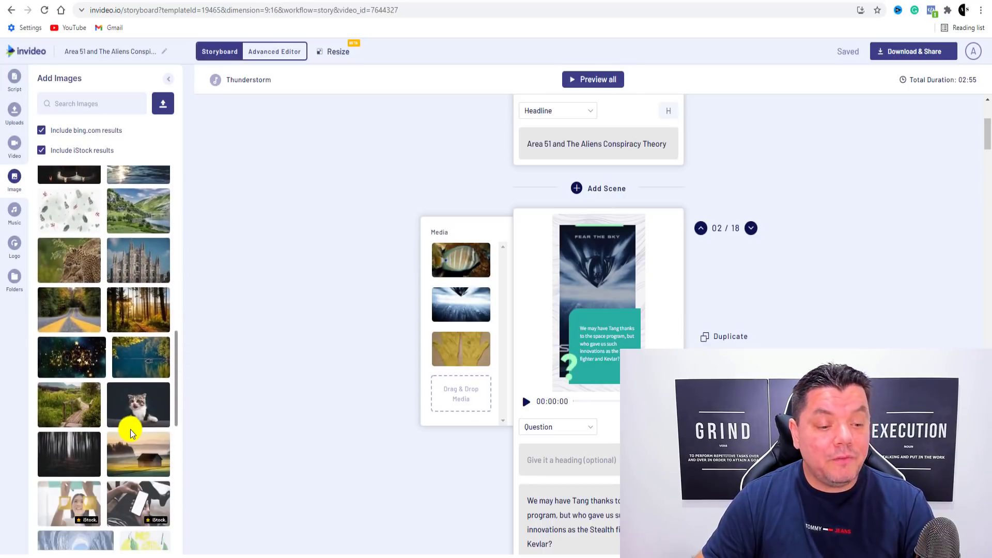
pyautogui.scroll(-1, 128, 427)
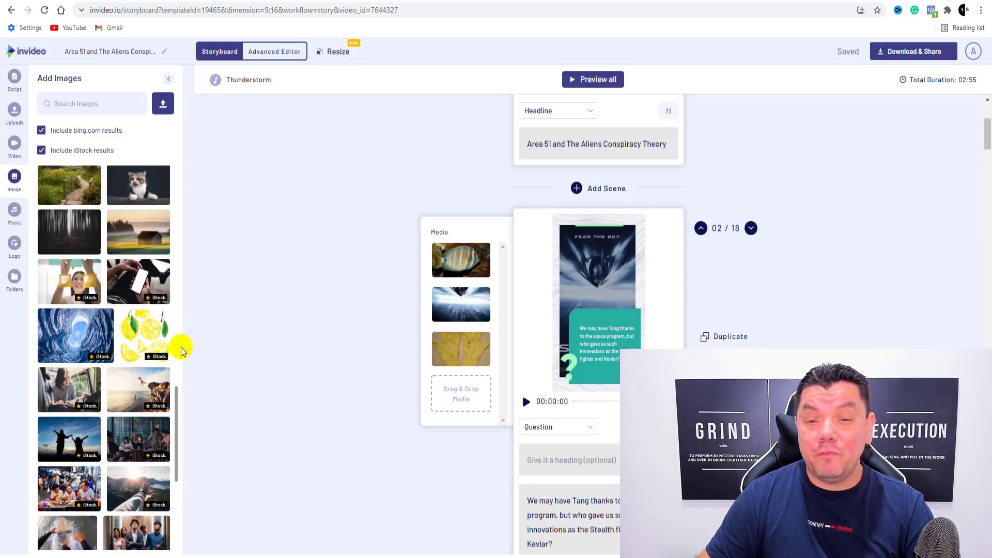
pyautogui.scroll(4, 82, 284)
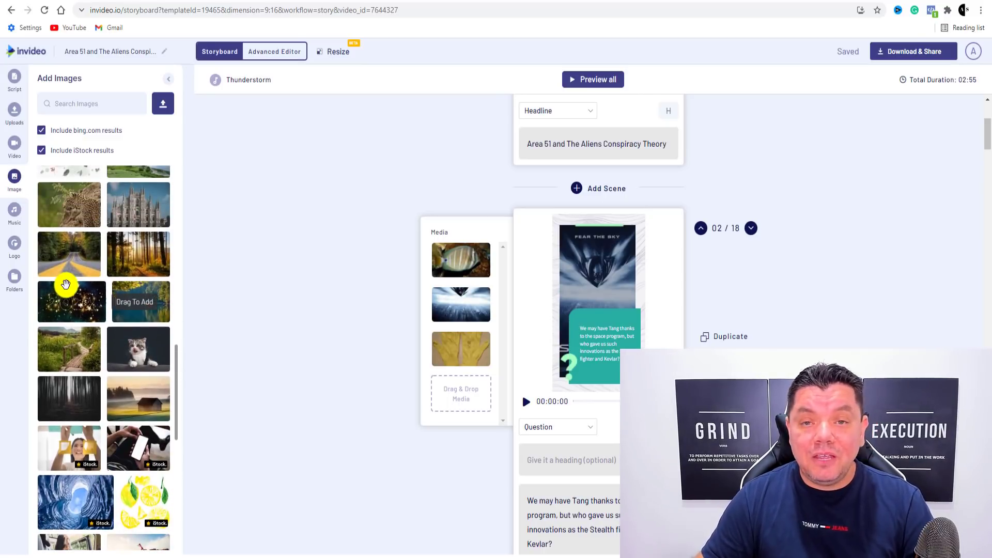
pyautogui.scroll(6, 65, 287)
pyautogui.scroll(5, 67, 284)
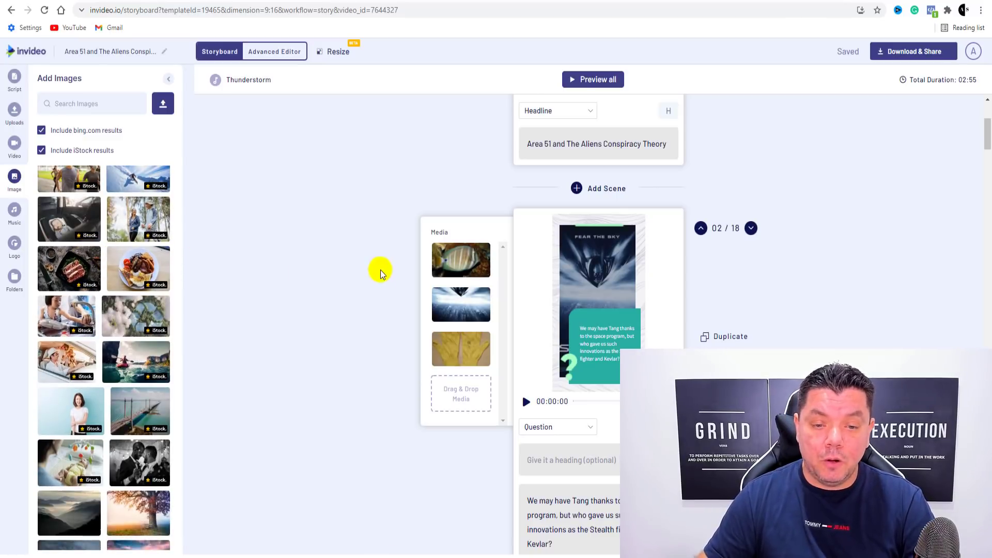
# Step: Review the scenes from scene 2 through the government's official line, and open the video in the Advanced Editor
pyautogui.scroll(-2, 513, 268)
pyautogui.scroll(1, 531, 259)
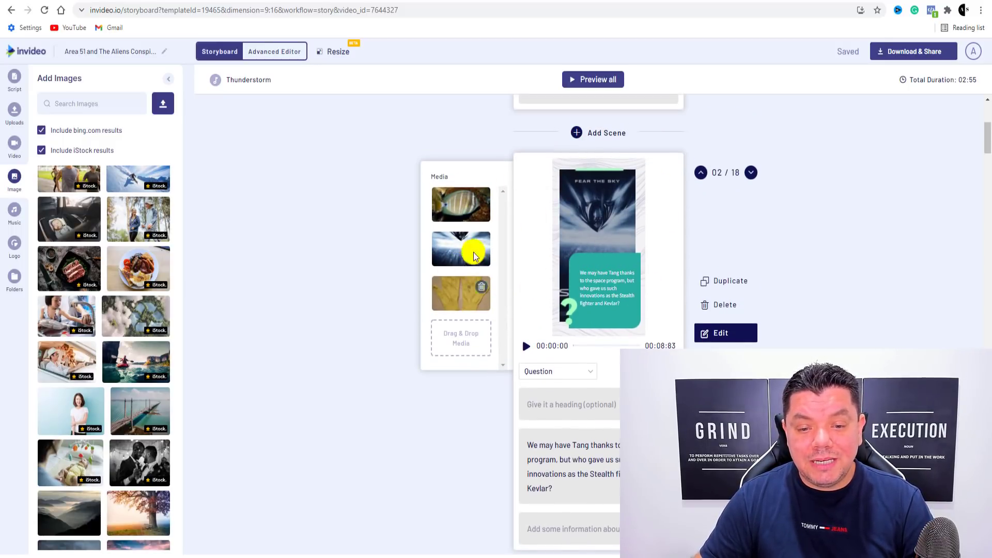
pyautogui.scroll(-8, 462, 285)
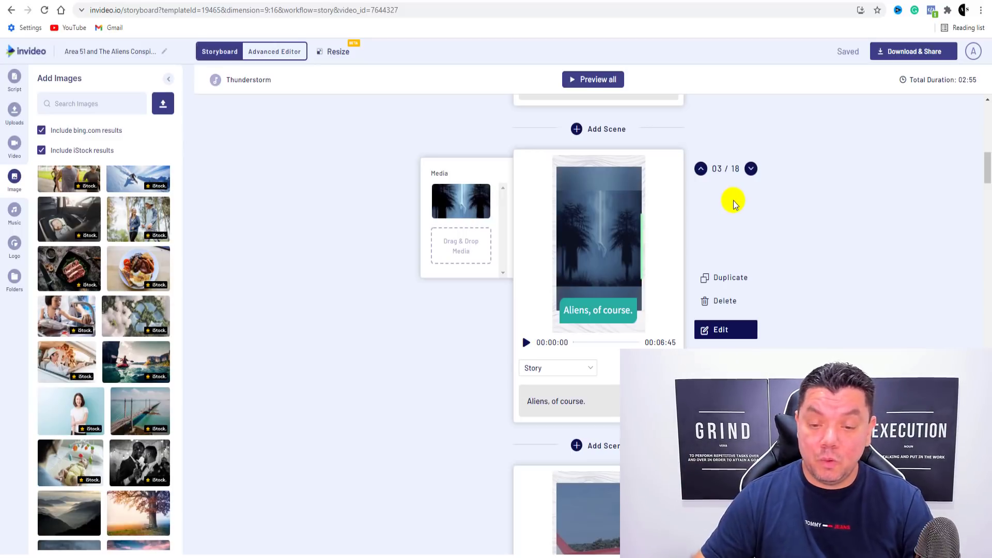
pyautogui.scroll(-8, 734, 201)
pyautogui.scroll(-10, 610, 253)
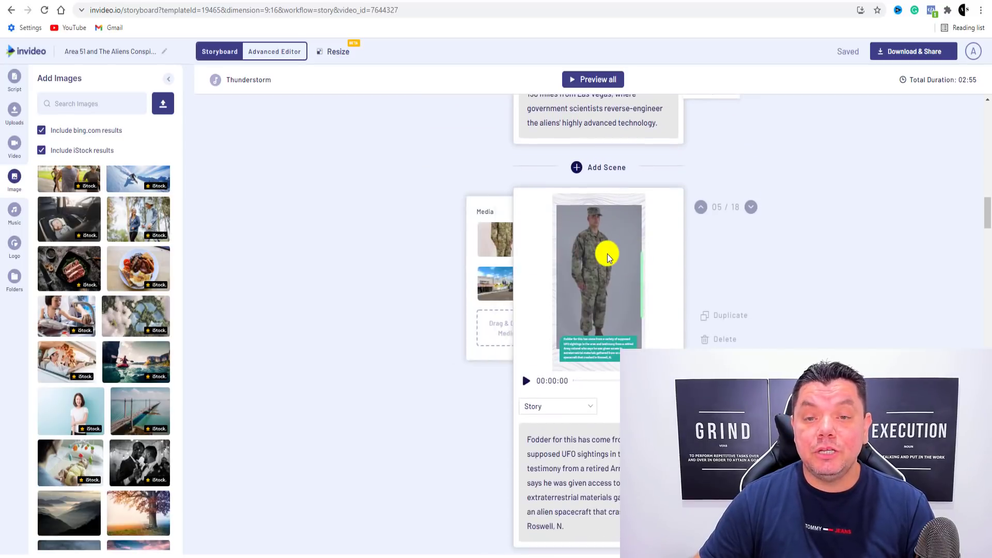
pyautogui.scroll(-10, 596, 255)
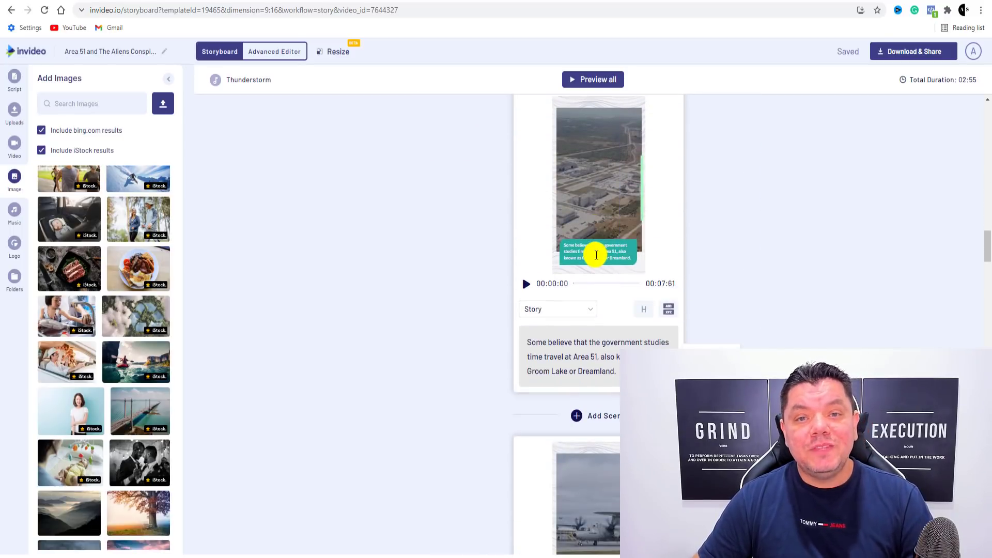
pyautogui.scroll(-5, 591, 256)
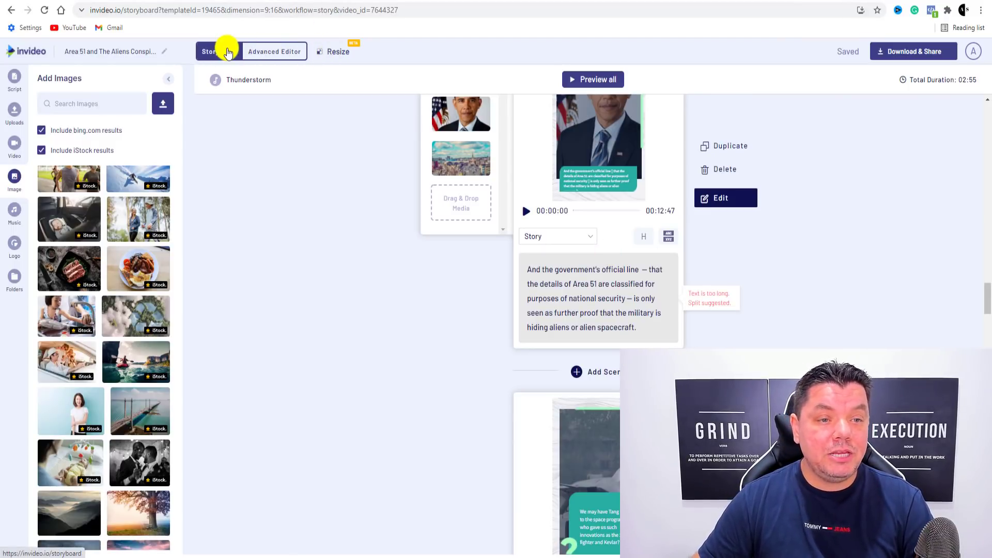
pyautogui.click(277, 54)
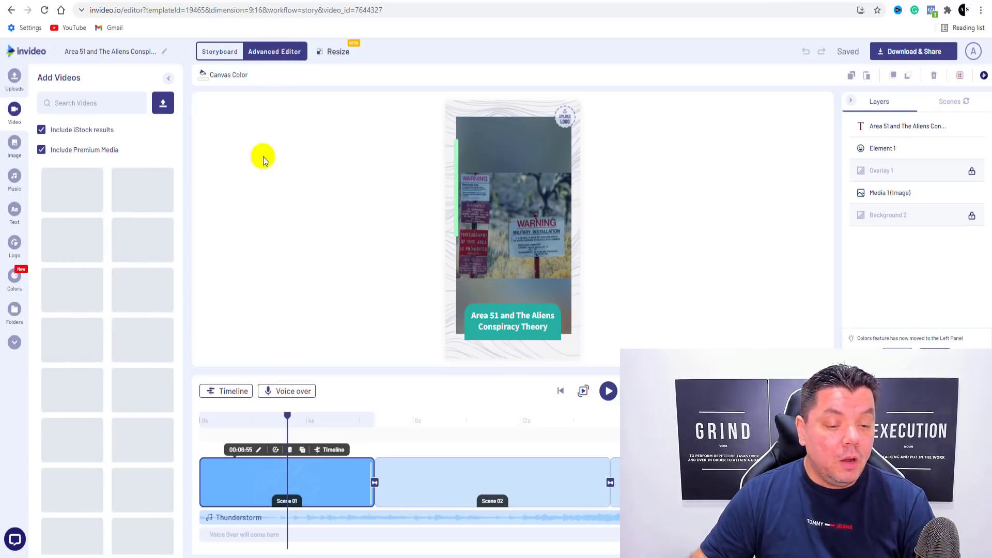
# Step: Preview scene 1 from the start of the video and shorten the scene to 4.88 seconds
pyautogui.moveTo(282, 418); pyautogui.dragTo(198, 408)
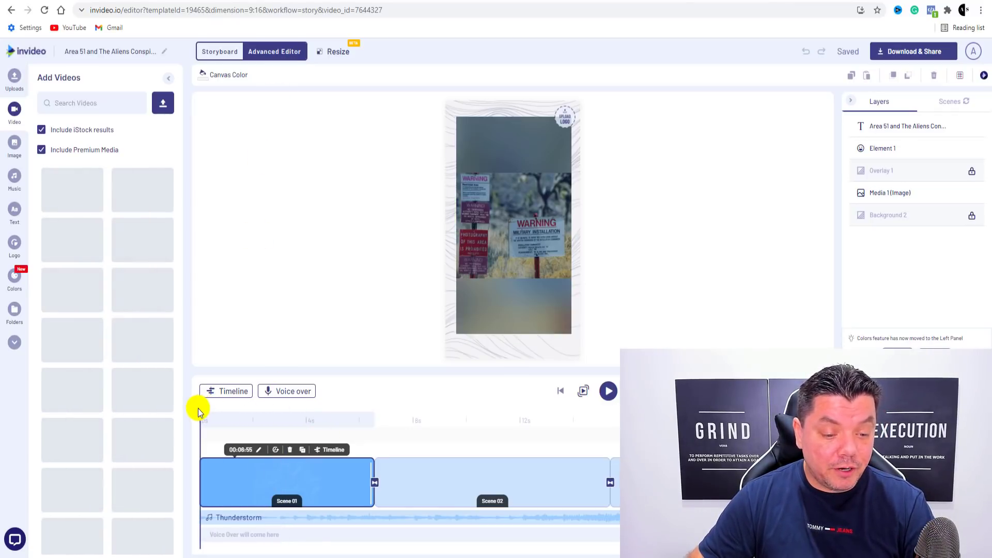
pyautogui.click(608, 395)
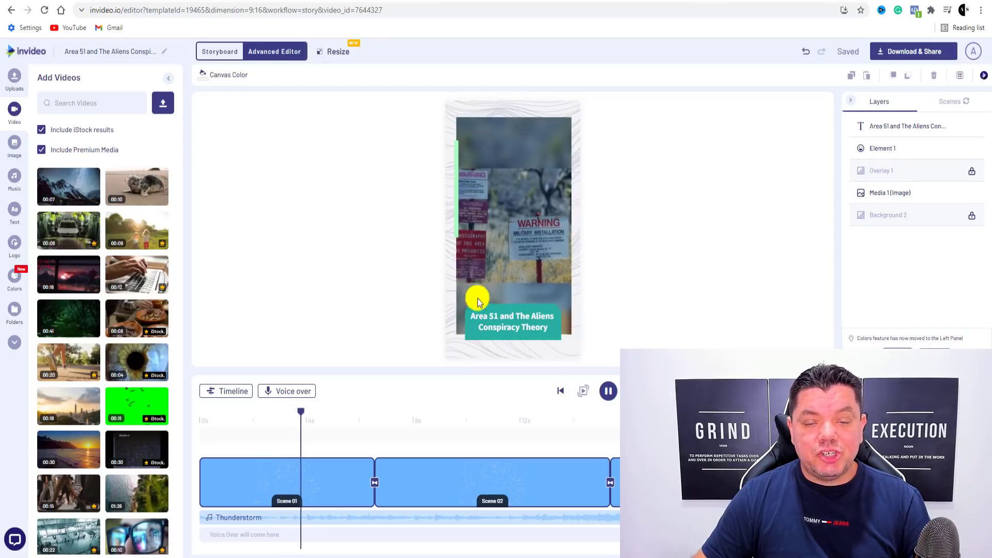
pyautogui.click(609, 395)
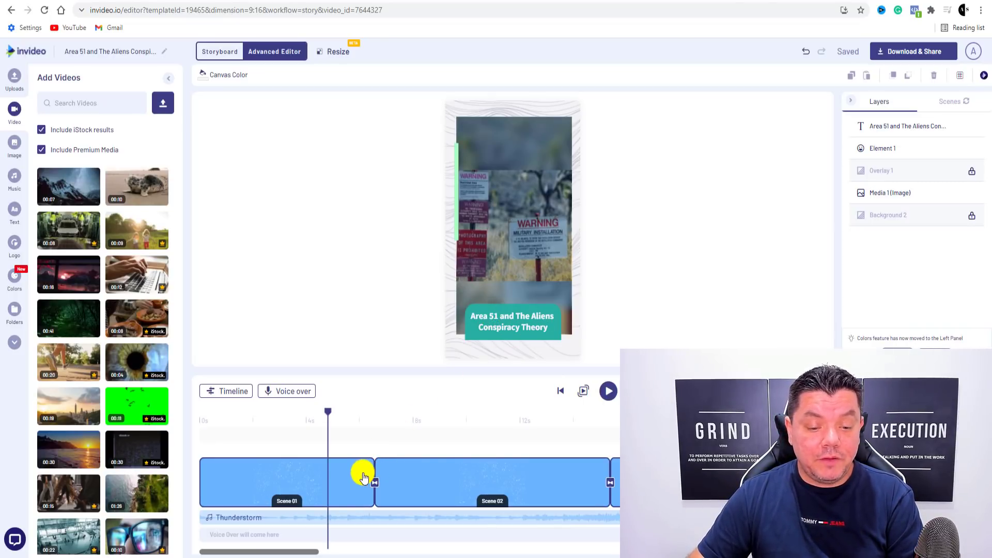
pyautogui.click(363, 475)
pyautogui.moveTo(373, 470); pyautogui.dragTo(329, 468)
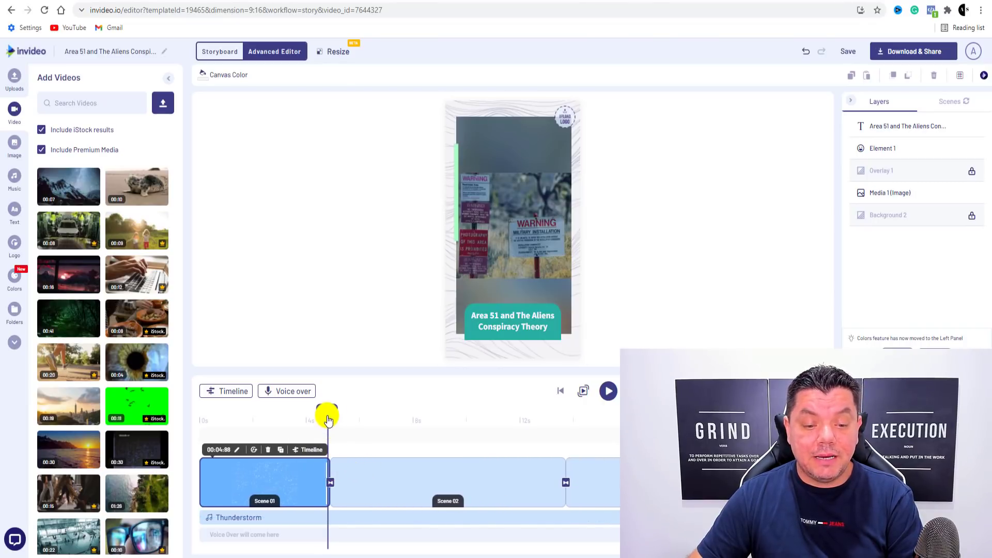
# Step: Check the images in scene 2 about the Stealth fighter and Kevlar and shorten the scene to 6.21 seconds
pyautogui.moveTo(331, 420); pyautogui.dragTo(416, 424)
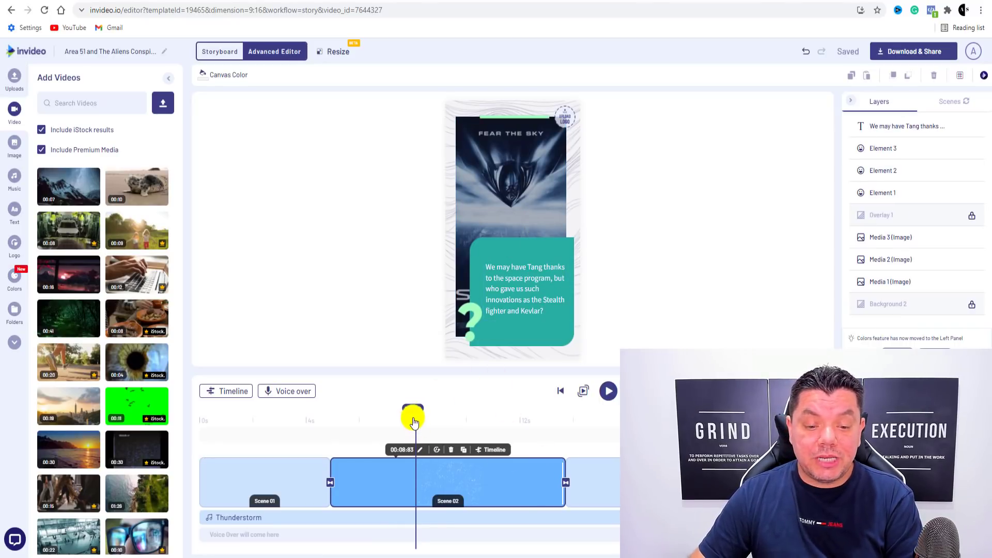
pyautogui.moveTo(416, 417); pyautogui.dragTo(483, 424)
pyautogui.click(504, 277)
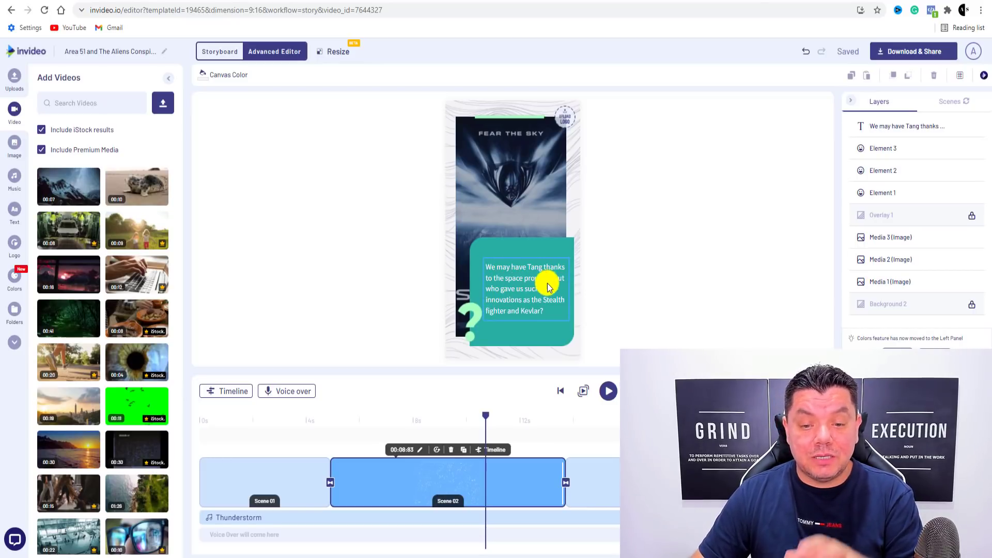
pyautogui.click(563, 470)
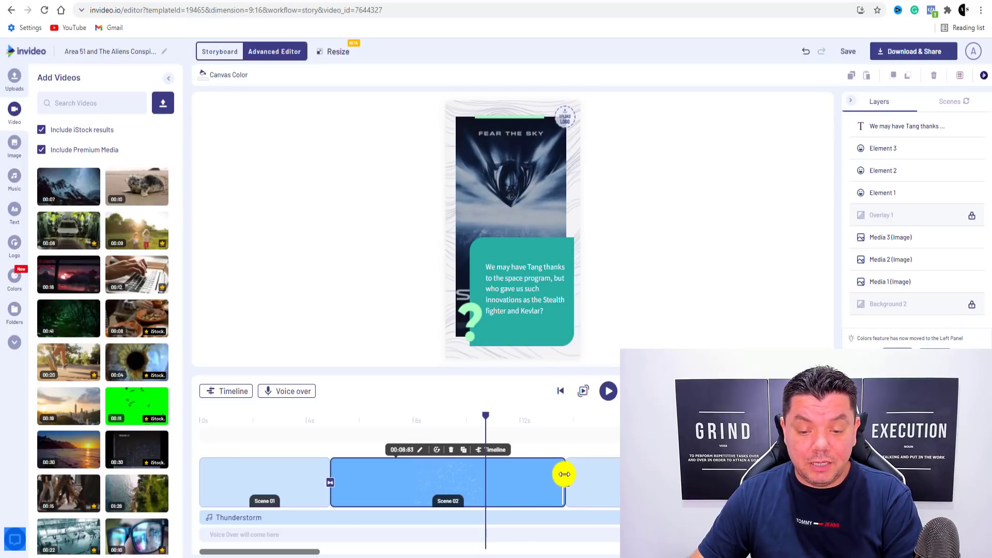
pyautogui.moveTo(565, 471); pyautogui.dragTo(495, 469)
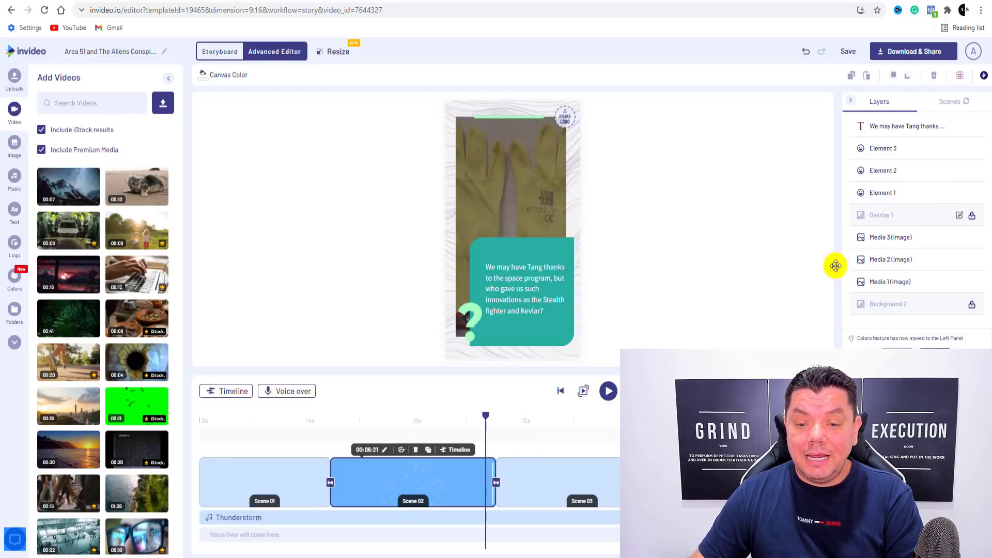
# Step: Shorten scene 3, "Aliens, of course.", so that it ends at about 15.5 seconds on the timeline
pyautogui.moveTo(485, 416); pyautogui.dragTo(563, 422)
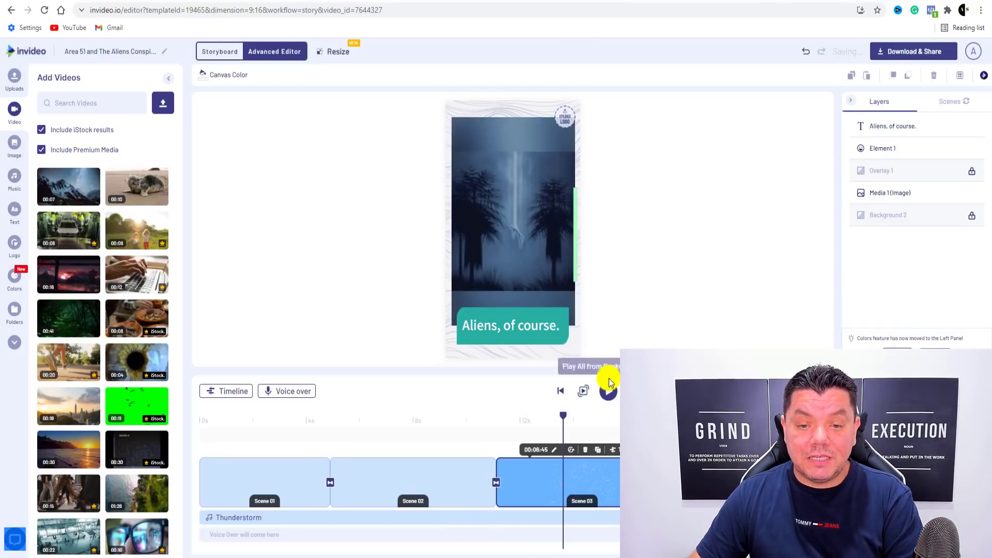
pyautogui.moveTo(562, 415); pyautogui.dragTo(578, 414)
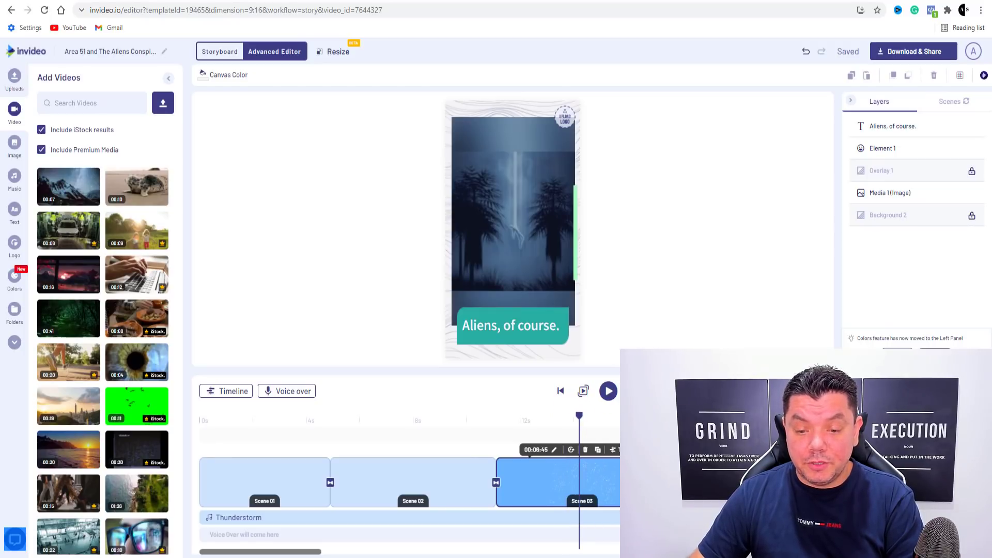
pyautogui.moveTo(614, 467); pyautogui.dragTo(613, 468)
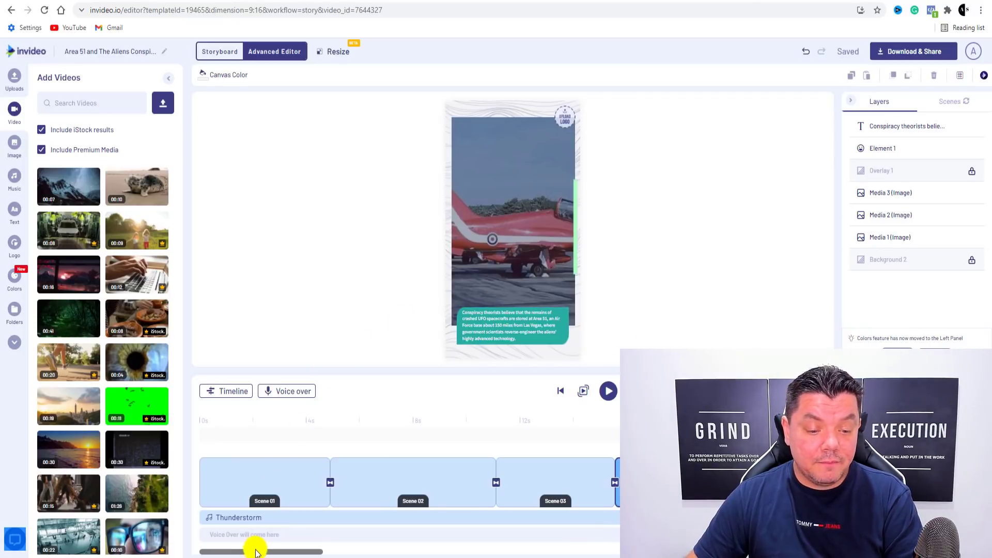
# Step: Check the Las Vegas image in scene 4 and shorten the scene to end at about 26 seconds
pyautogui.moveTo(260, 552); pyautogui.dragTo(310, 549)
pyautogui.moveTo(455, 415); pyautogui.dragTo(586, 416)
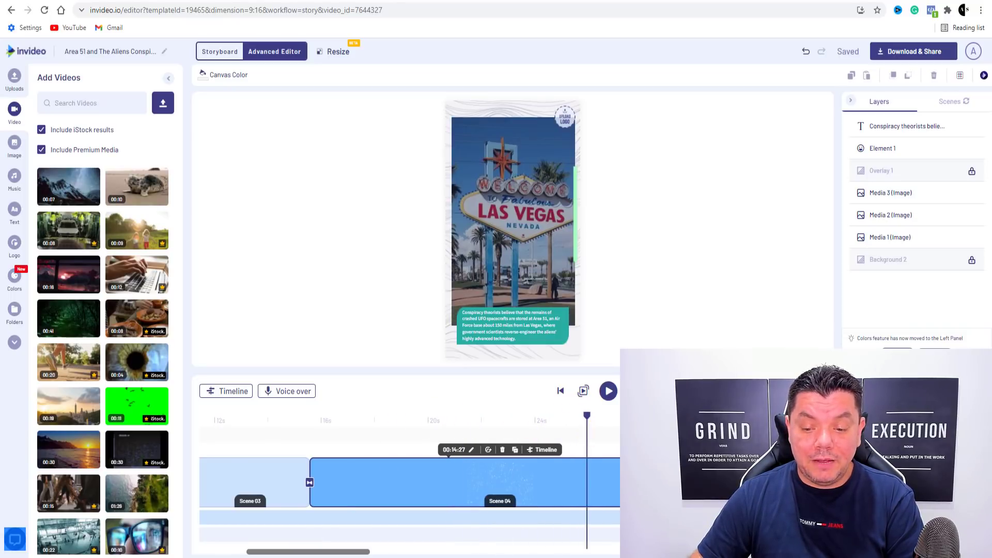
pyautogui.moveTo(681, 468); pyautogui.dragTo(589, 467)
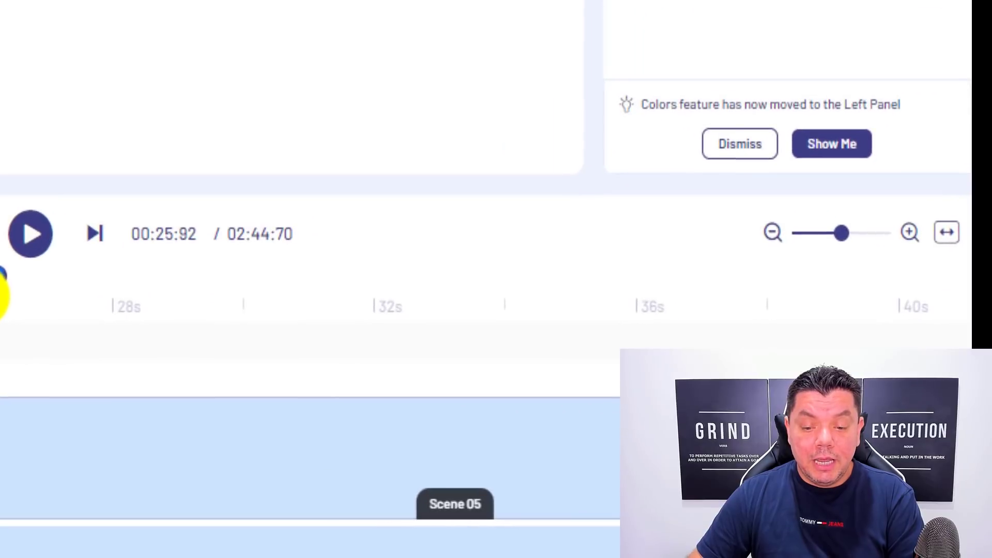
# Step: Delete the 14.45-second scene 5 that follows the conspiracy theorists scene
pyautogui.moveTo(594, 412); pyautogui.dragTo(631, 416)
pyautogui.click(683, 494)
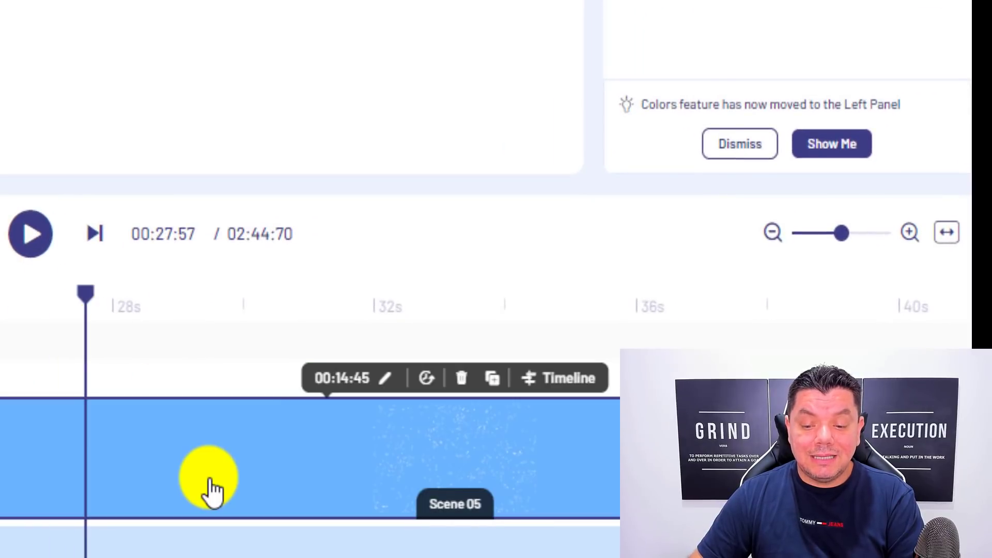
pyautogui.click(460, 380)
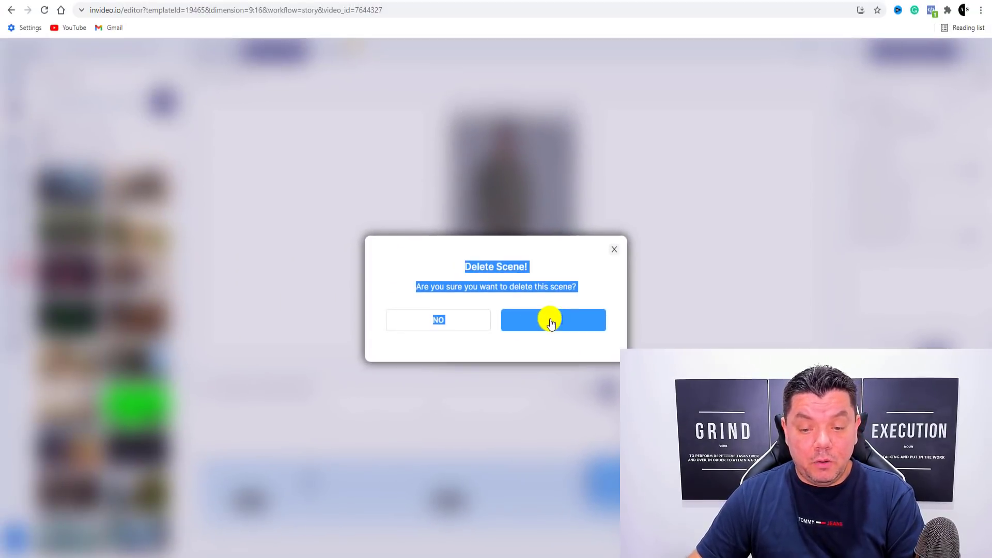
pyautogui.click(336, 232)
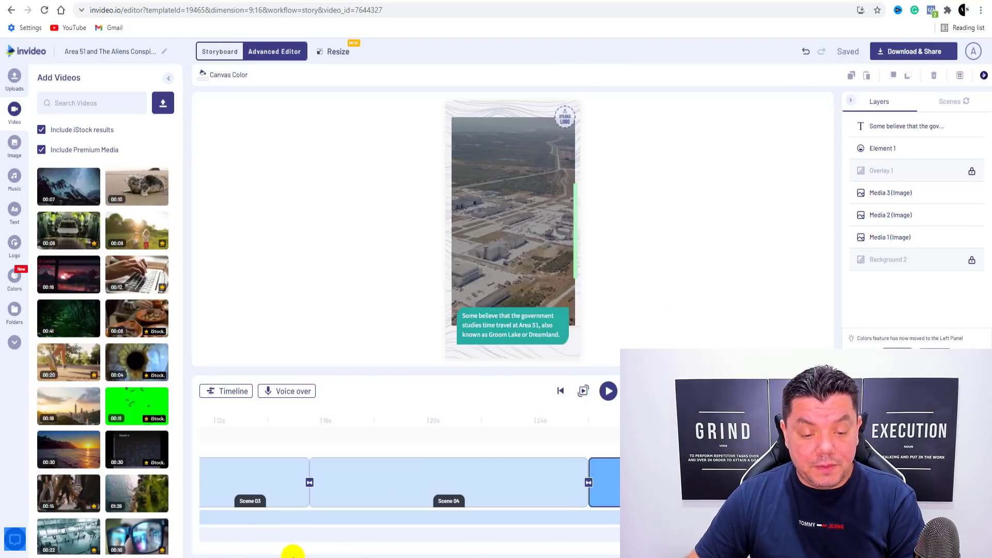
# Step: Shorten scene 6 about the government's advanced aircraft so that it ends at about 41 seconds
pyautogui.moveTo(306, 552); pyautogui.dragTo(376, 548)
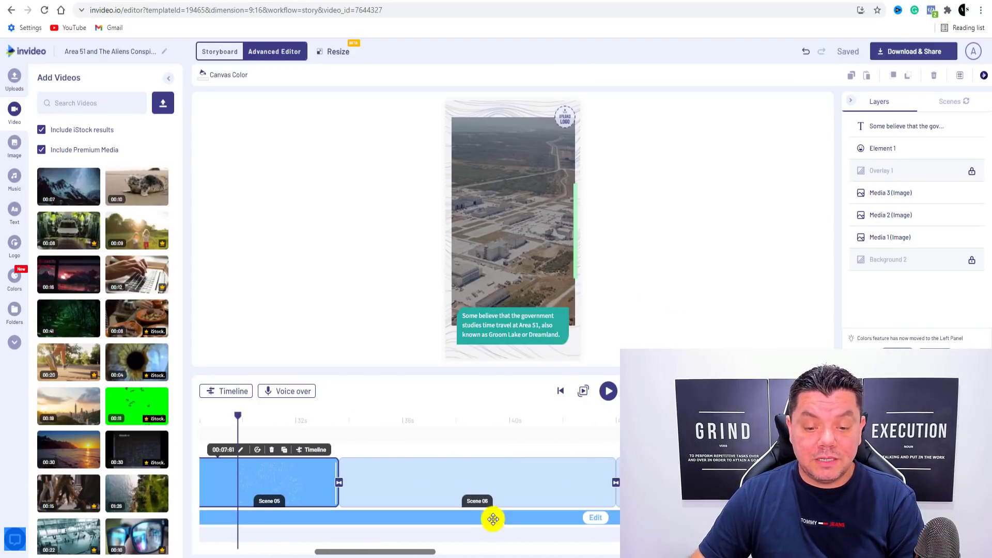
pyautogui.moveTo(237, 412); pyautogui.dragTo(465, 416)
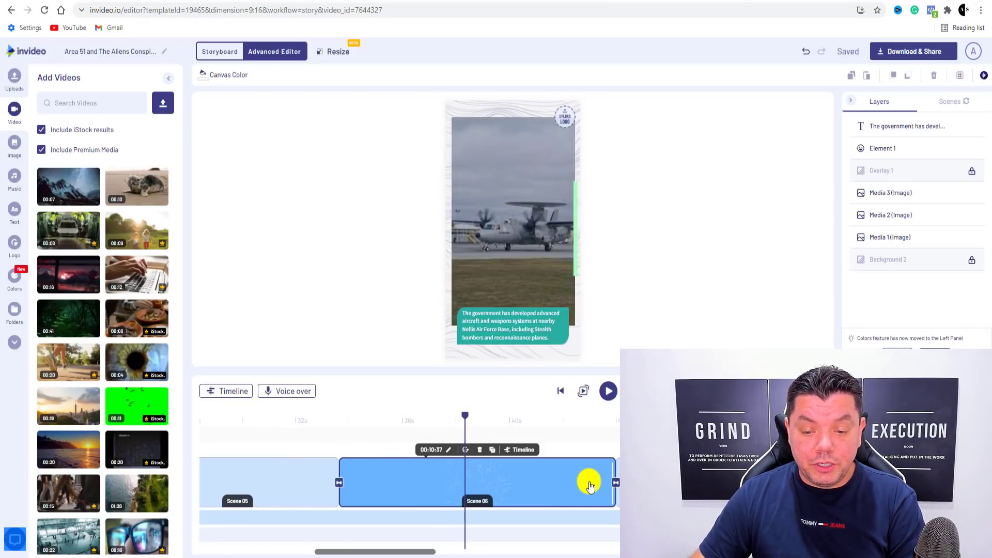
pyautogui.click(616, 475)
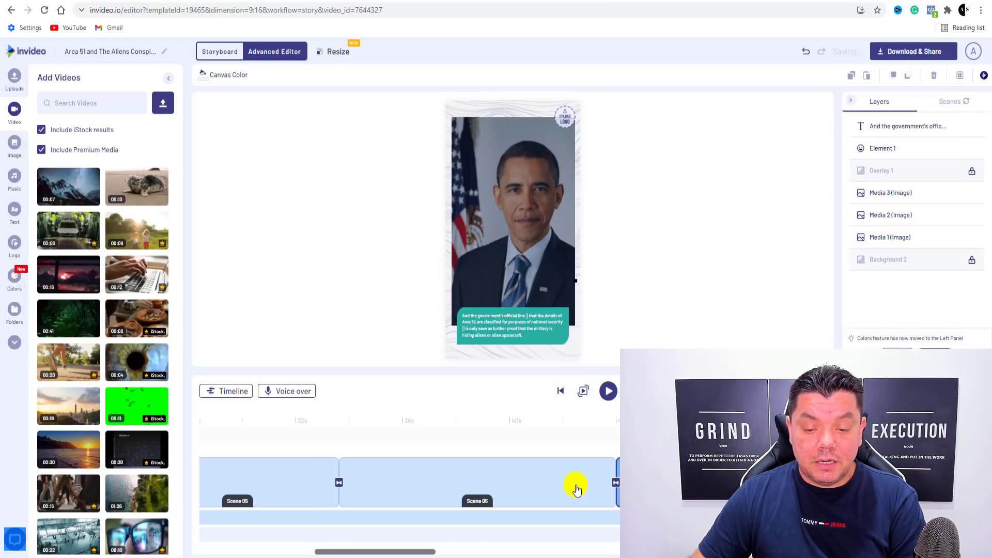
pyautogui.moveTo(614, 470); pyautogui.dragTo(536, 469)
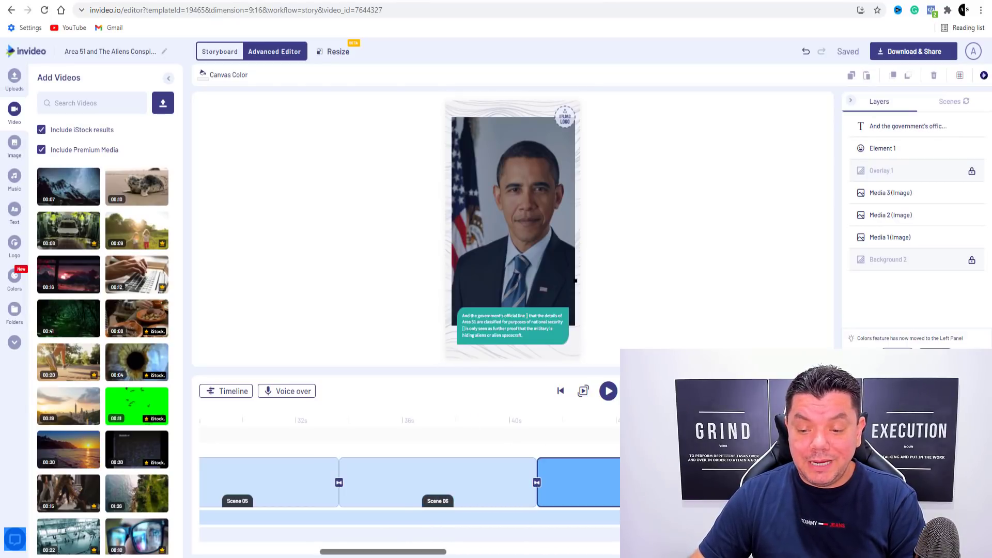
# Step: Delete scene 7 with the government's official line and the repeated scene 9 about the conspiracy theorists
pyautogui.press('Delete')
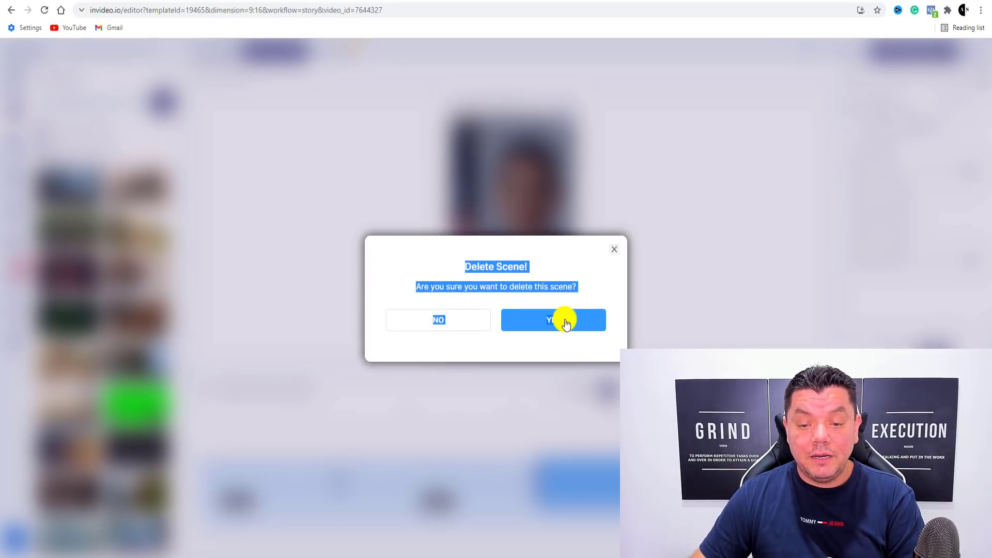
pyautogui.click(566, 321)
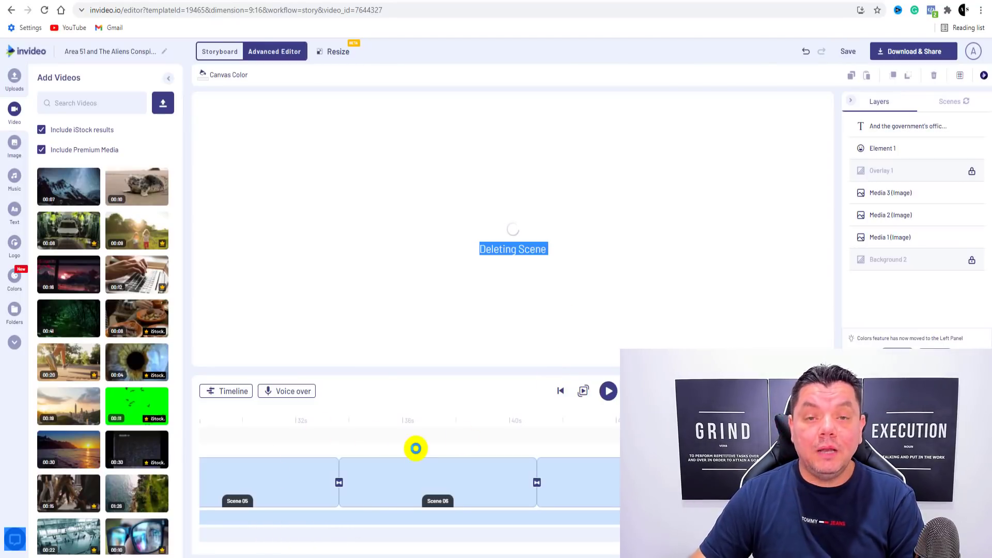
pyautogui.moveTo(401, 550); pyautogui.dragTo(474, 552)
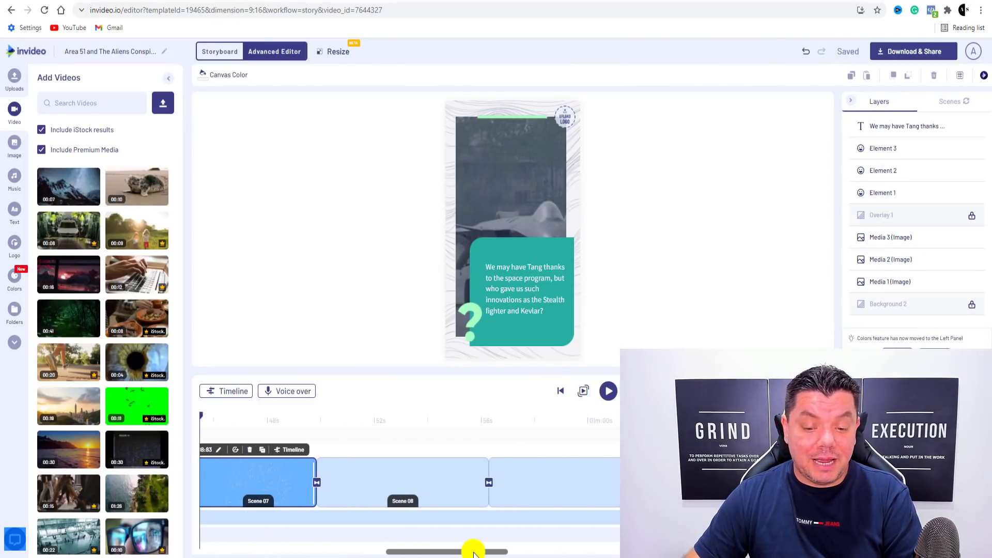
pyautogui.click(607, 484)
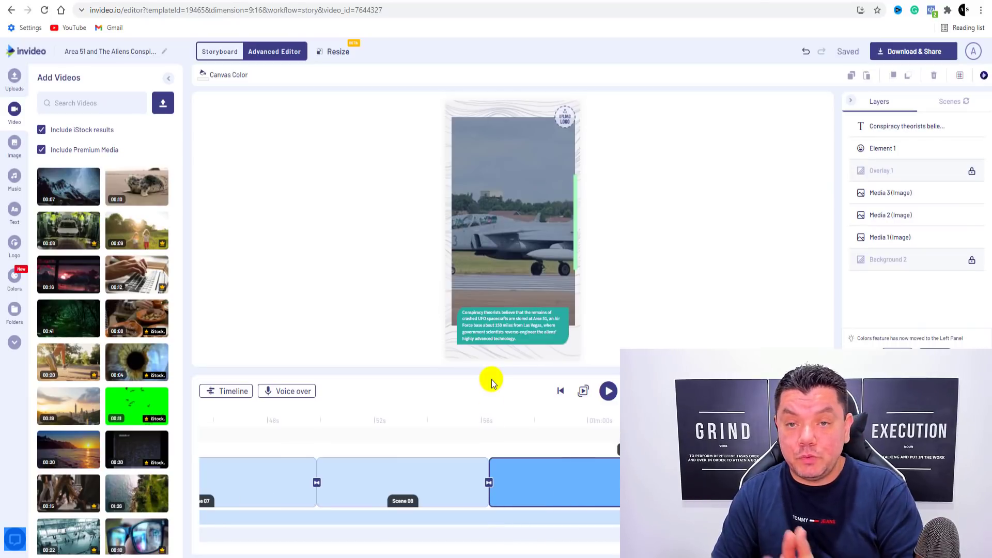
pyautogui.press('Delete')
pyautogui.click(551, 319)
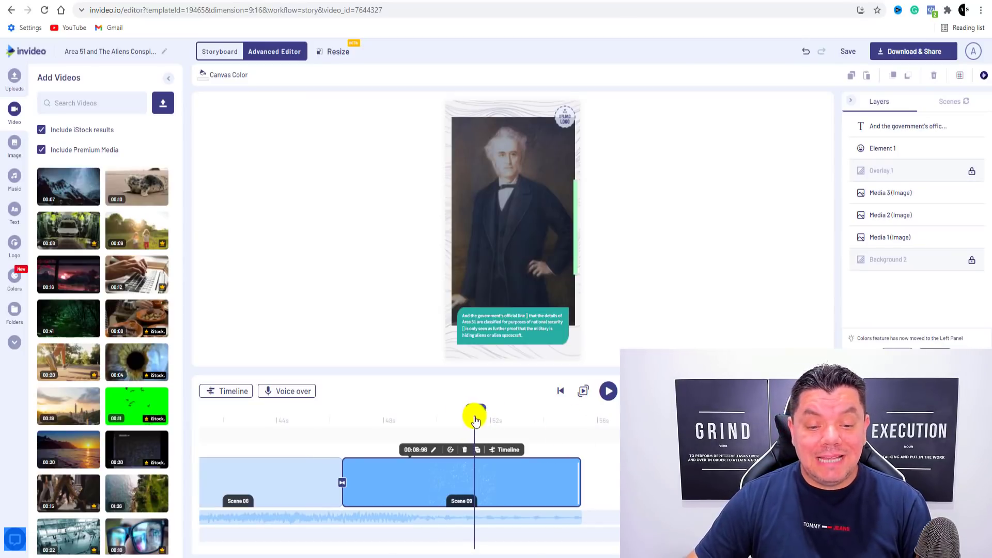
# Step: Review the end of scene 8, return to the start of the timeline and look through scenes 1 and 2
pyautogui.moveTo(476, 421); pyautogui.dragTo(294, 411)
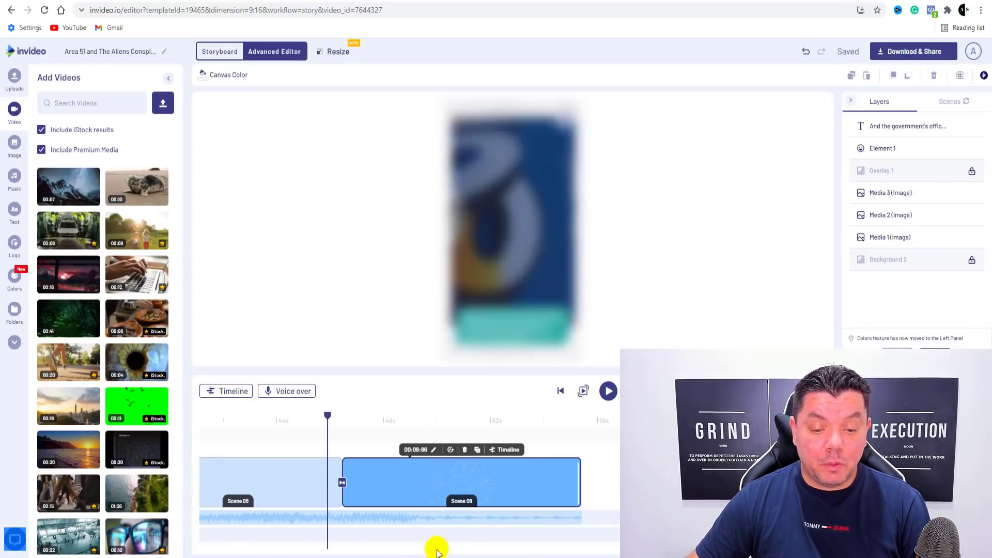
pyautogui.moveTo(445, 553); pyautogui.dragTo(195, 518)
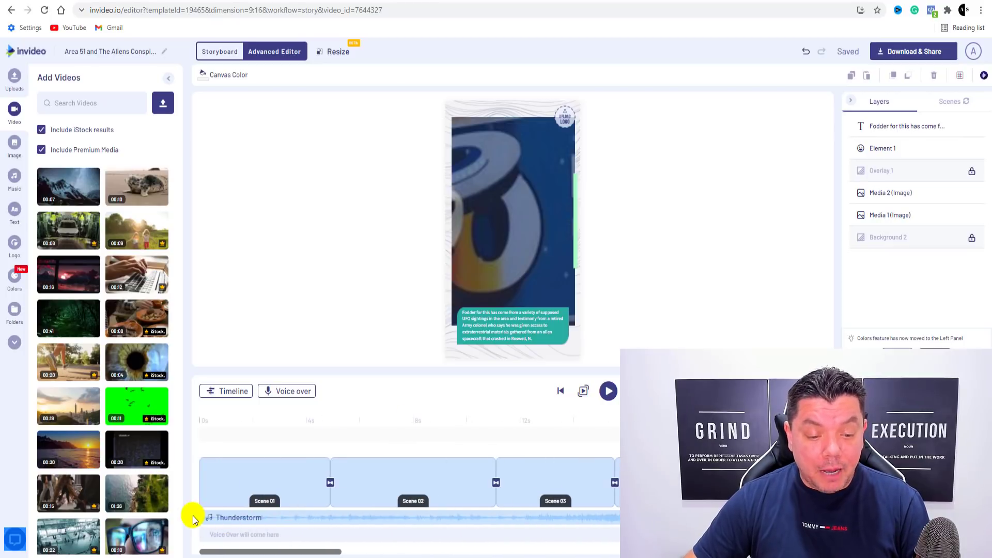
pyautogui.click(223, 494)
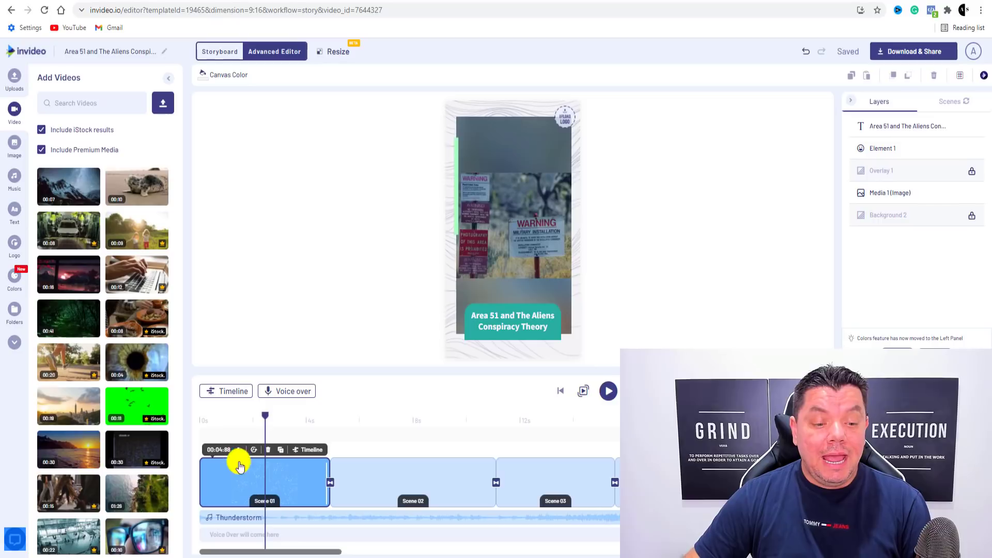
pyautogui.moveTo(261, 412); pyautogui.dragTo(396, 415)
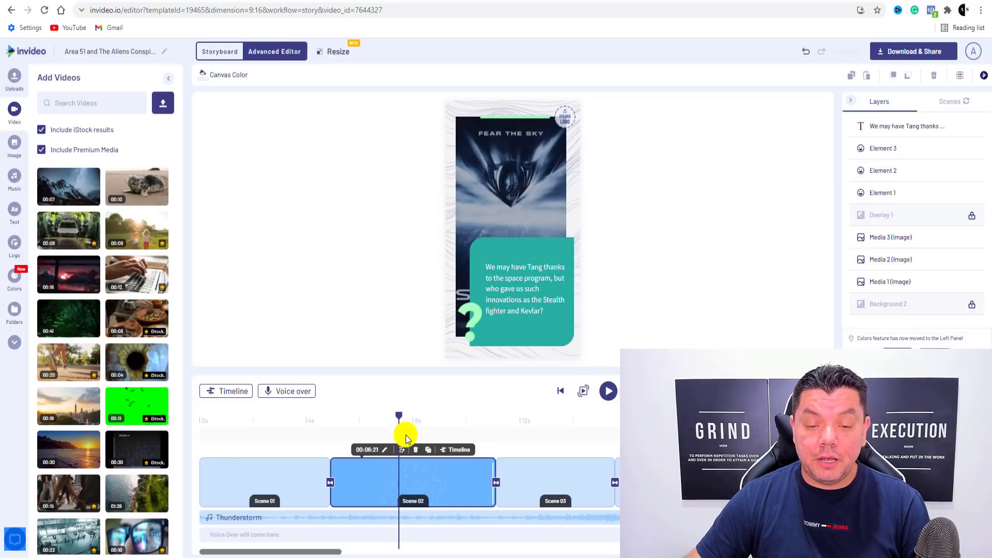
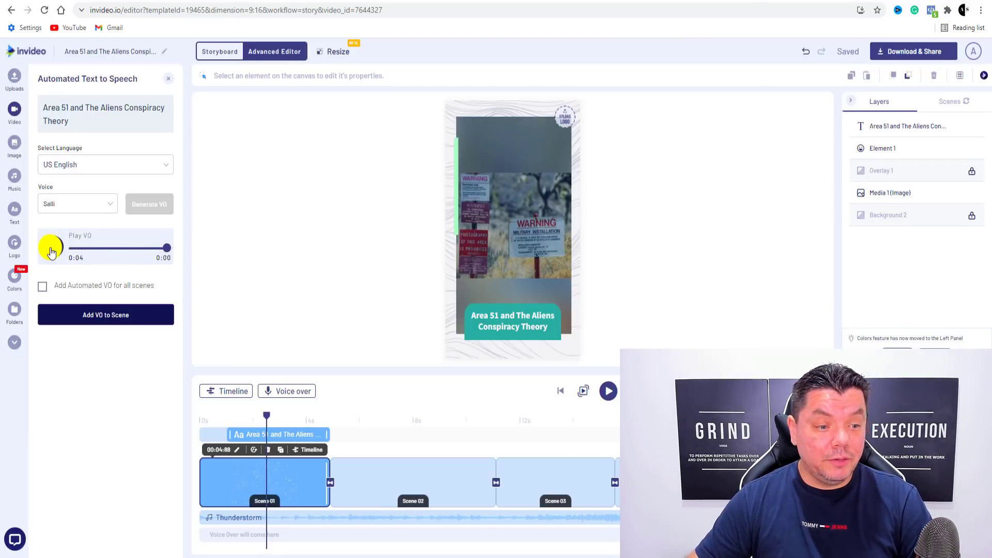
# Step: Add the generated US English Salli voice-over to scene 1 and move its clip to just after the scene's start, checking the timing
pyautogui.click(103, 319)
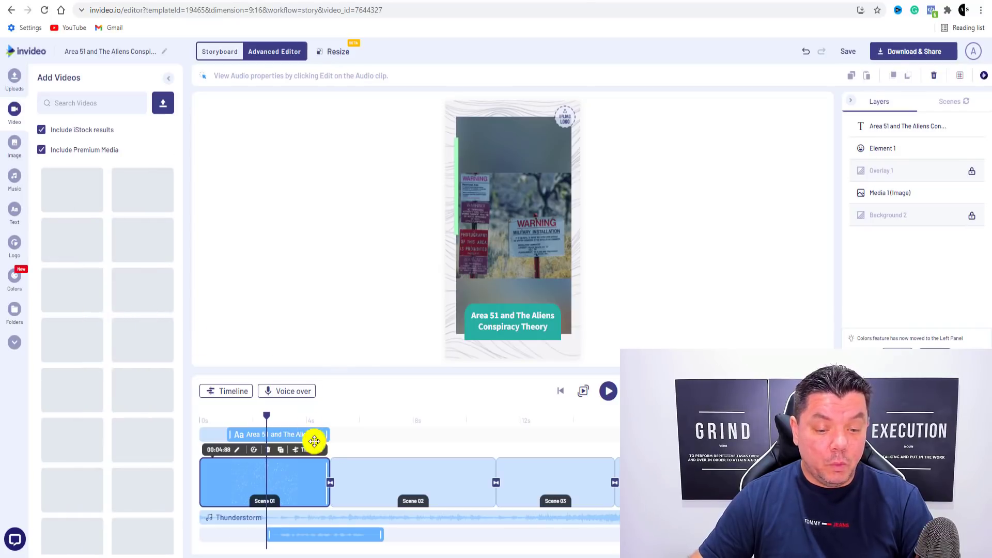
pyautogui.moveTo(349, 531); pyautogui.dragTo(288, 531)
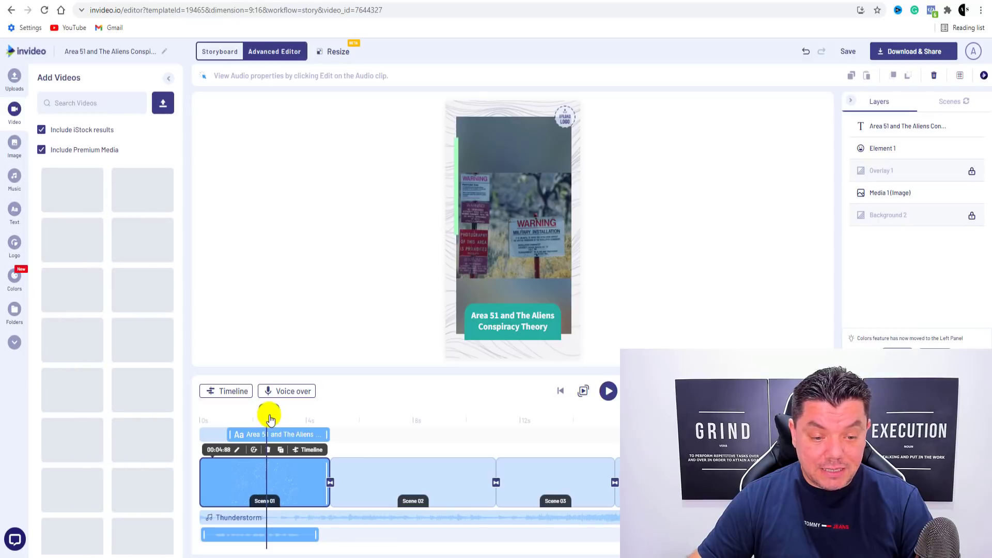
pyautogui.moveTo(281, 538); pyautogui.dragTo(287, 535)
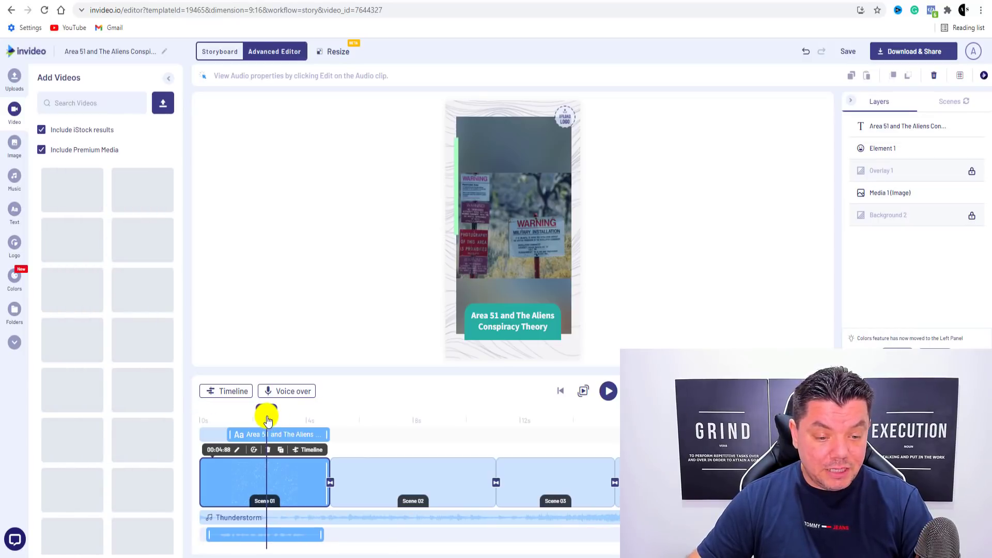
pyautogui.moveTo(264, 414); pyautogui.dragTo(197, 406)
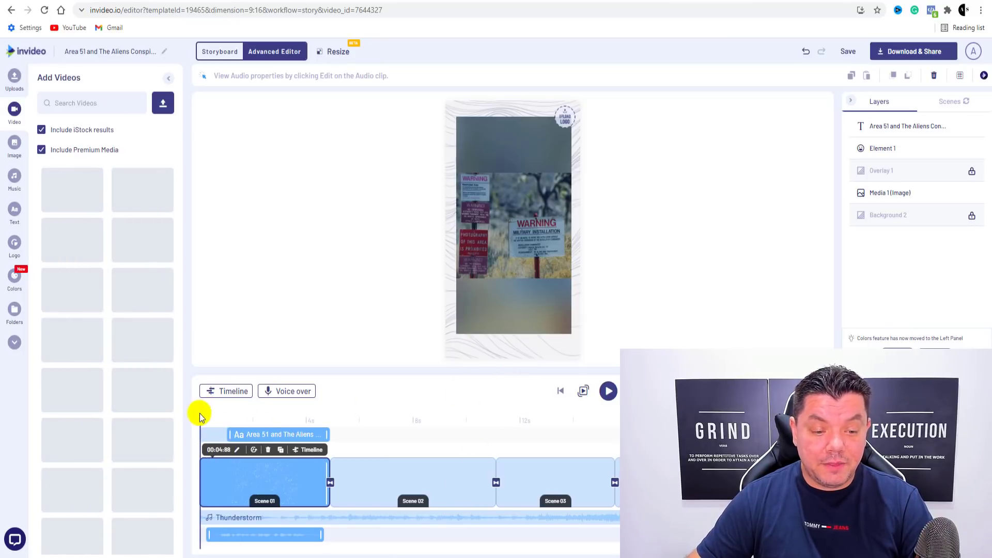
pyautogui.moveTo(202, 416); pyautogui.dragTo(262, 416)
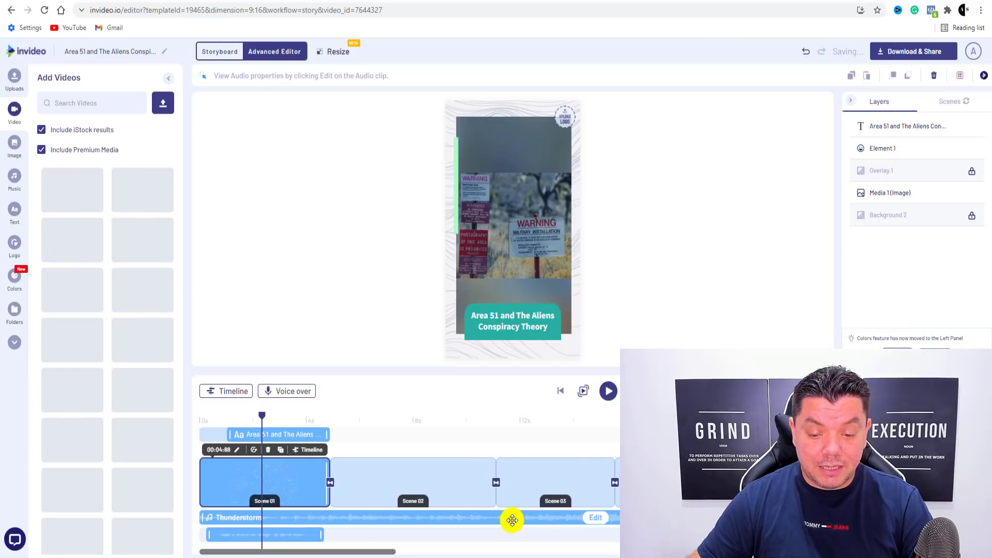
# Step: Open the volume and fade settings of the Thunderstorm music track, then play scene 1 from the start to check the voice-over against the music
pyautogui.click(595, 519)
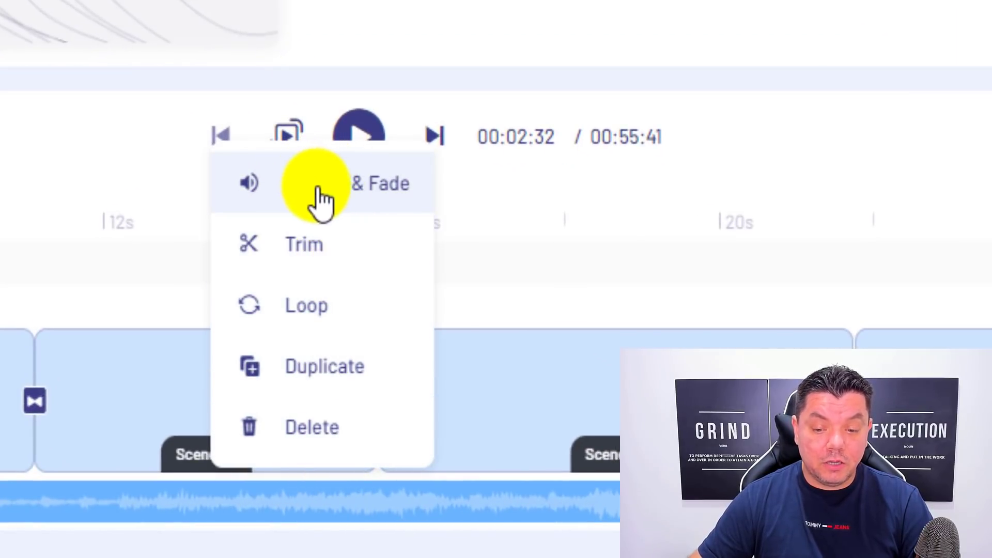
pyautogui.click(347, 189)
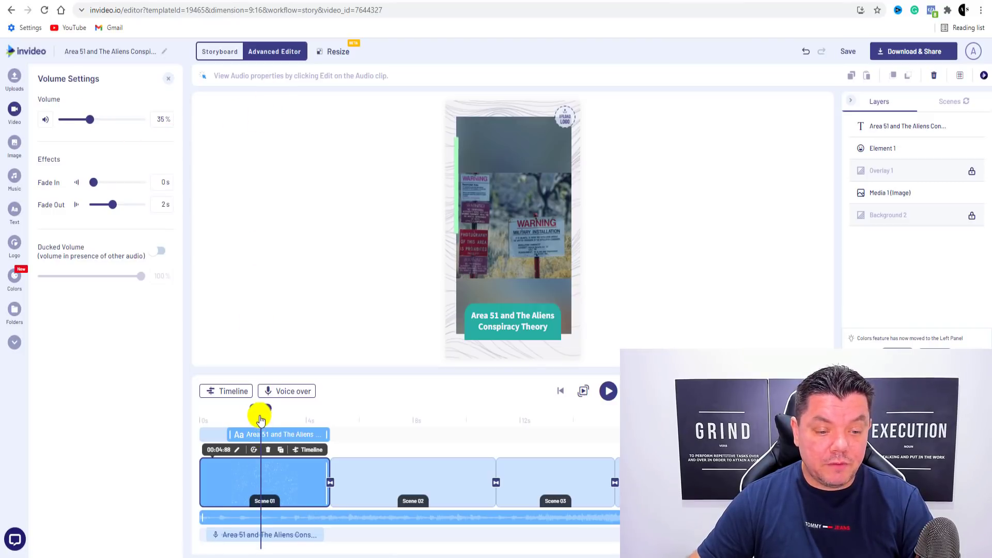
pyautogui.moveTo(260, 419); pyautogui.dragTo(206, 409)
pyautogui.moveTo(243, 523)
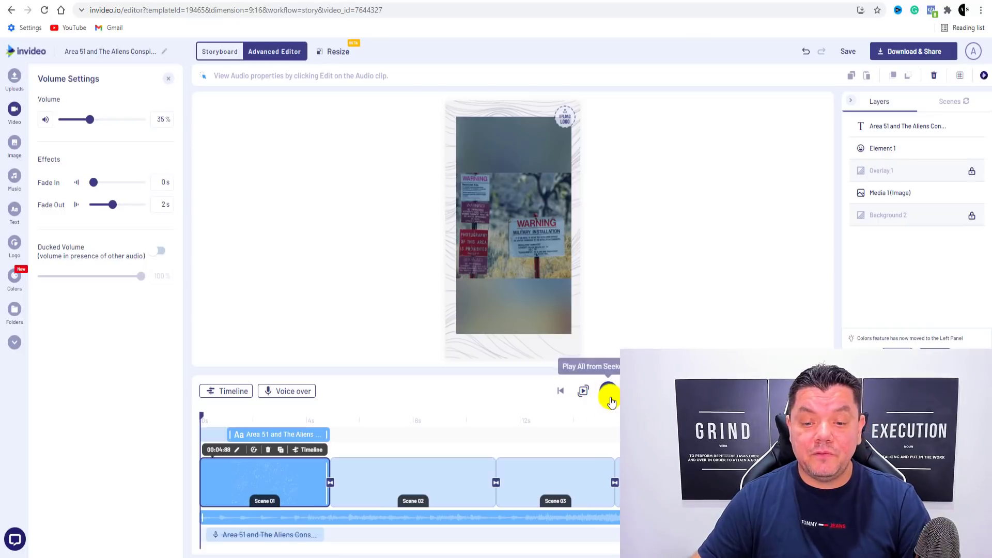
pyautogui.click(607, 392)
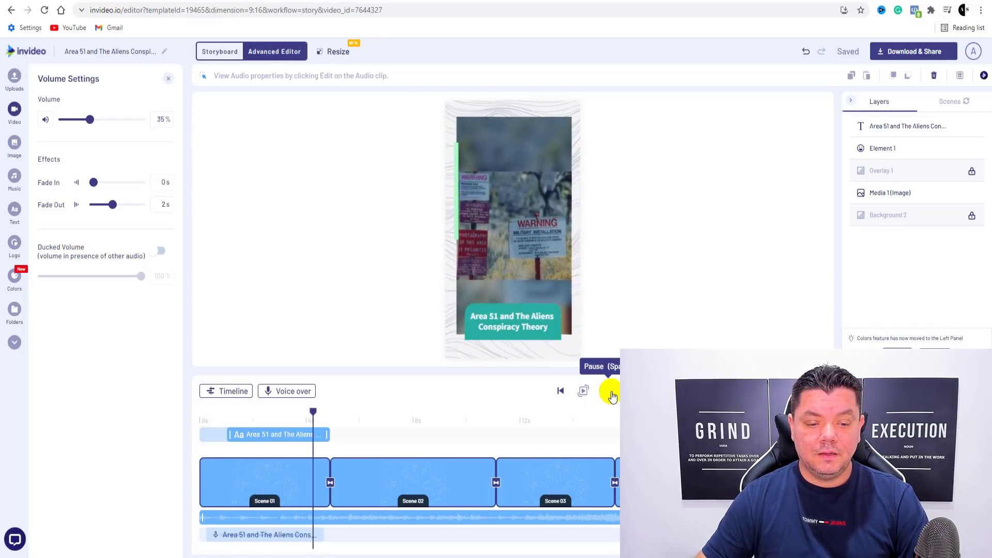
pyautogui.click(610, 392)
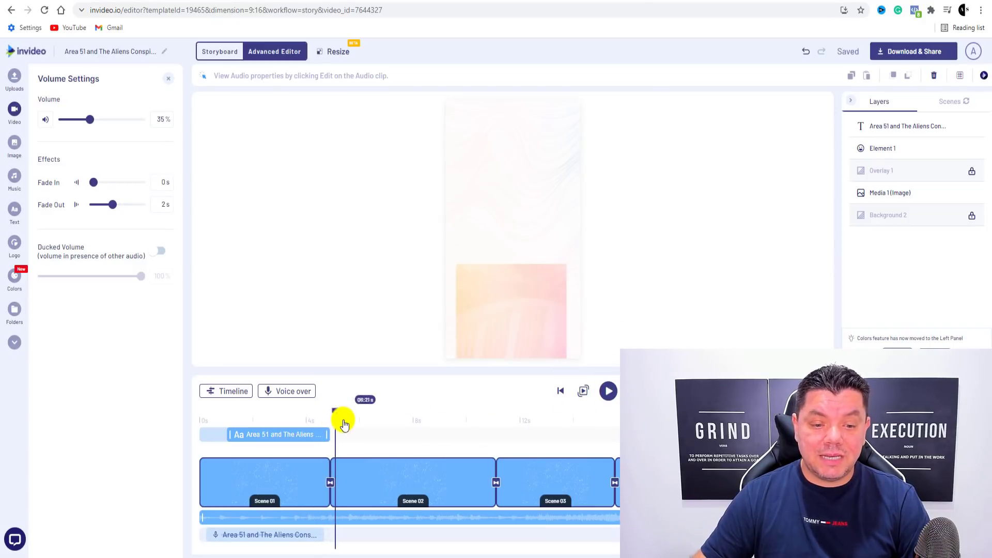
# Step: Generate a US English Salli voice-over from scene 2's text and add it at the start of scene 2
pyautogui.moveTo(333, 409); pyautogui.dragTo(443, 411)
pyautogui.click(531, 304)
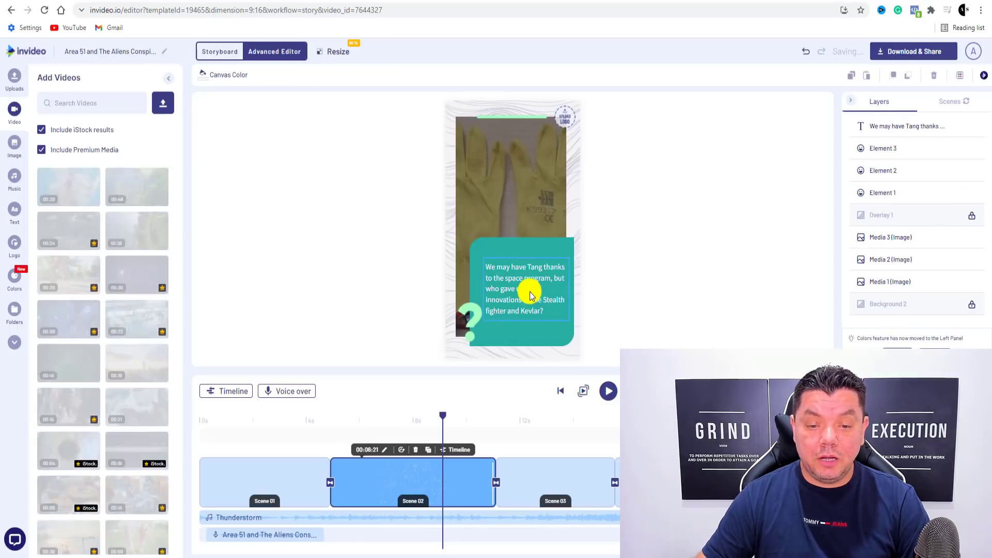
pyautogui.click(515, 265)
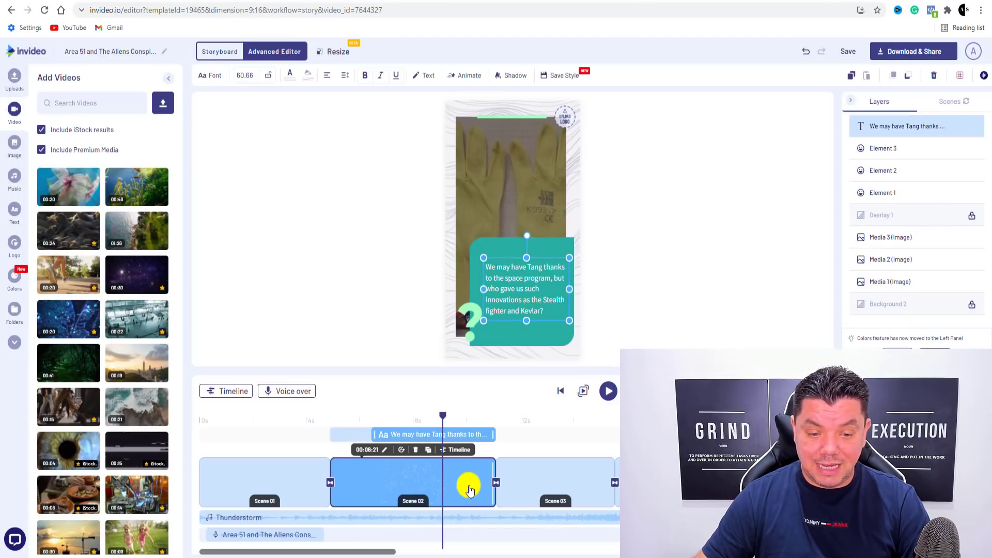
pyautogui.click(302, 392)
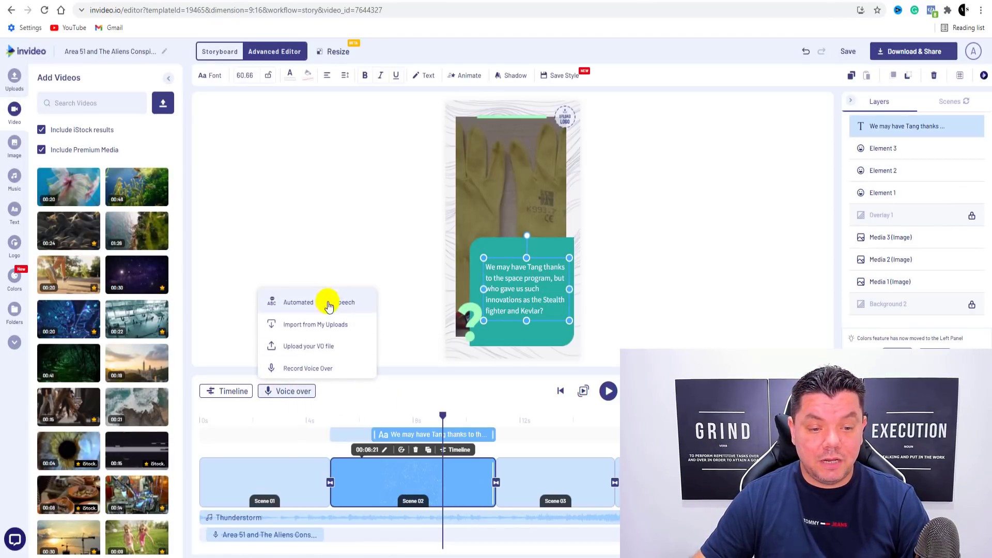
pyautogui.click(309, 307)
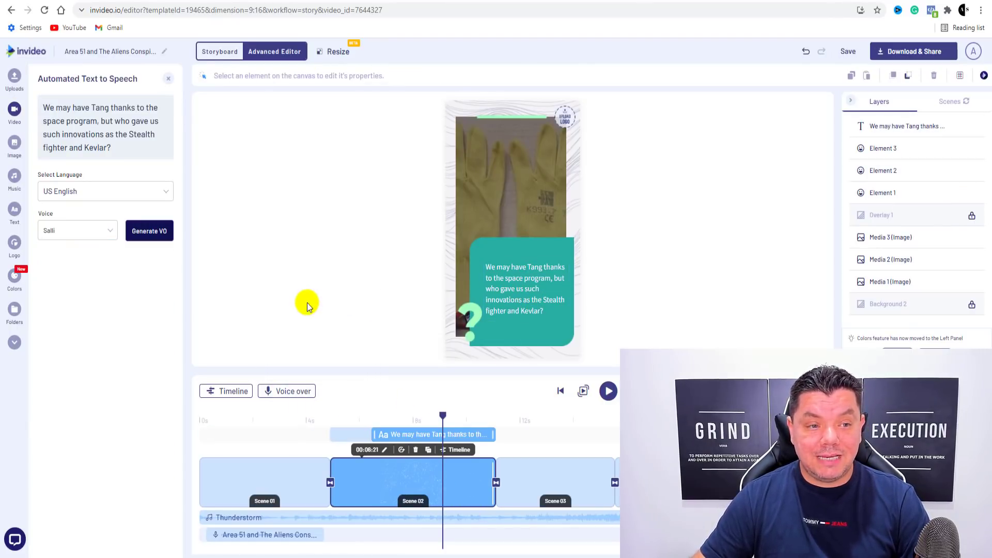
pyautogui.click(141, 234)
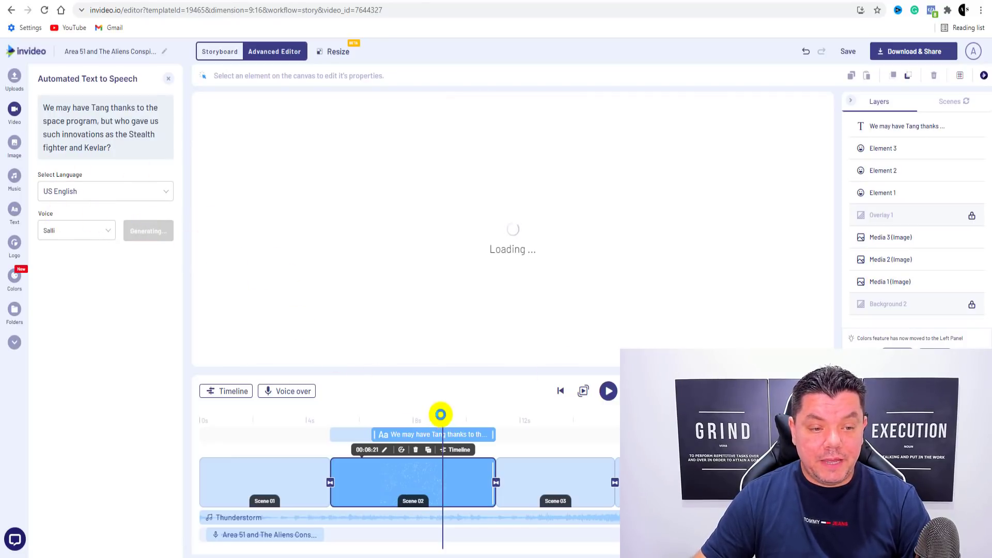
pyautogui.moveTo(445, 420); pyautogui.dragTo(332, 408)
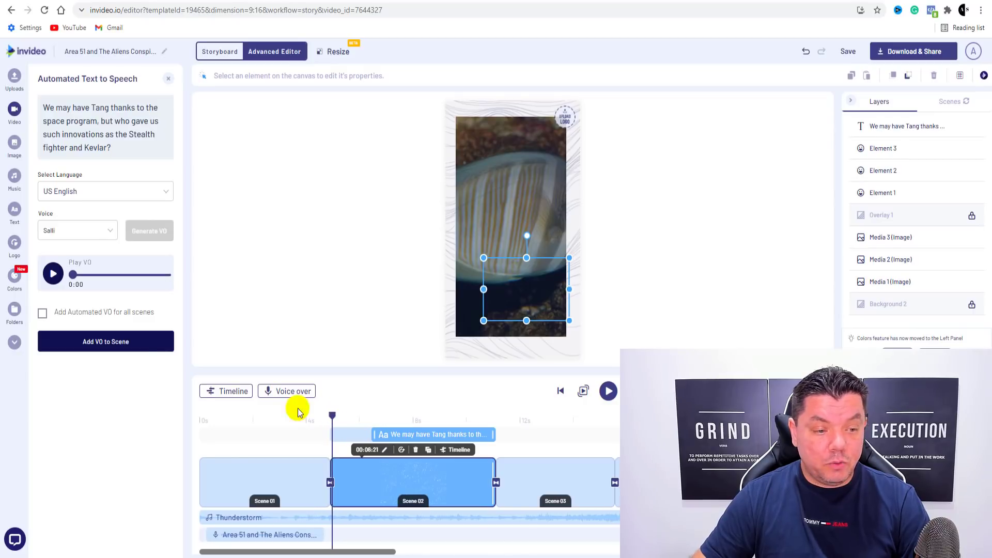
pyautogui.click(107, 346)
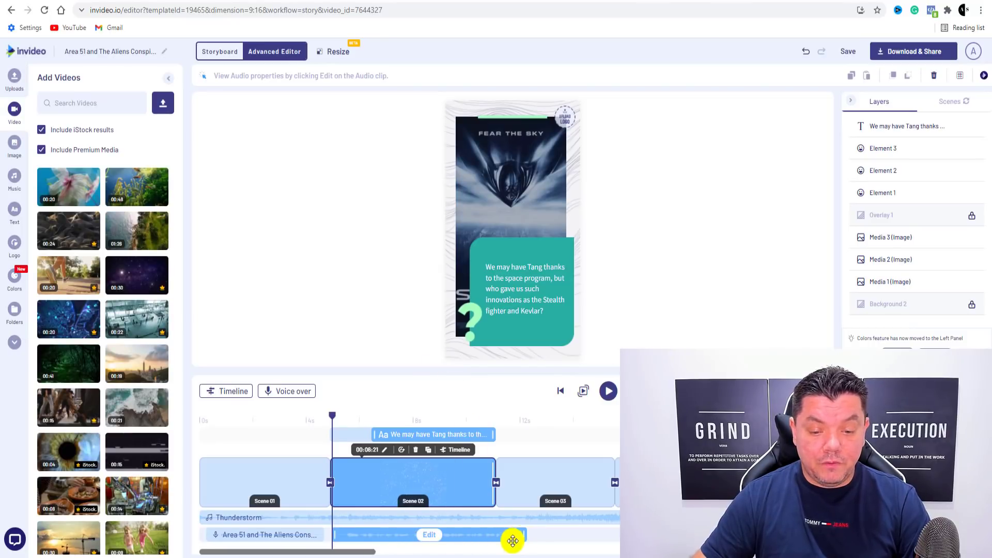
# Step: Lengthen scene 2 to about 7.5 seconds so it covers its voice-over clip, and play the scene to check the timing
pyautogui.click(430, 542)
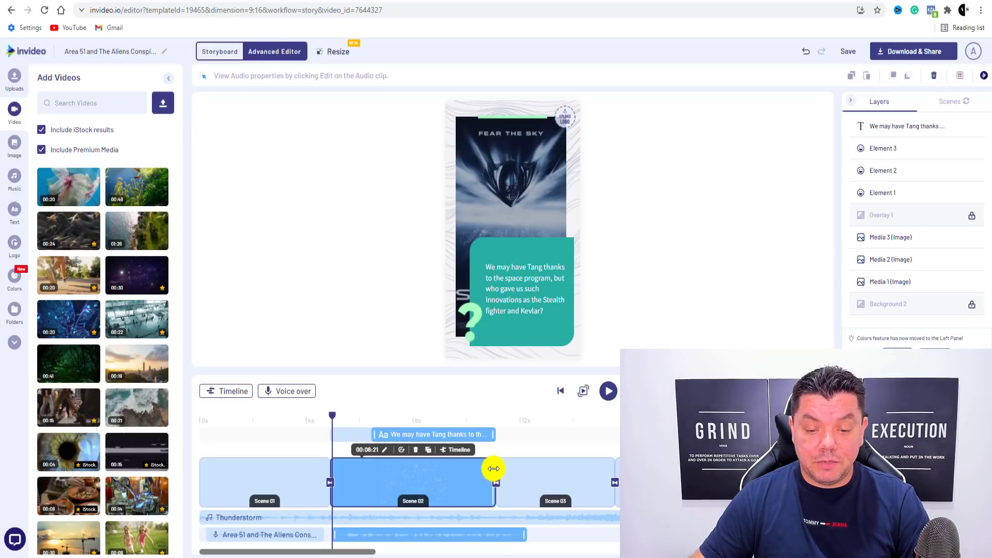
pyautogui.moveTo(493, 468); pyautogui.dragTo(528, 467)
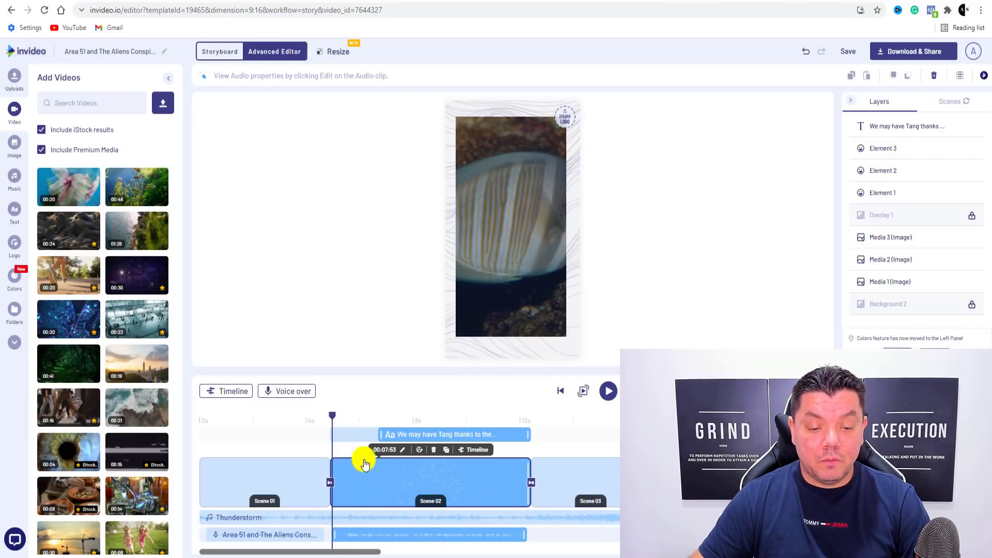
pyautogui.click(610, 396)
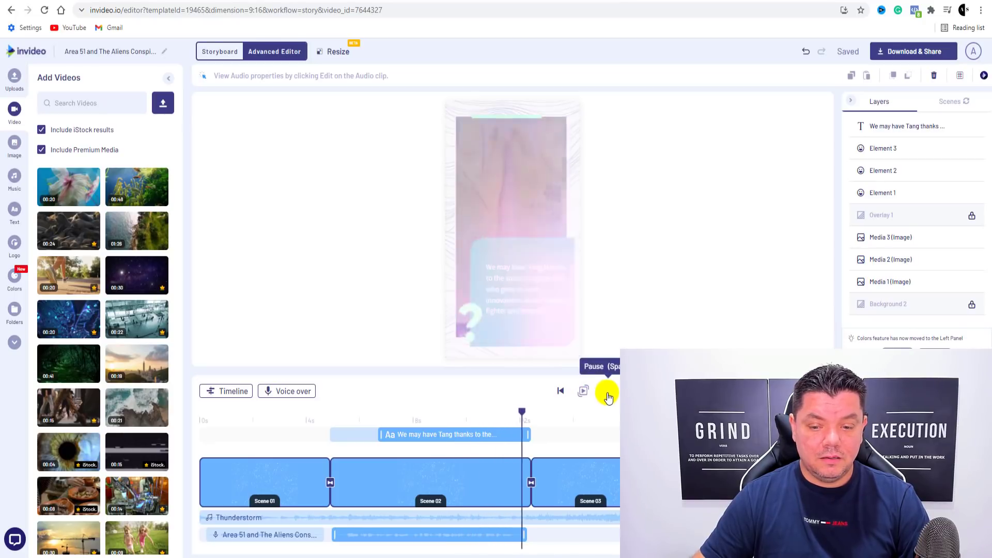
pyautogui.click(610, 396)
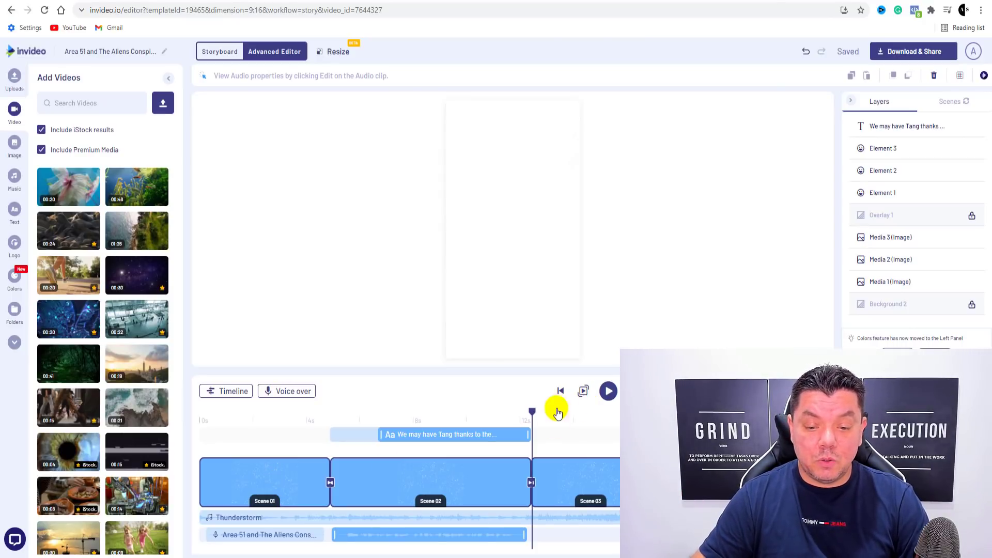
# Step: Remove the logo placeholder from all scenes, starting from the one on scene 3
pyautogui.moveTo(534, 418); pyautogui.dragTo(615, 420)
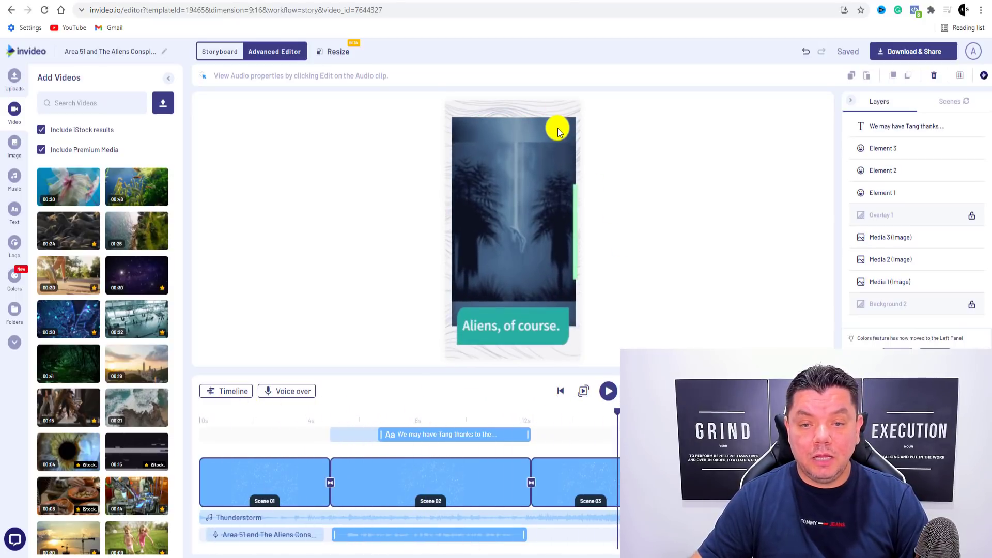
pyautogui.click(557, 133)
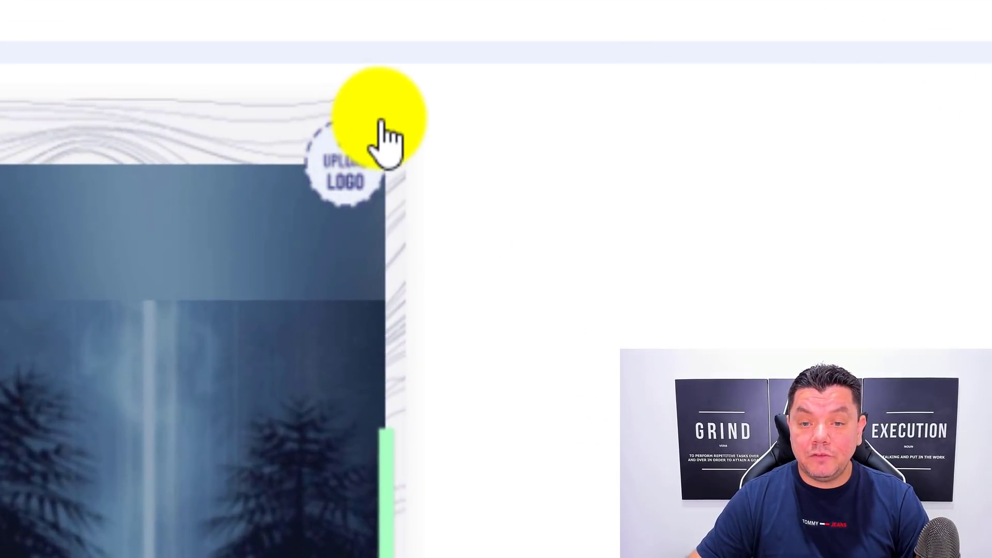
pyautogui.click(382, 123)
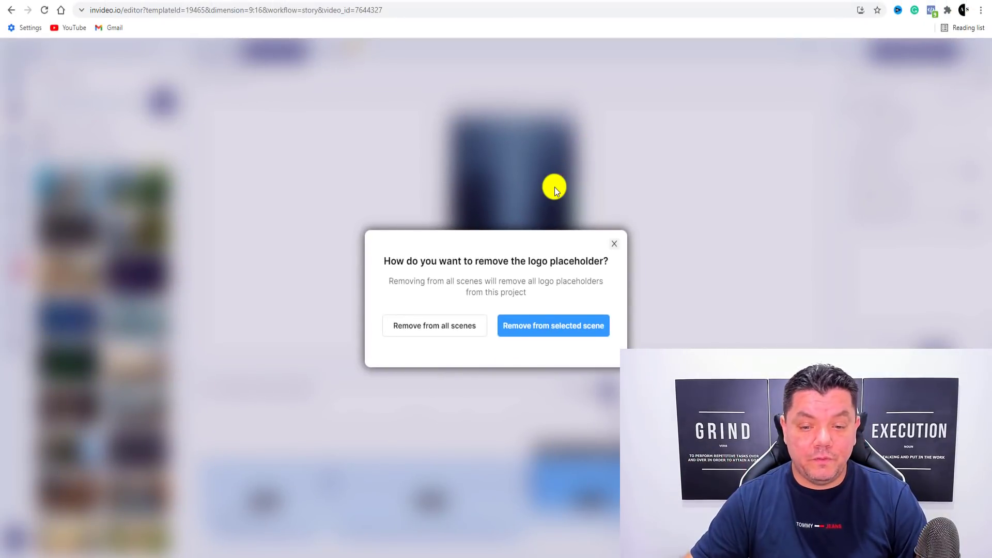
pyautogui.click(416, 326)
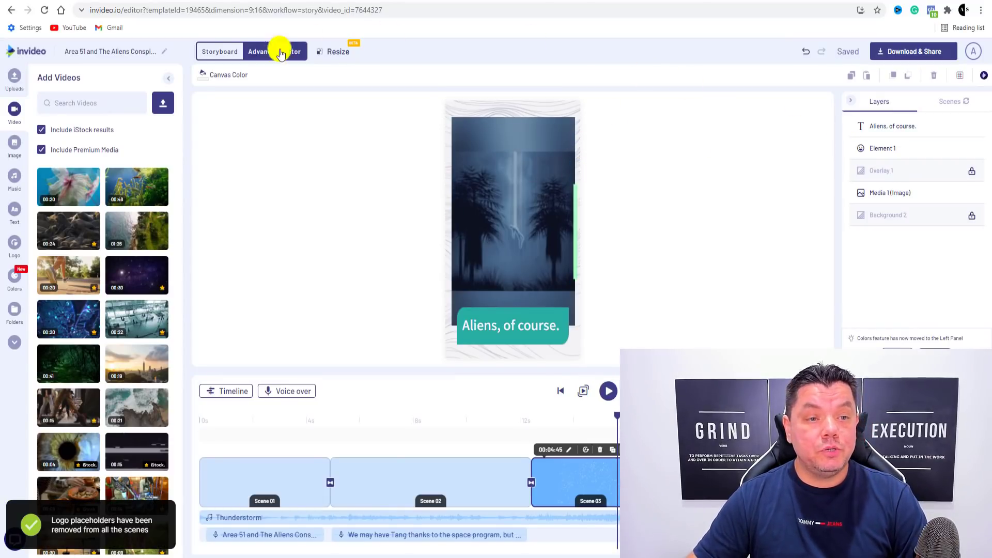
# Step: In the storyboard view, replace scene 7's picture with the UFO light-beam image found by searching the images for Aliens
pyautogui.click(221, 52)
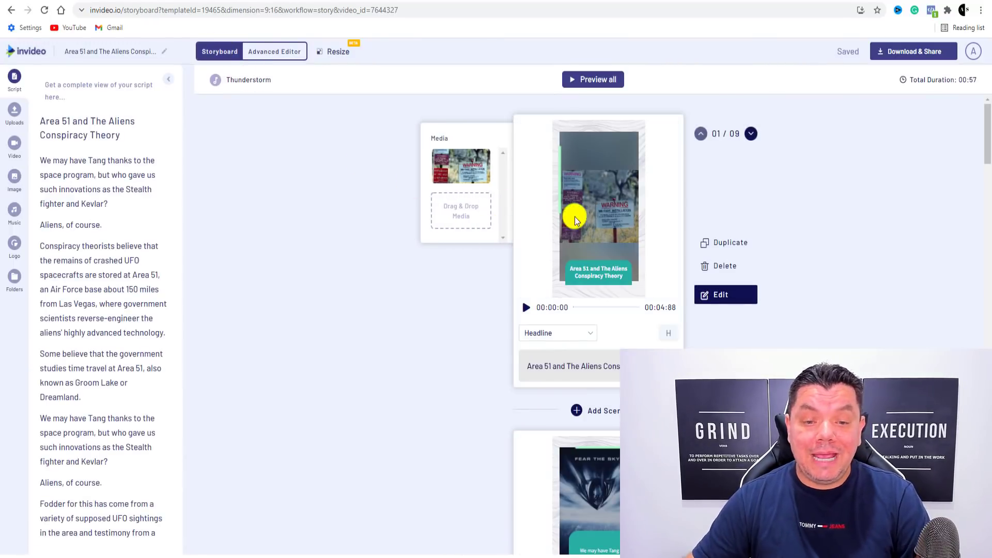
pyautogui.scroll(-10, 647, 261)
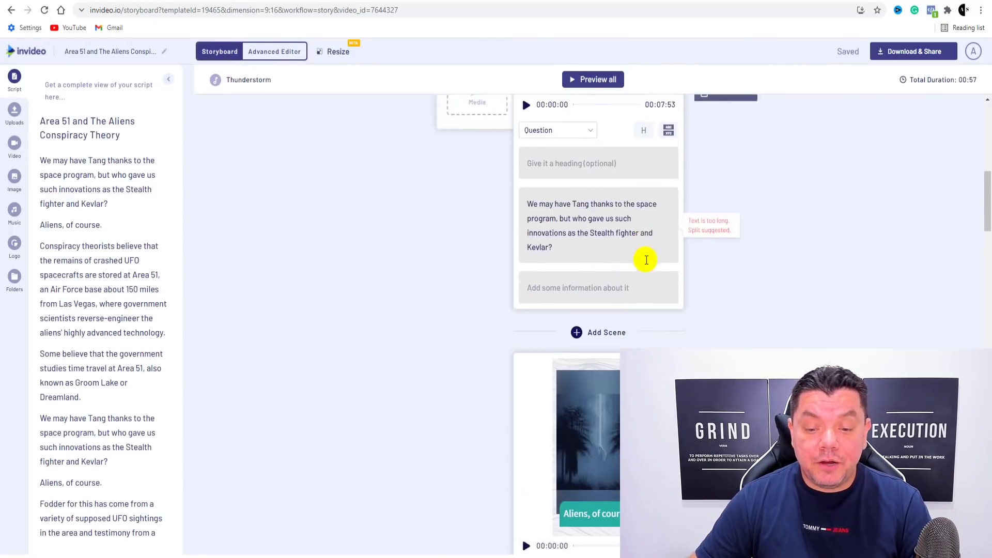
pyautogui.scroll(-15, 645, 260)
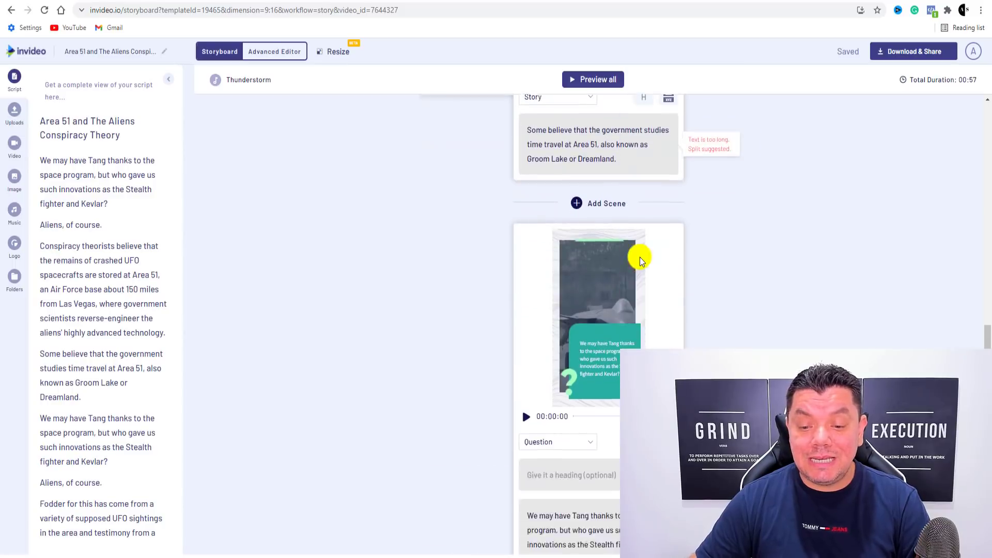
pyautogui.scroll(-7, 639, 257)
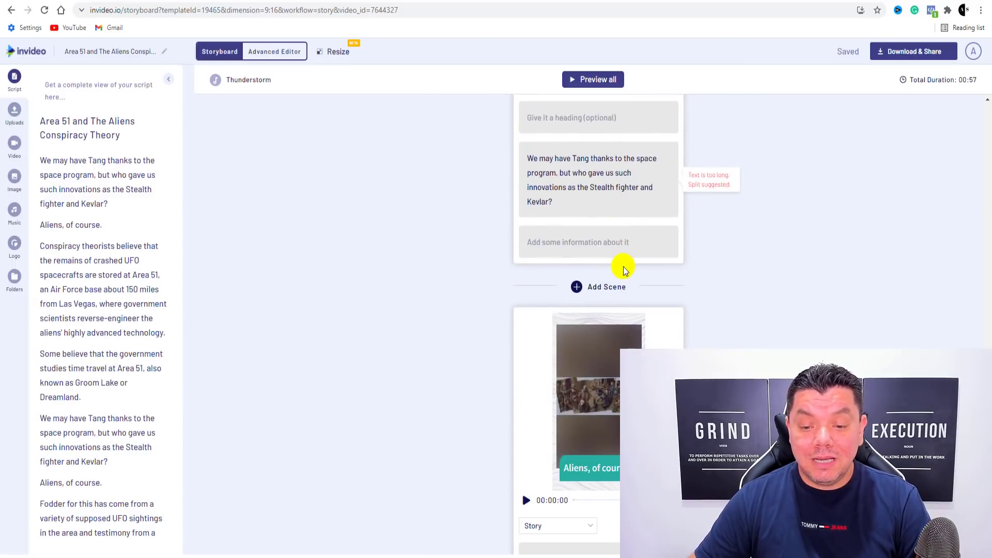
pyautogui.scroll(-5, 624, 270)
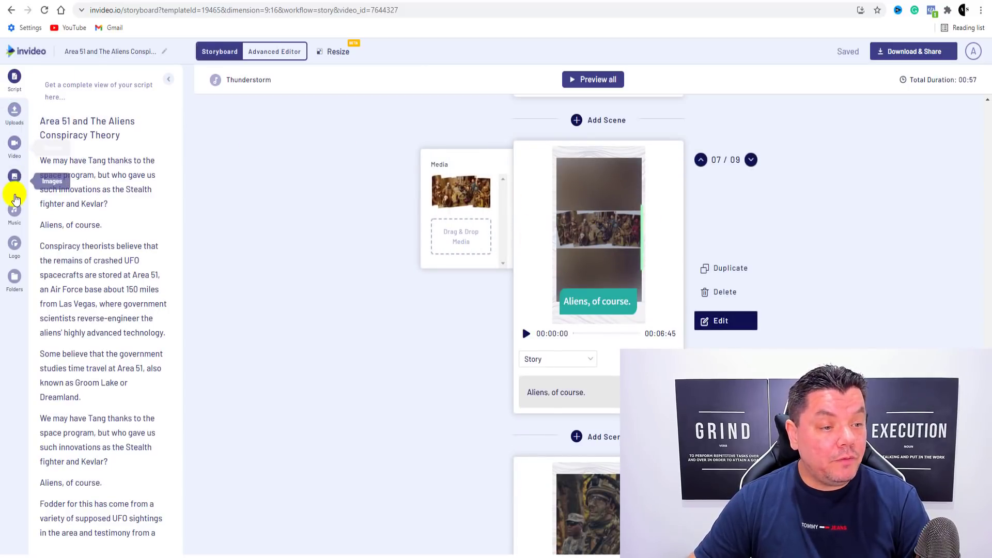
pyautogui.click(12, 179)
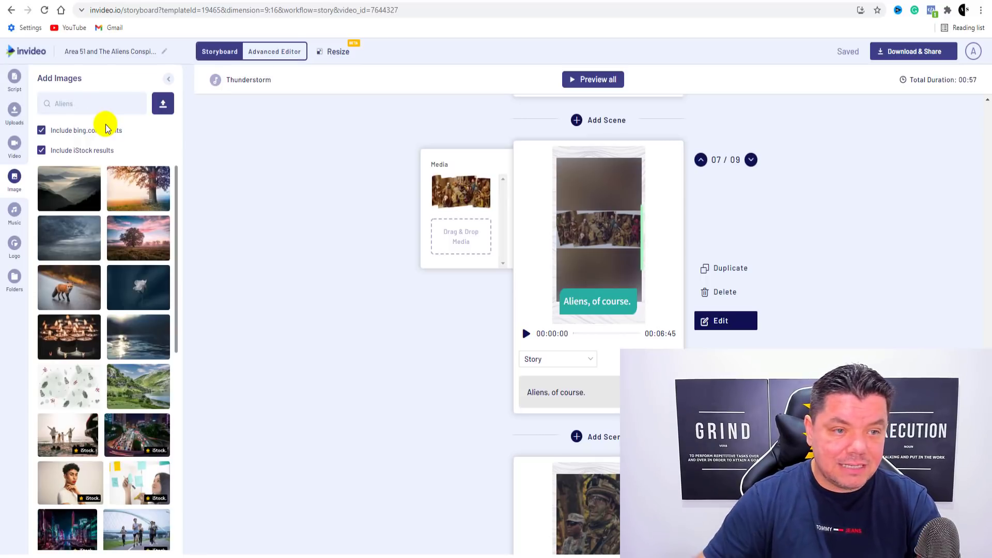
pyautogui.press('Return')
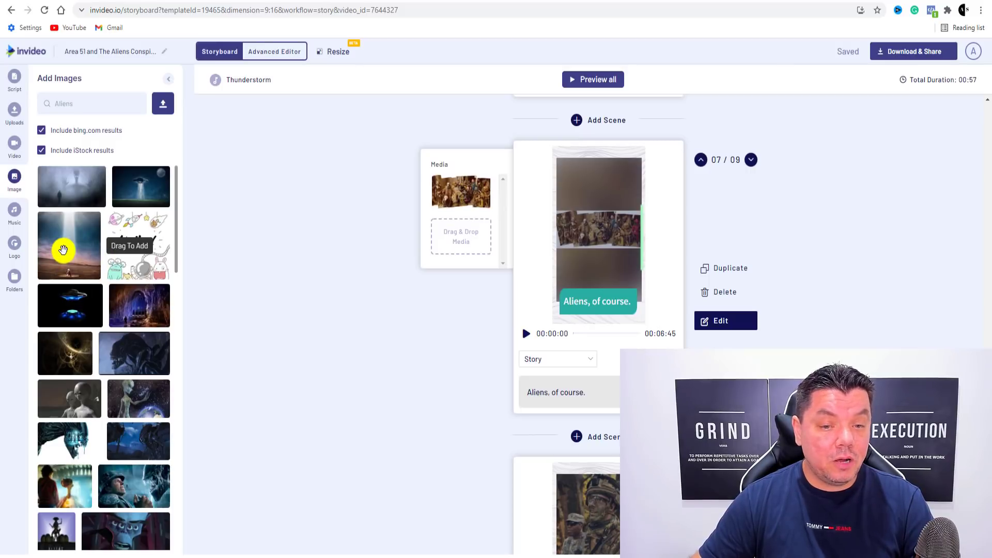
pyautogui.moveTo(72, 235); pyautogui.dragTo(462, 192)
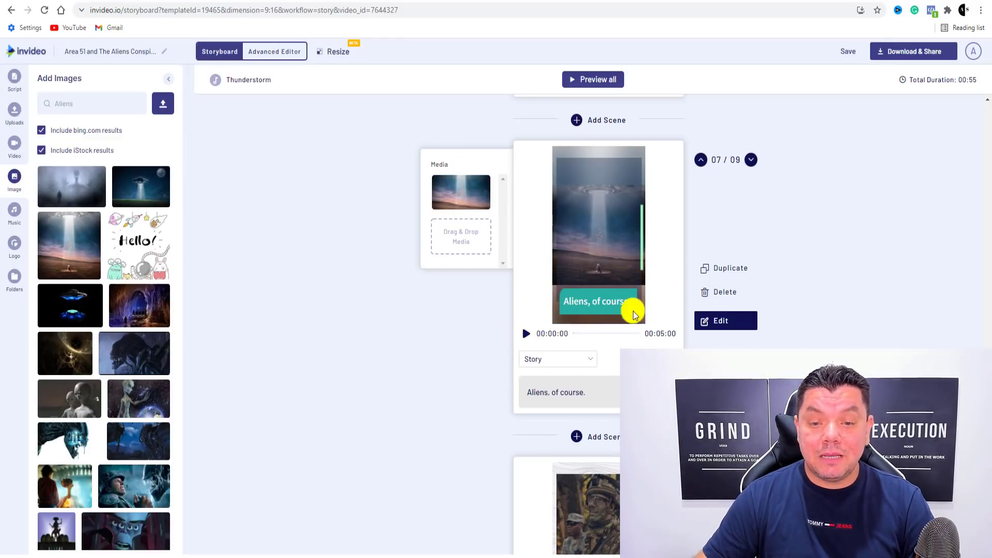
# Step: Browse the stock videos offered as replacement media for the scenes
pyautogui.scroll(-1, 634, 315)
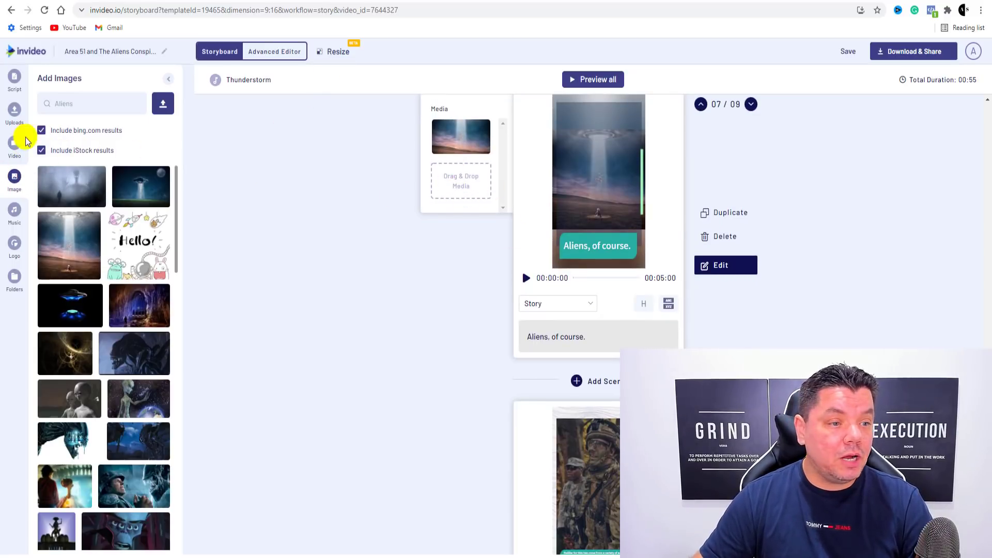
pyautogui.click(13, 146)
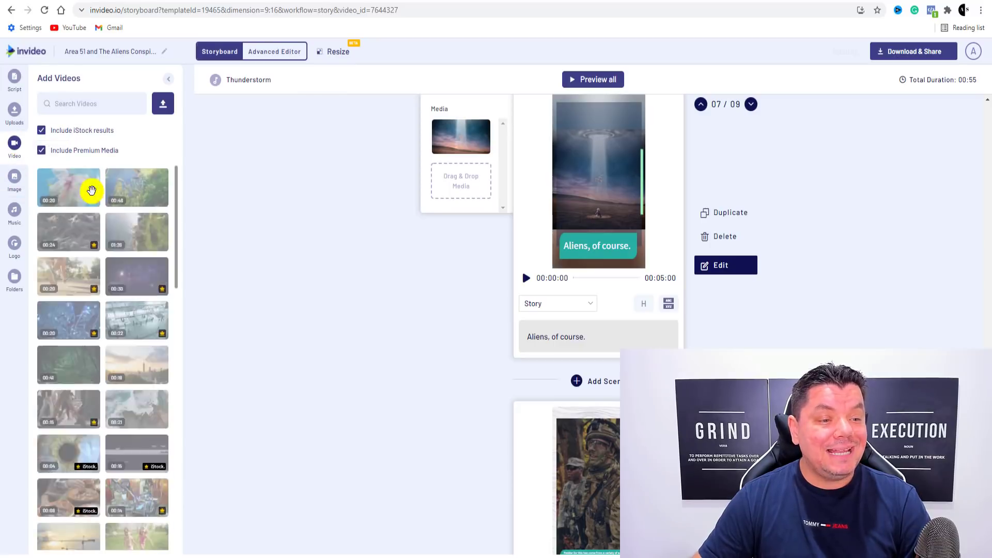
pyautogui.scroll(-2, 94, 267)
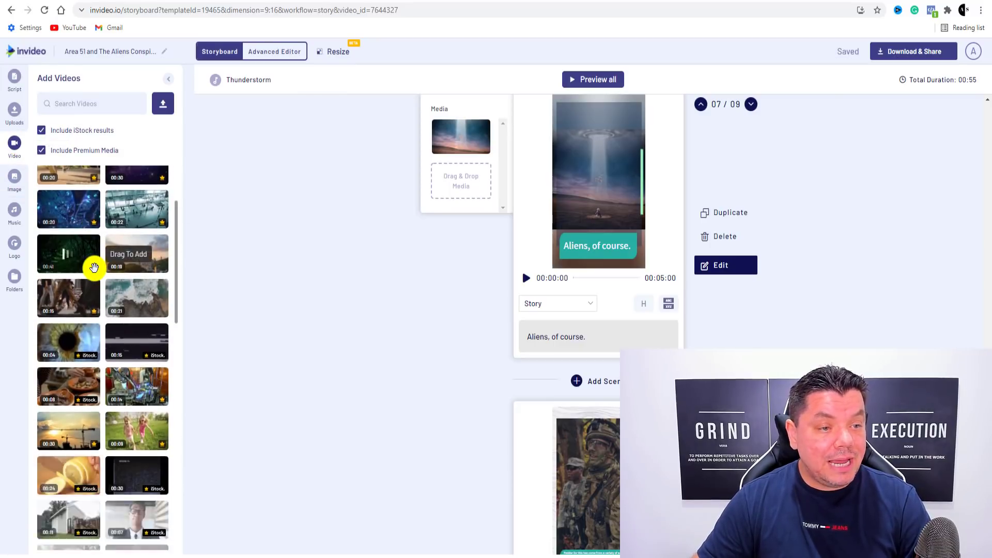
pyautogui.scroll(2, 94, 267)
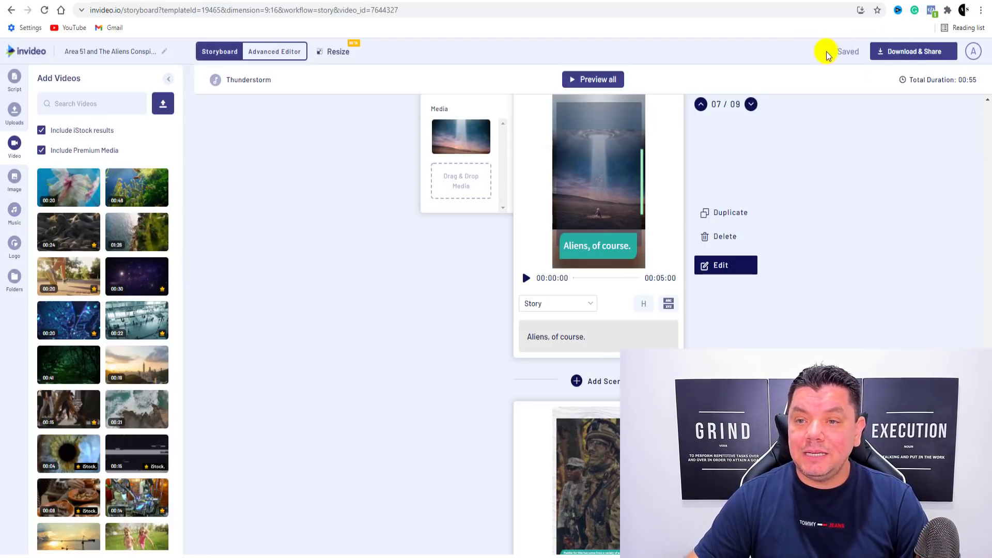
# Step: Export the finished video at the default 1080p resolution and bring up its download and sharing options on the projects page
pyautogui.click(908, 53)
pyautogui.click(923, 206)
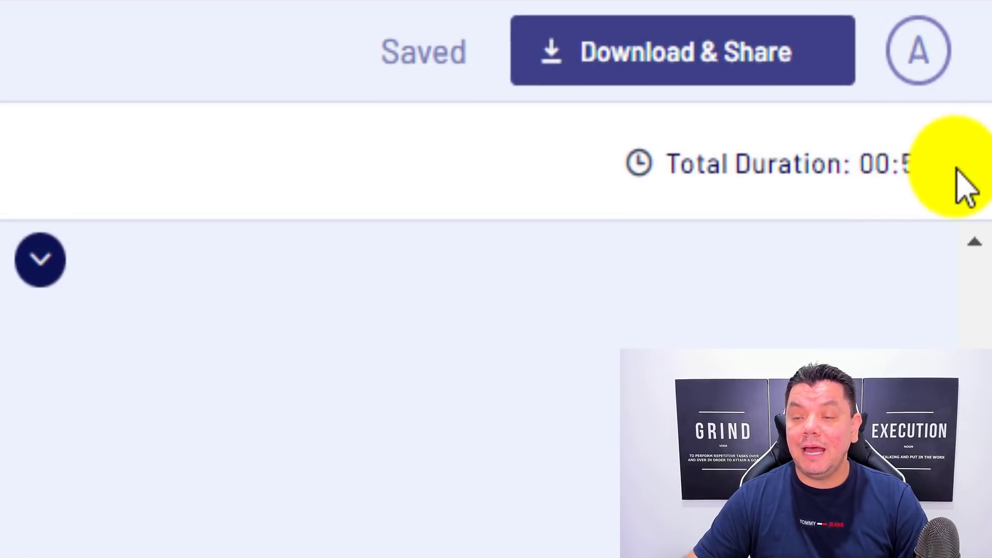
pyautogui.click(678, 61)
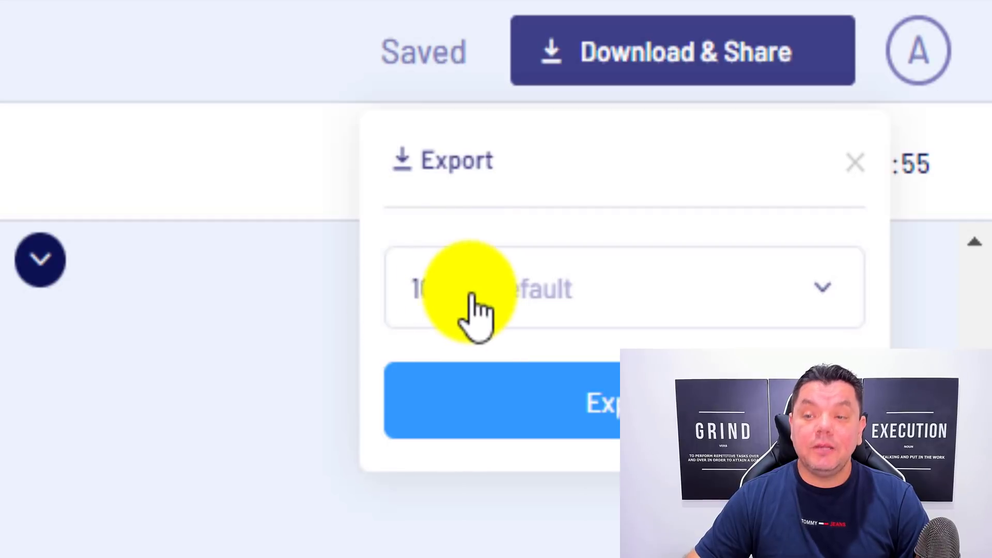
pyautogui.click(535, 317)
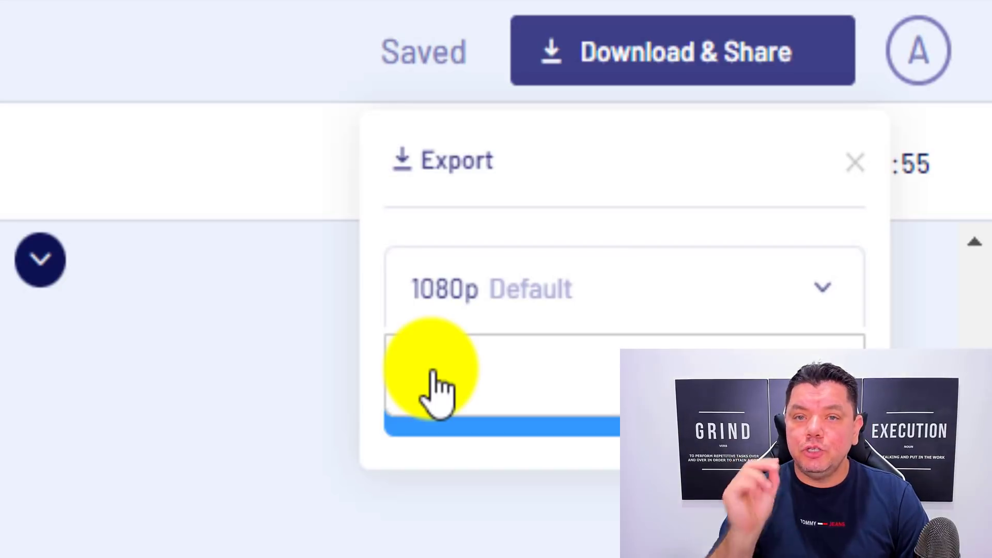
pyautogui.click(594, 310)
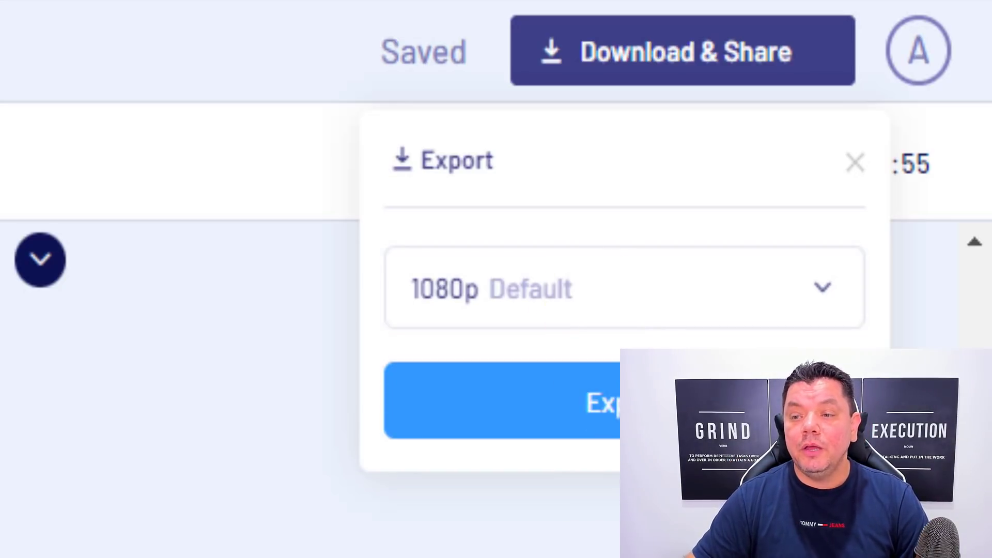
pyautogui.click(594, 397)
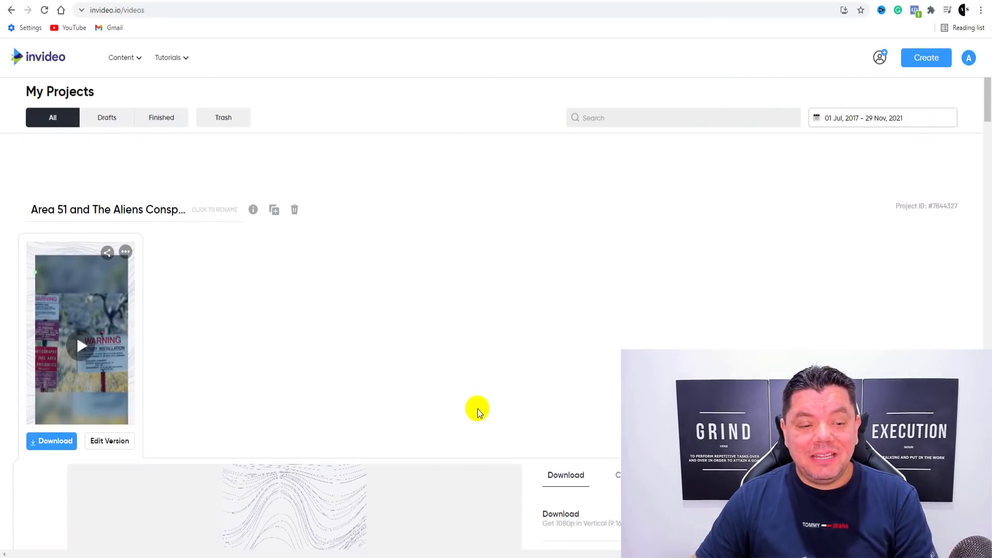
pyautogui.scroll(-5, 455, 403)
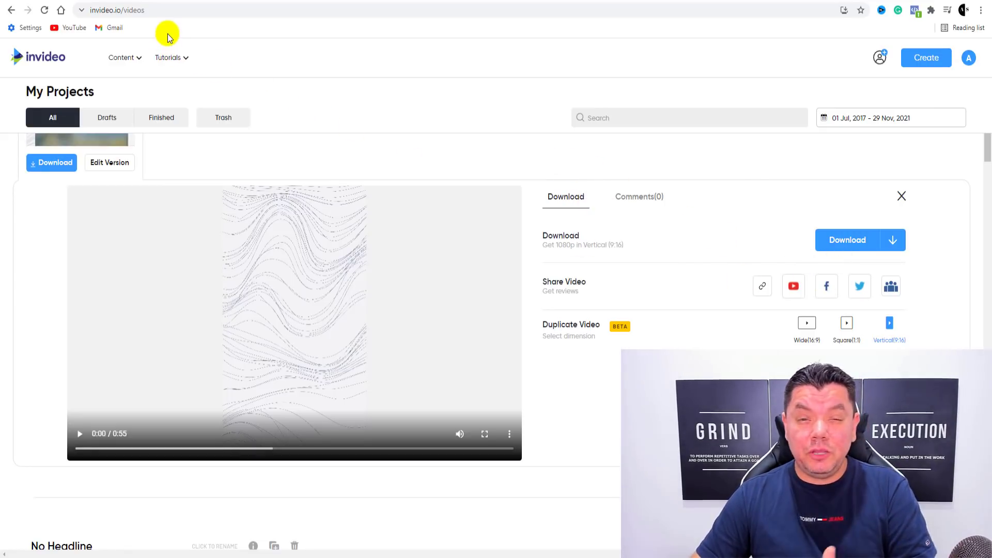
# Step: Switch to YouTube, look over the Shorts uploaded on the Jack Neel channel and view the one about the world's largest party
pyautogui.click(186, 1)
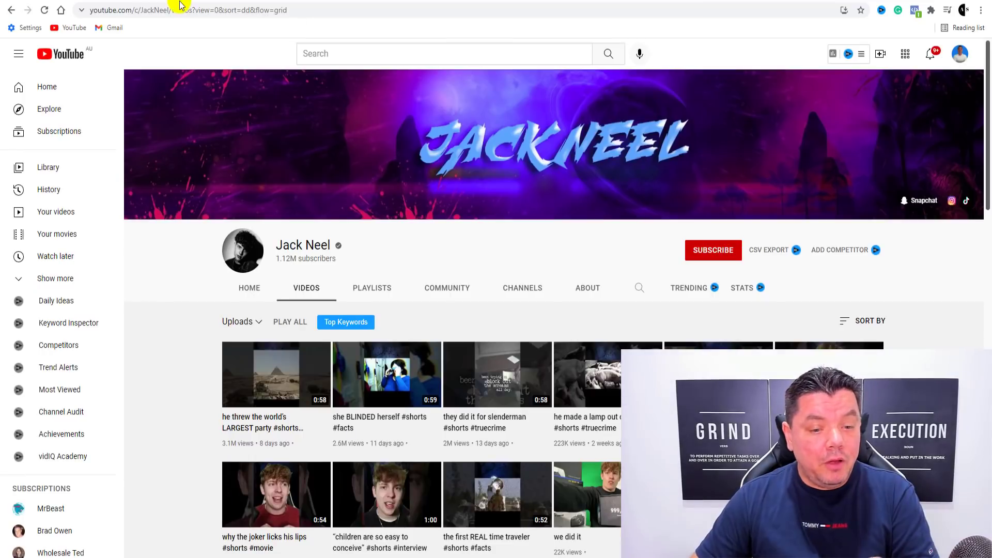
pyautogui.scroll(-1, 464, 337)
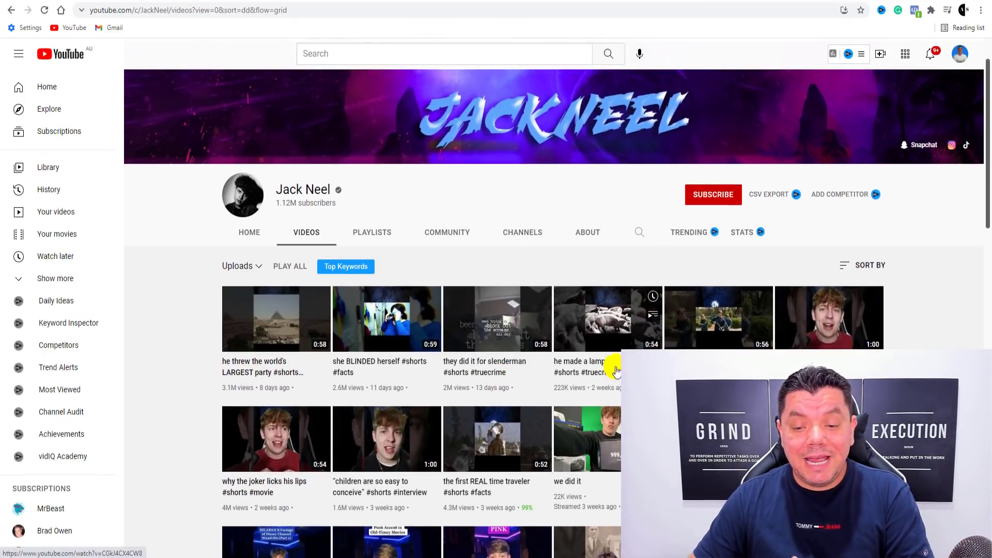
pyautogui.scroll(-2, 718, 317)
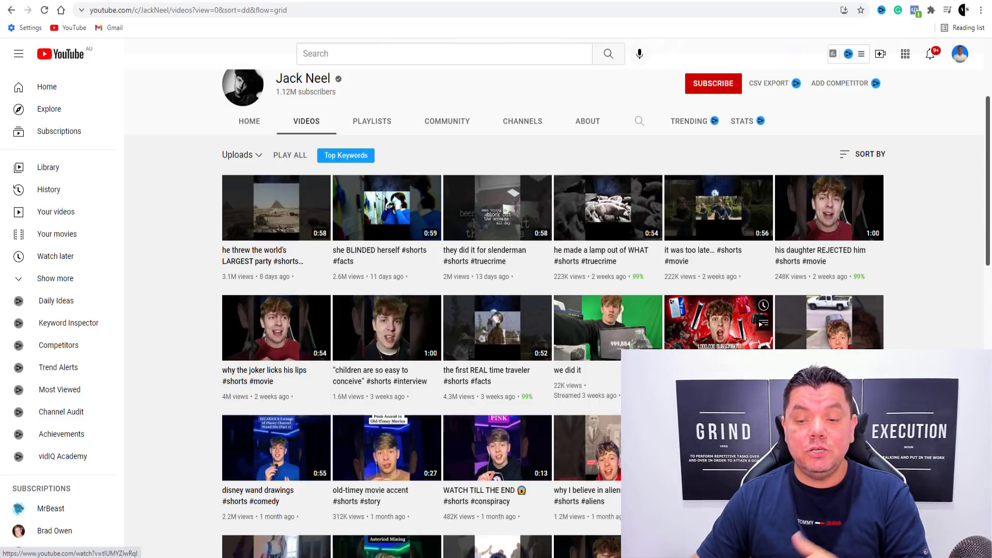
pyautogui.scroll(3, 718, 362)
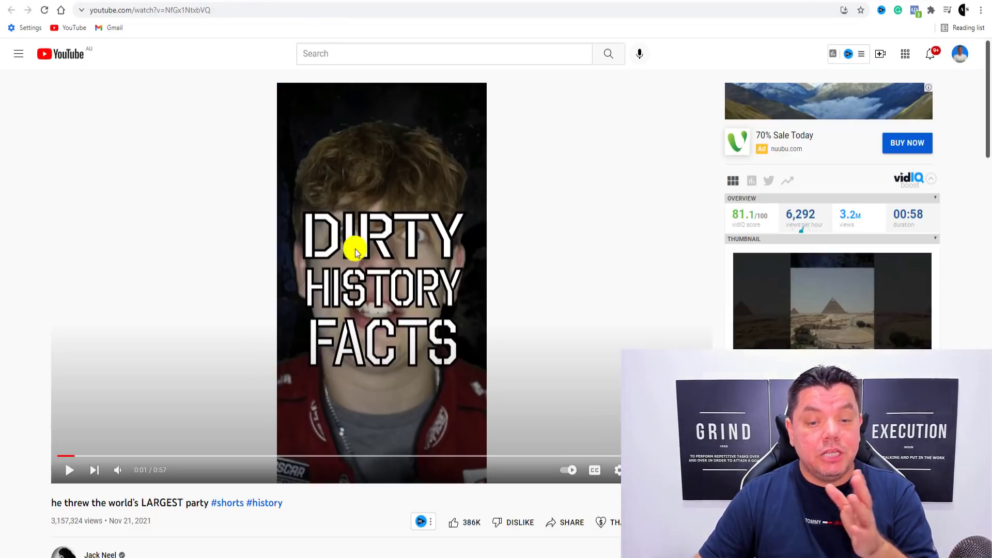
# Step: Examine the short's vidIQ statistics, optimization checklist, channel figures, channel tags and viewer comments
pyautogui.scroll(-3, 411, 352)
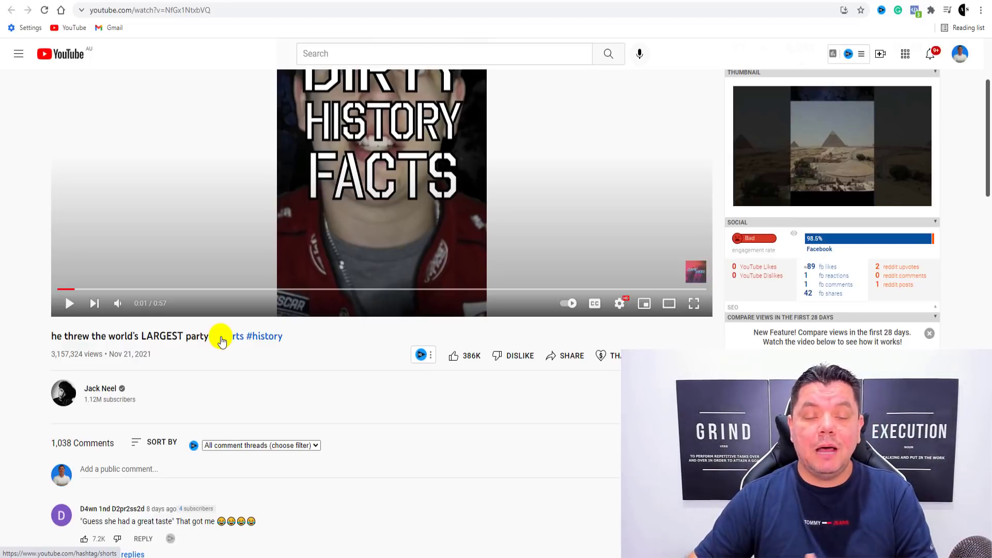
pyautogui.scroll(-10, 303, 354)
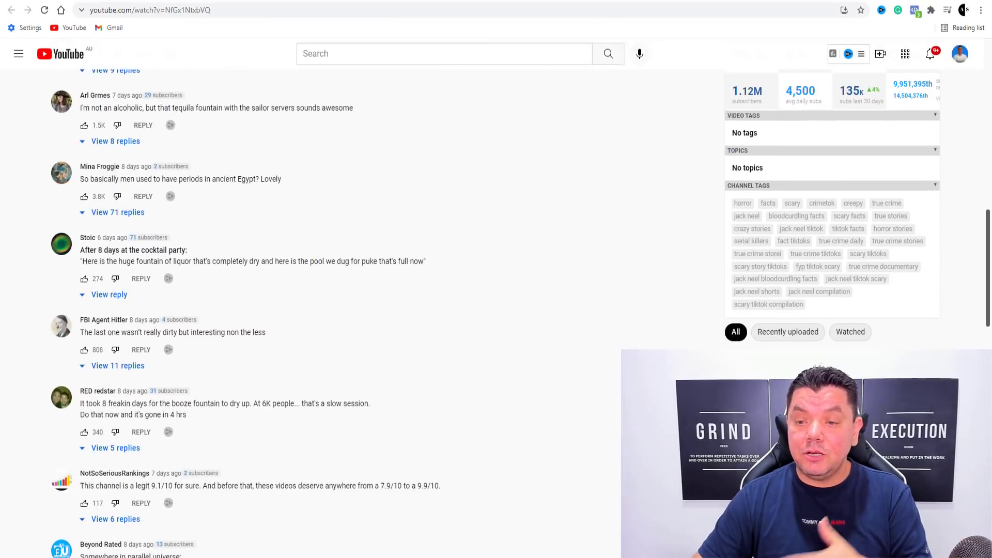
pyautogui.scroll(6, 302, 355)
pyautogui.scroll(7, 988, 150)
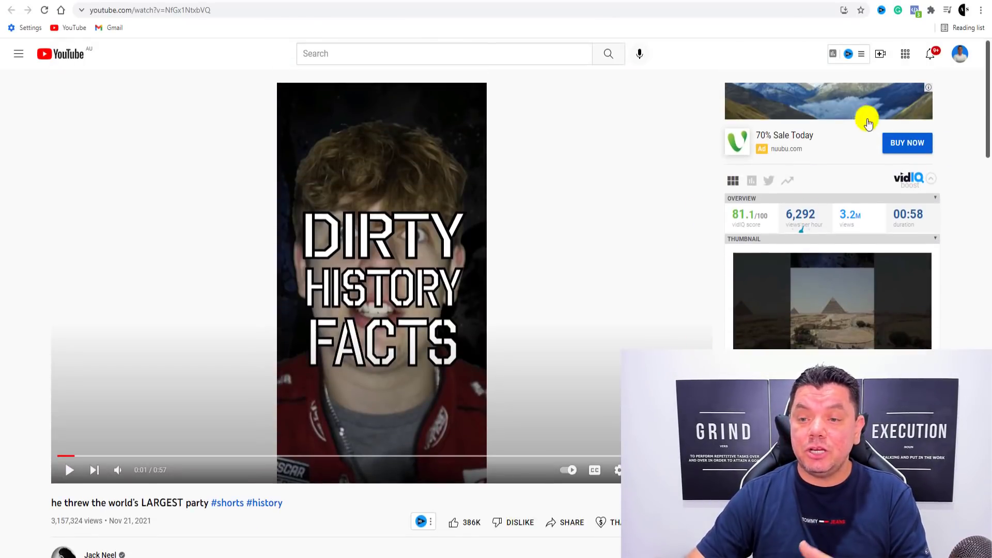
pyautogui.scroll(-8, 797, 88)
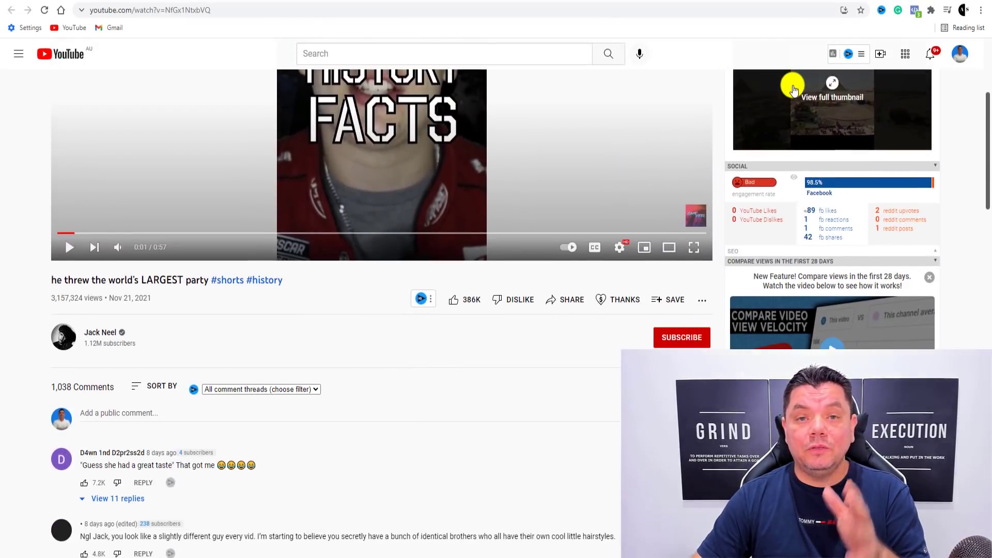
pyautogui.scroll(-1, 793, 91)
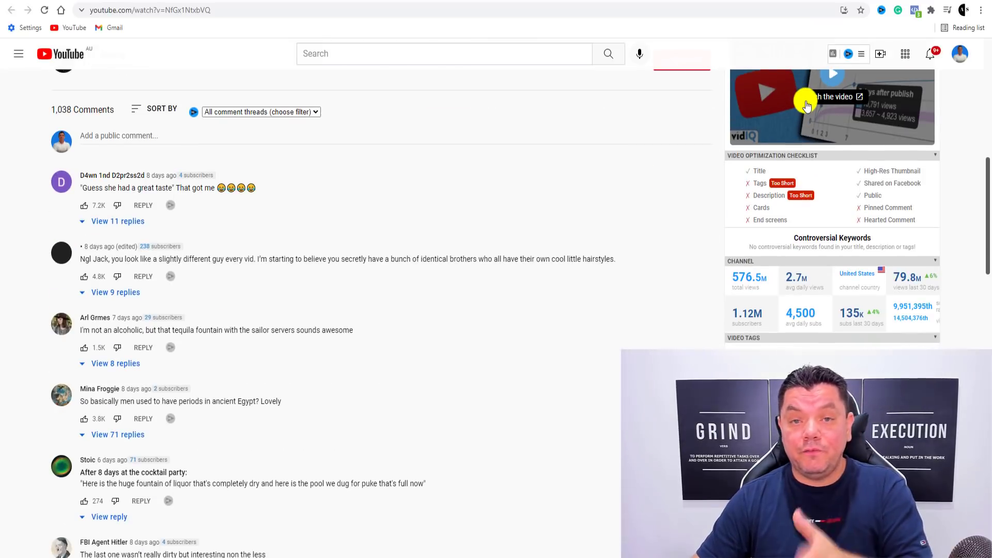
pyautogui.scroll(-1, 808, 132)
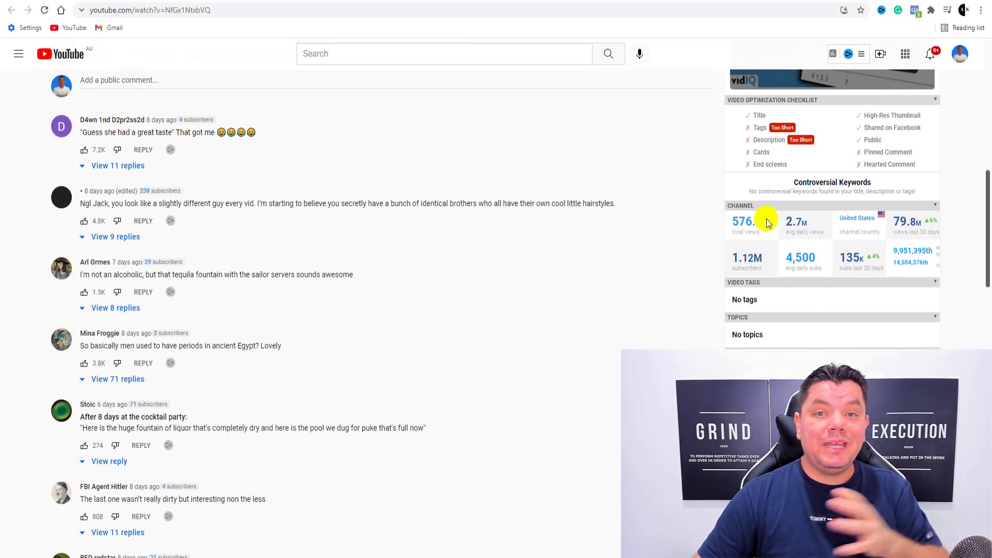
pyautogui.scroll(-2, 764, 221)
pyautogui.scroll(-3, 783, 240)
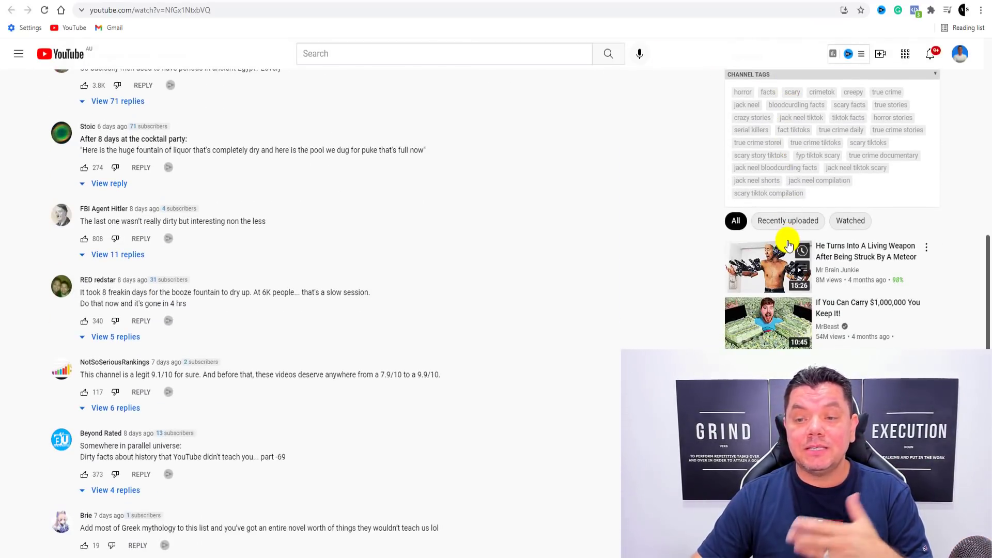
pyautogui.scroll(1, 989, 253)
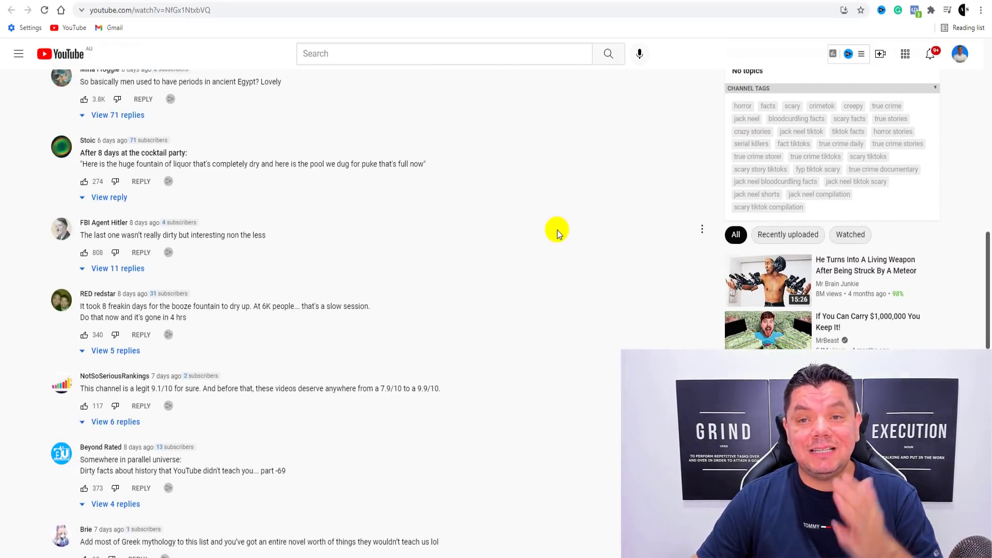
pyautogui.scroll(12, 571, 255)
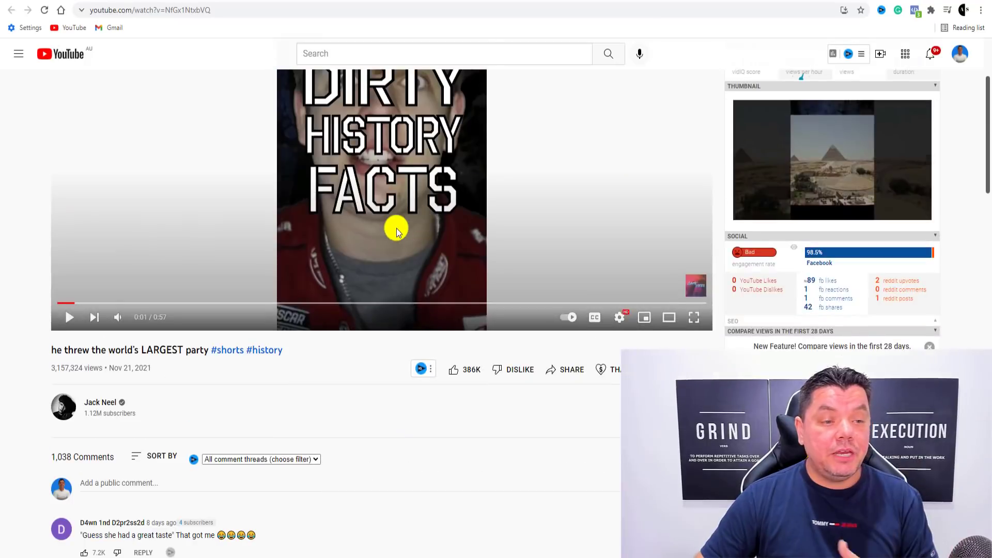
pyautogui.scroll(3, 394, 227)
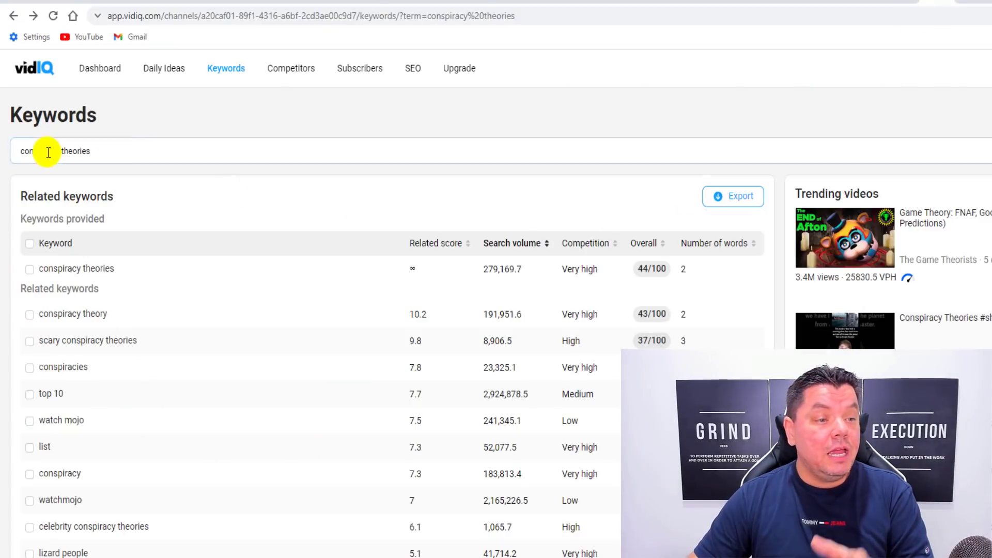
# Step: Review vidIQ's keyword results for conspiracy theories, and view the trending videos of the Jack Neel channel on YouTube
pyautogui.click(21, 153)
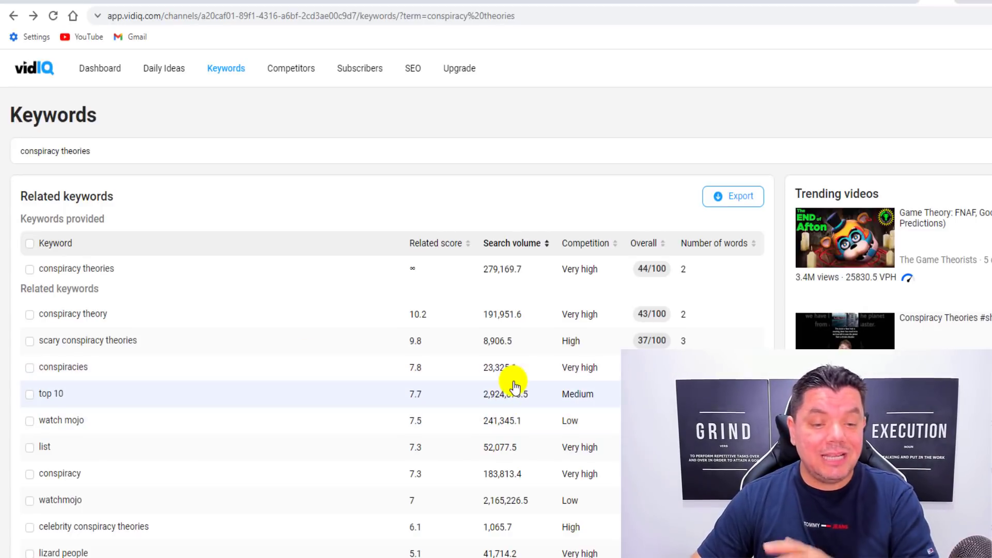
pyautogui.click(584, 160)
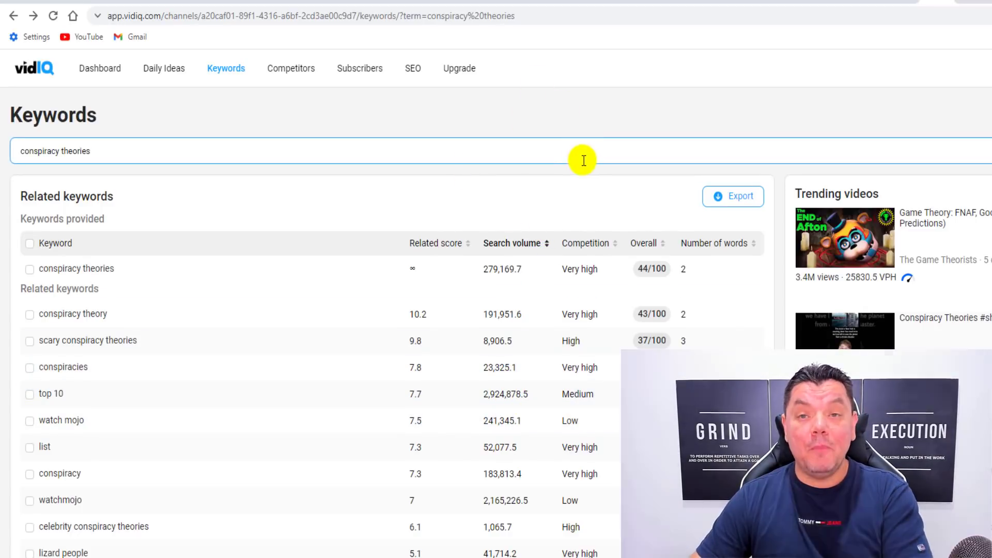
pyautogui.click(227, 2)
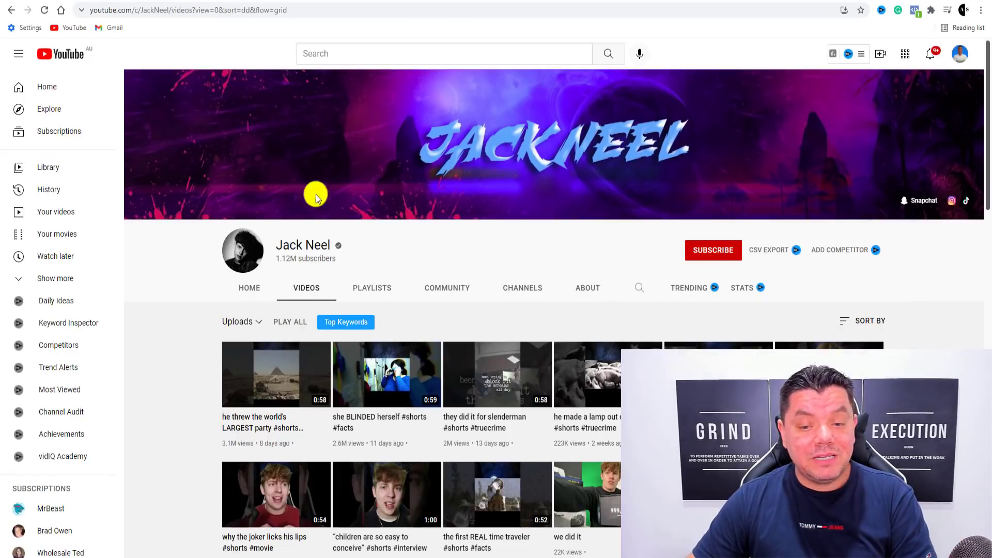
pyautogui.click(685, 289)
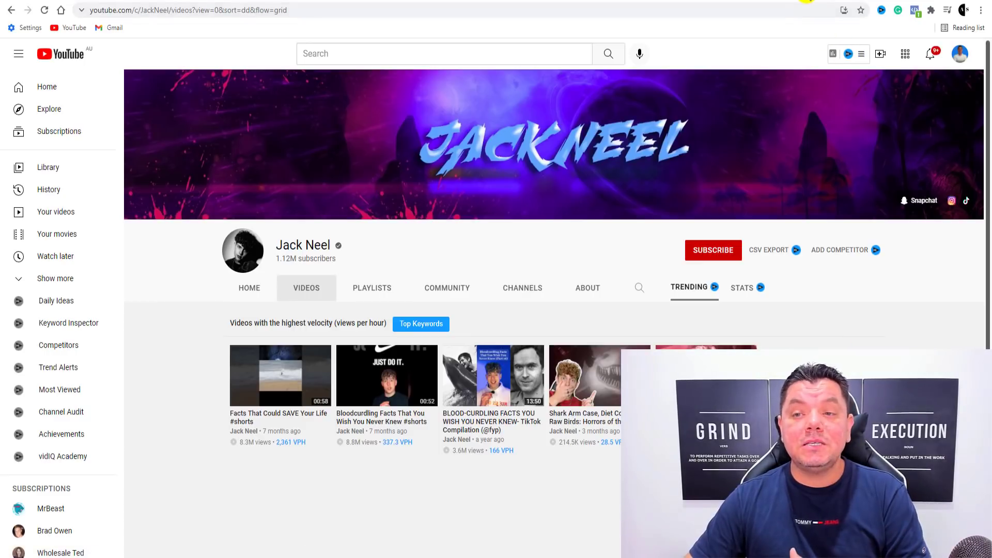
# Step: Check the Facebook groups found for Fun Facts, and copy the share link of the YouTube short about the world's largest party
pyautogui.click(810, 1)
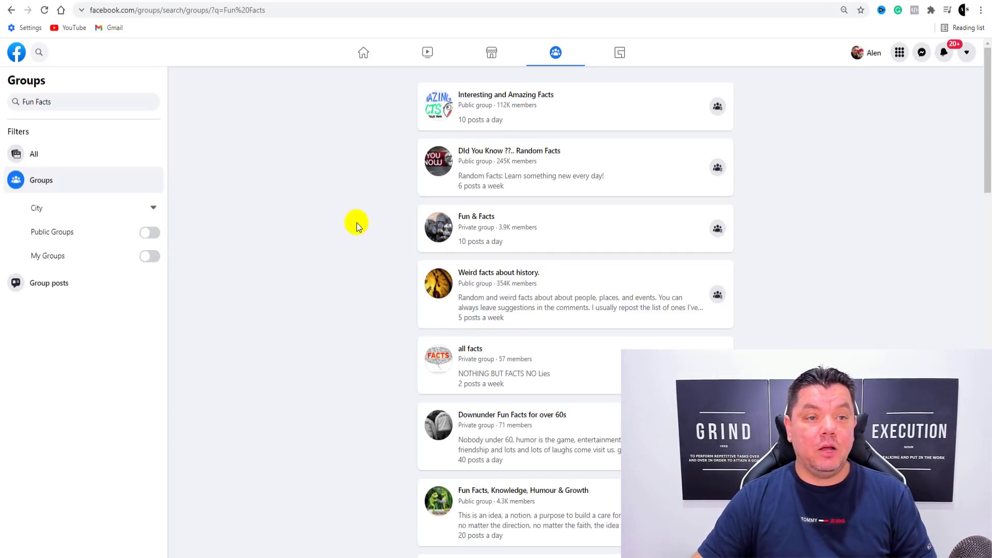
pyautogui.click(216, 1)
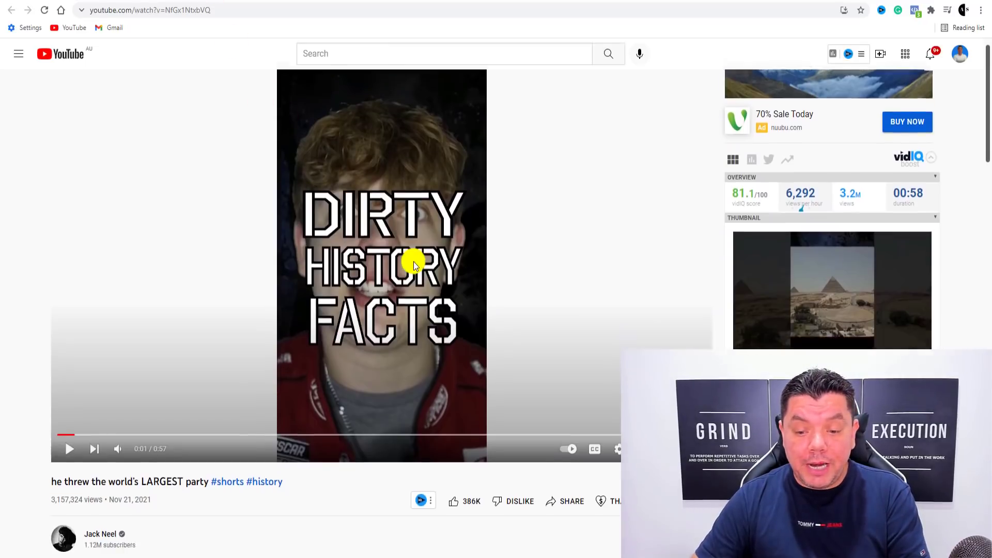
pyautogui.scroll(-3, 413, 262)
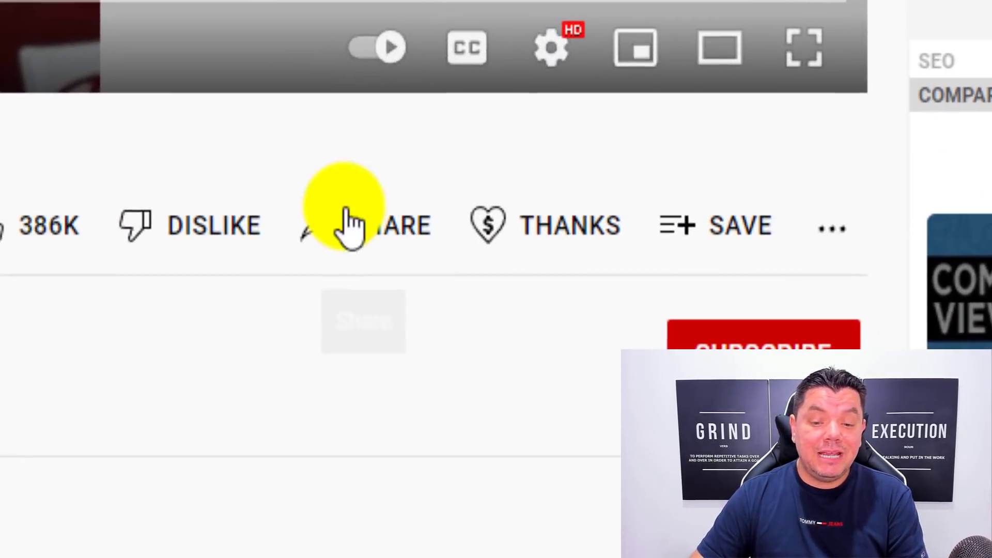
pyautogui.click(397, 243)
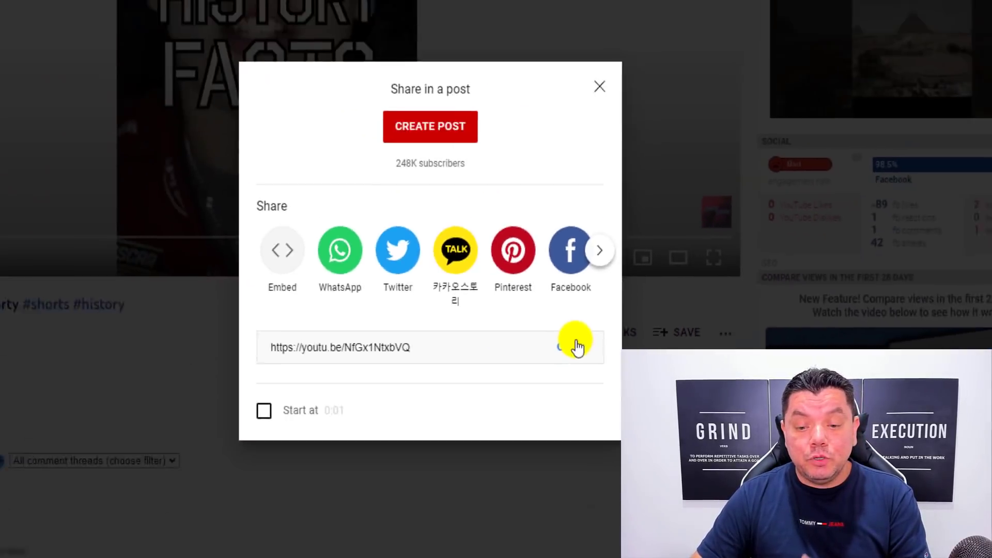
pyautogui.click(577, 347)
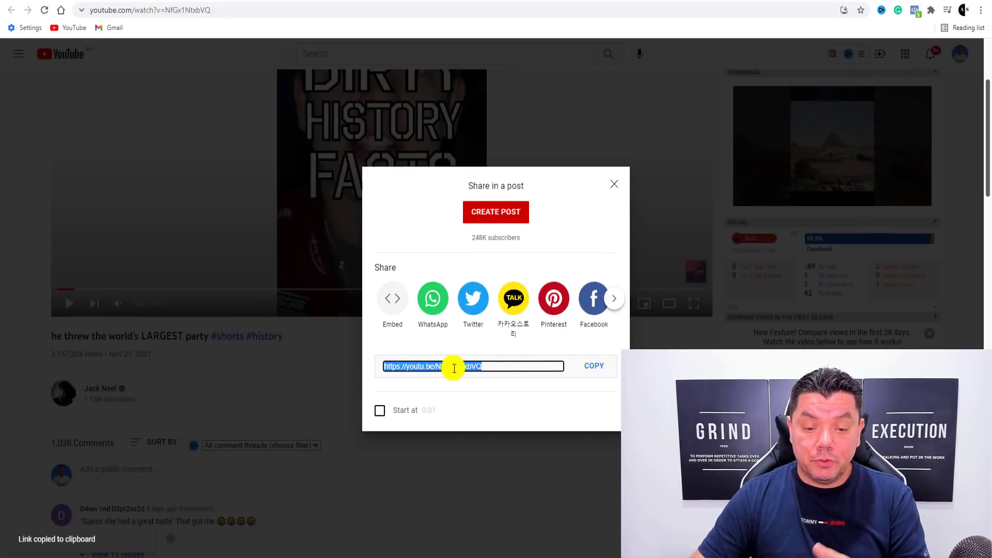
pyautogui.click(614, 184)
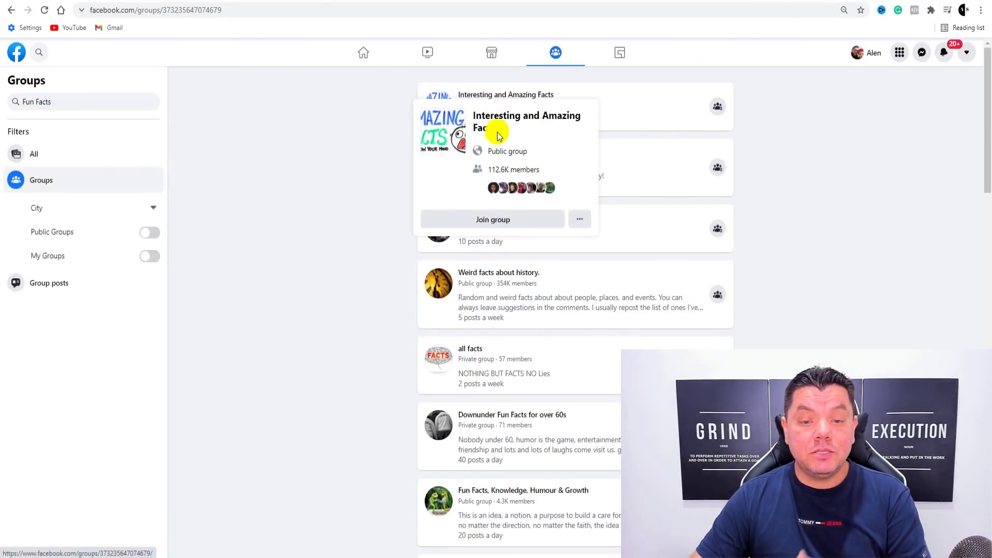
# Step: Open the Facebook group Interesting and Amazing Facts and look over its posts
pyautogui.click(495, 115)
pyautogui.scroll(-10, 381, 244)
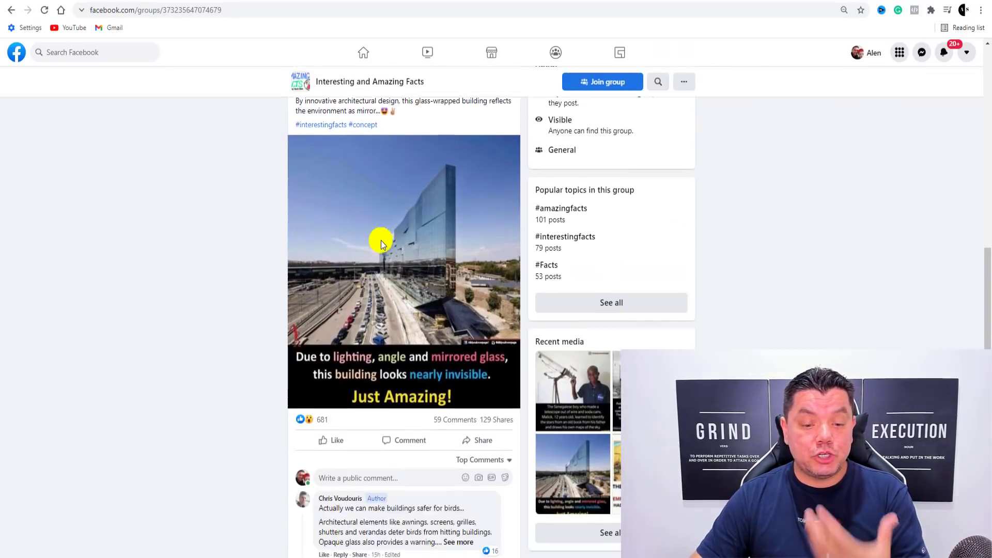
pyautogui.scroll(10, 386, 246)
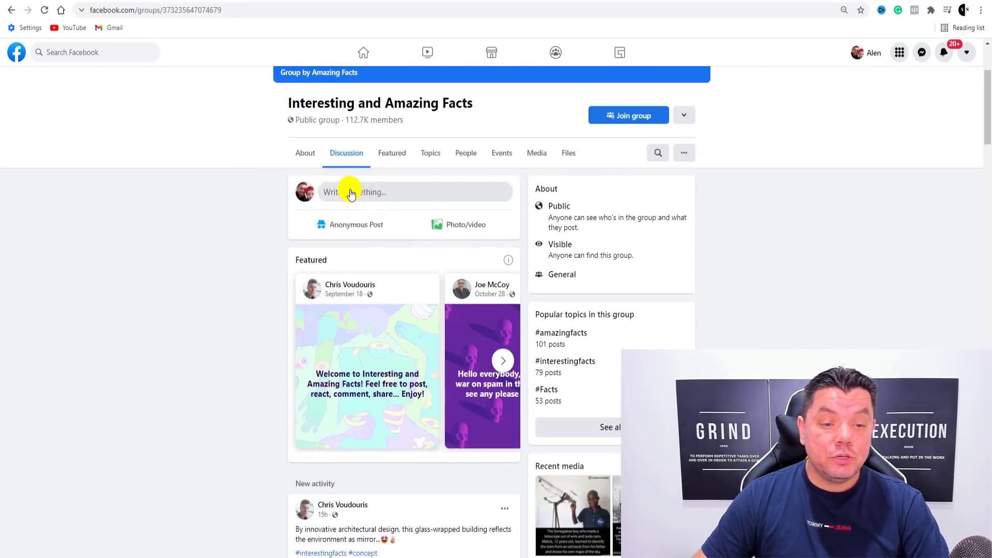
# Step: Draft a public post in the group with the copied YouTube link, and close the draft without publishing it
pyautogui.click(348, 192)
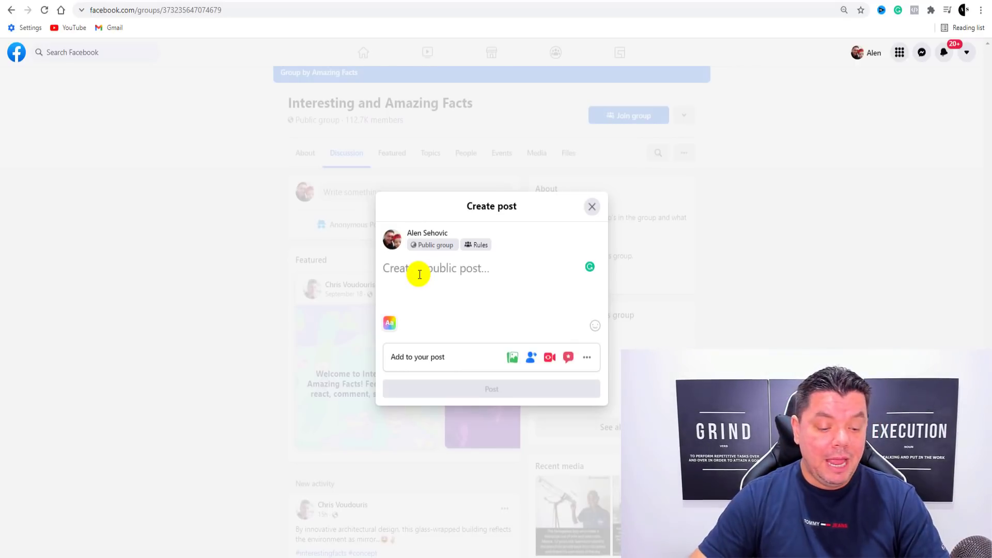
pyautogui.hotkey('ctrl', 'v')
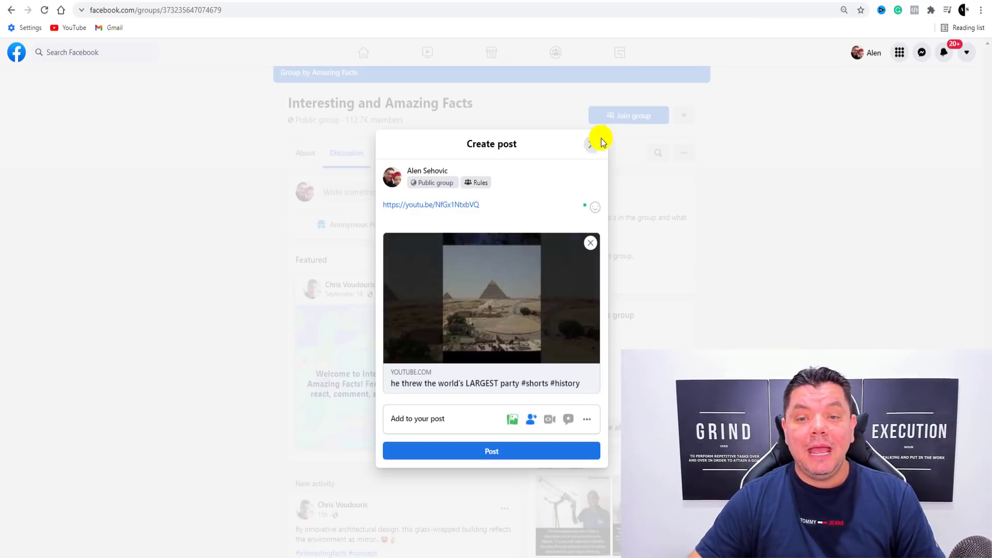
pyautogui.click(592, 147)
pyautogui.scroll(-8, 567, 246)
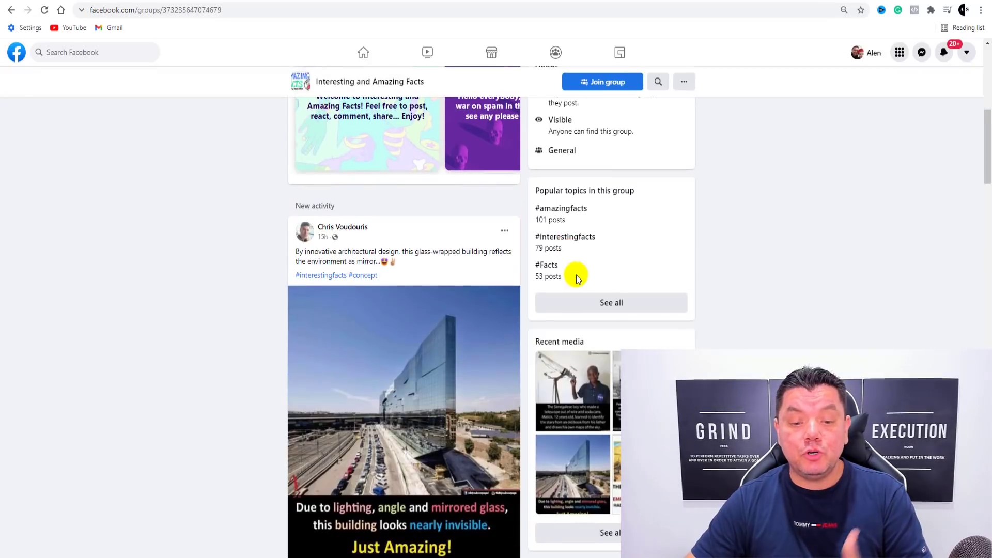
# Step: Browse further down the posts in the Interesting and Amazing Facts group, checking the engagement on its fact images
pyautogui.scroll(-20, 411, 288)
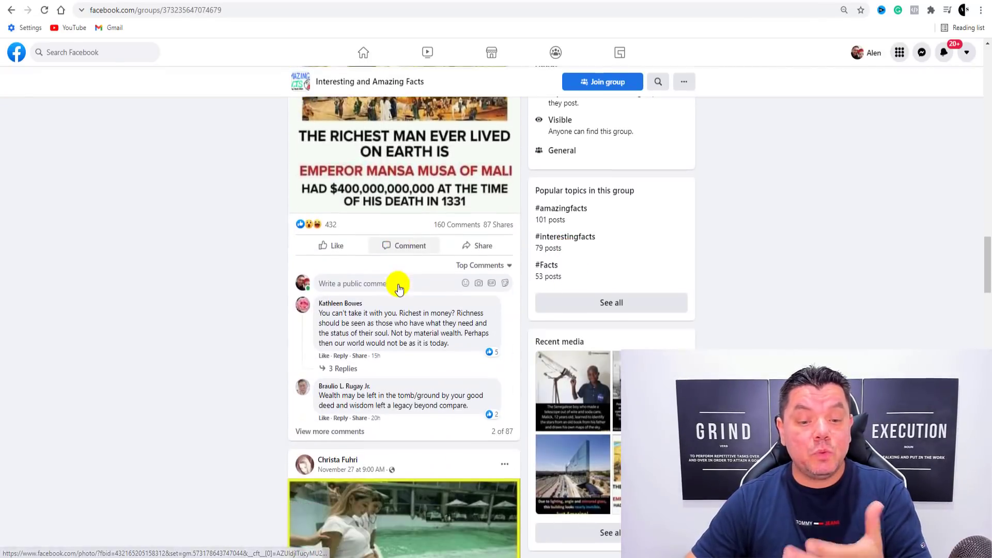
pyautogui.scroll(-16, 398, 288)
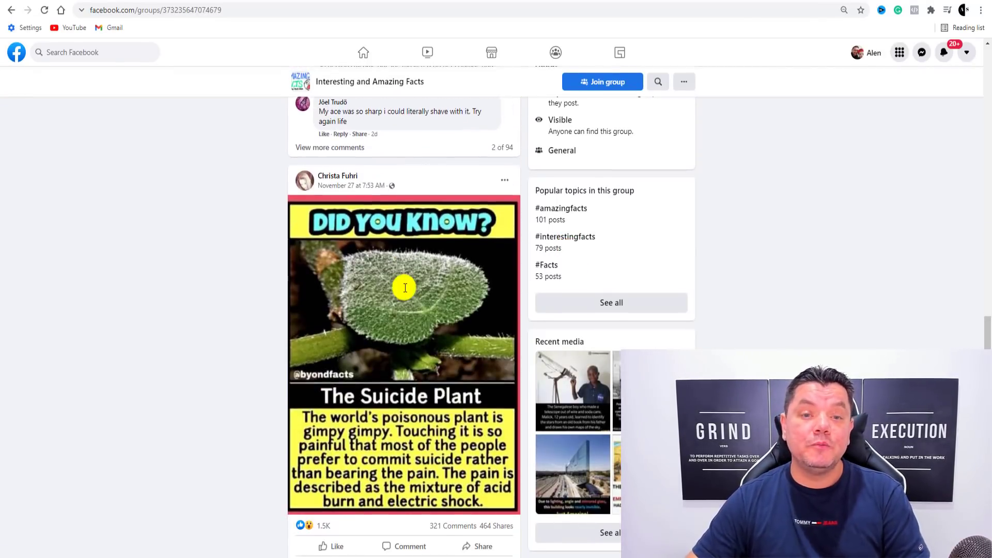
pyautogui.scroll(-8, 399, 286)
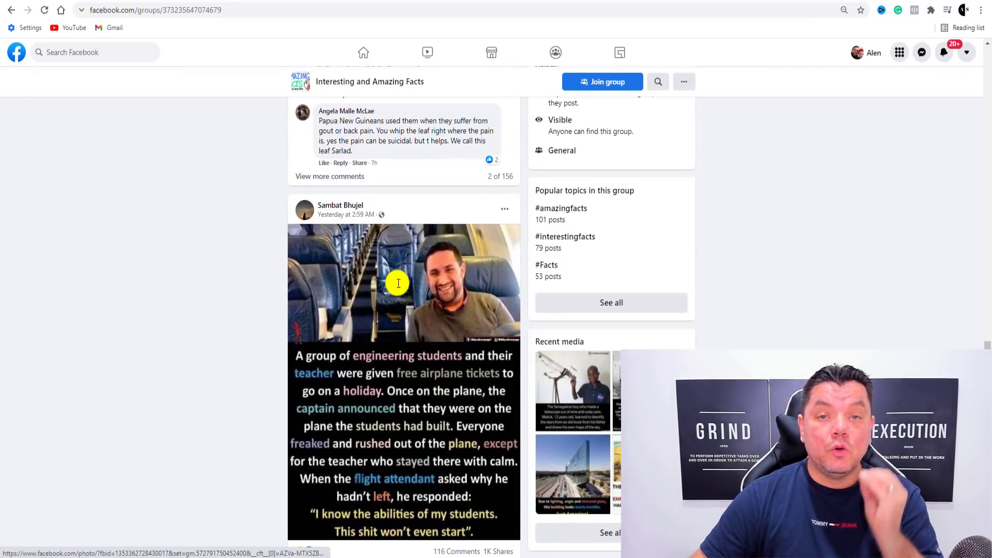
pyautogui.scroll(-4, 398, 283)
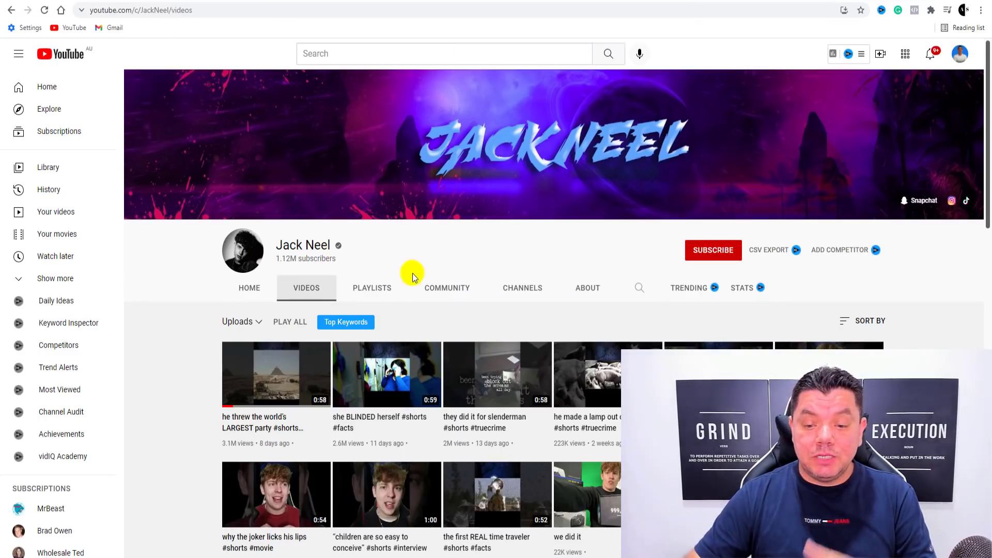
# Step: Switch to the Jack Neel channel on YouTube and examine the topics and view counts of its uploaded Shorts
pyautogui.scroll(-5, 412, 278)
pyautogui.scroll(2, 395, 214)
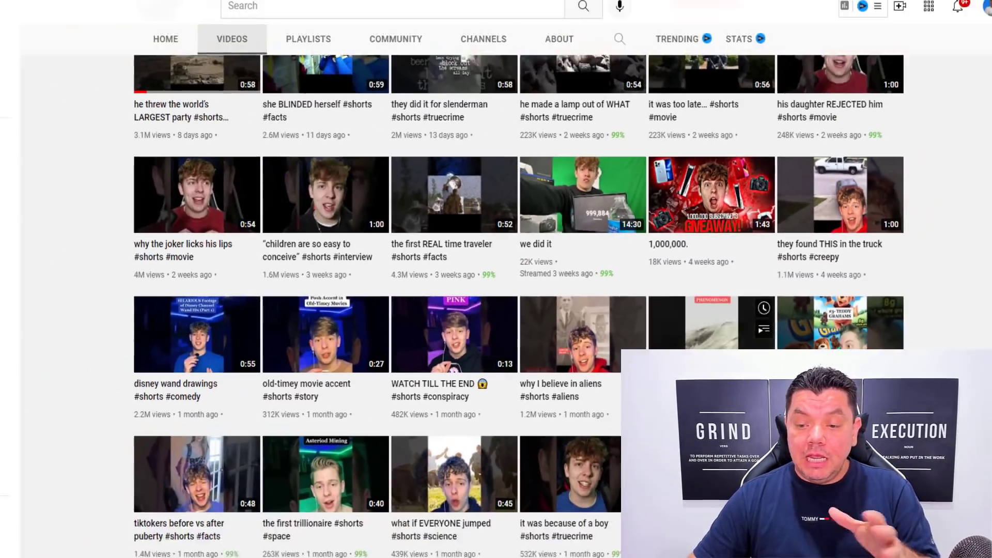
pyautogui.scroll(-2, 445, 381)
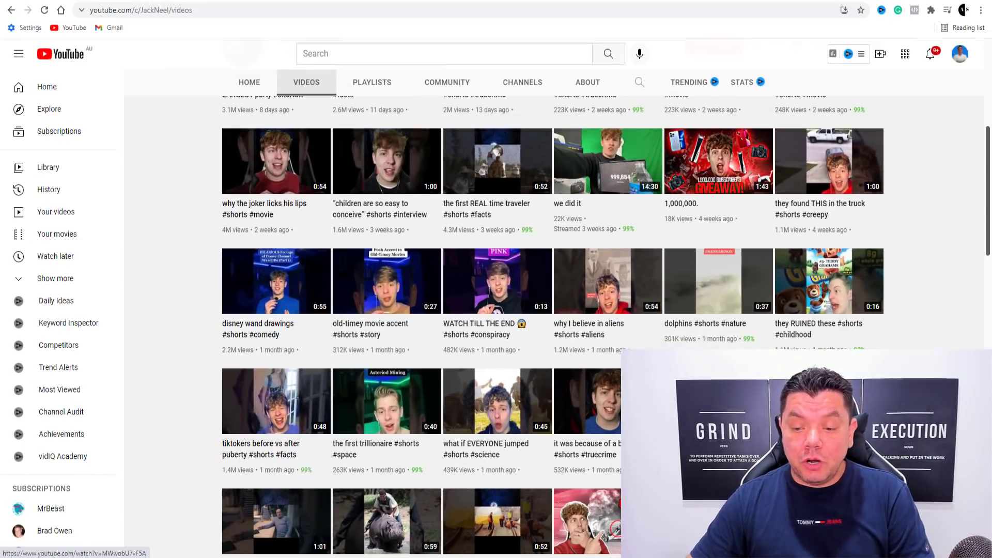
pyautogui.scroll(-3, 446, 381)
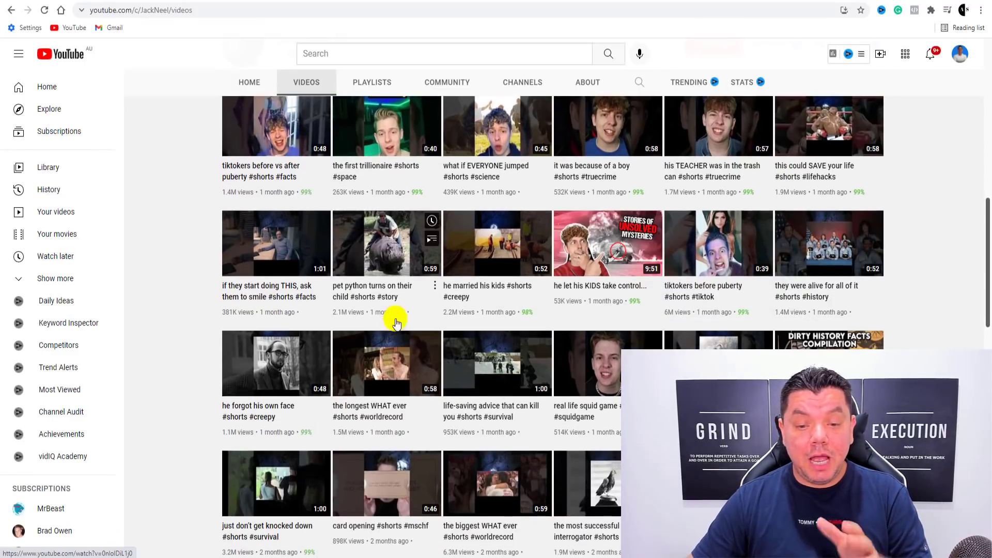
pyautogui.scroll(-2, 615, 311)
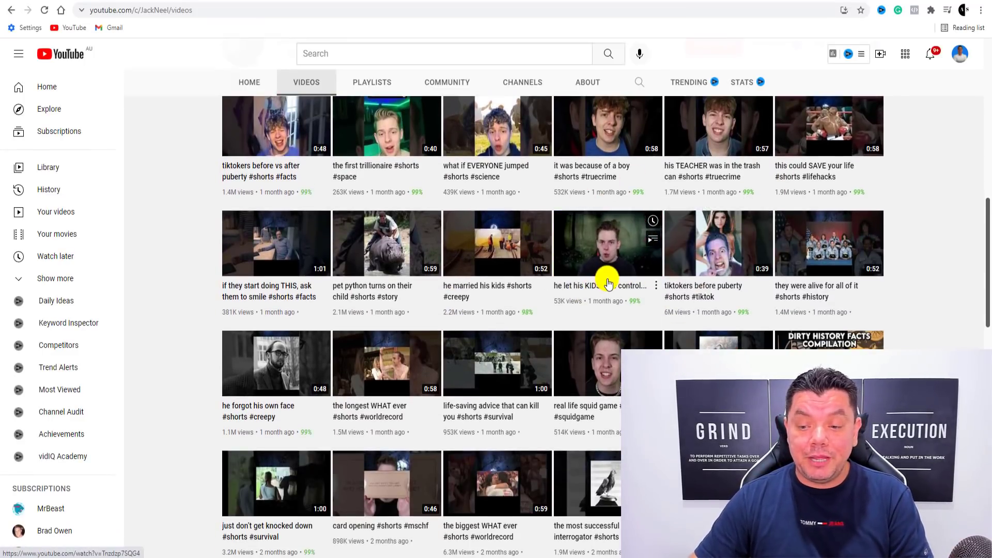
pyautogui.scroll(-1, 610, 282)
pyautogui.scroll(-2, 862, 250)
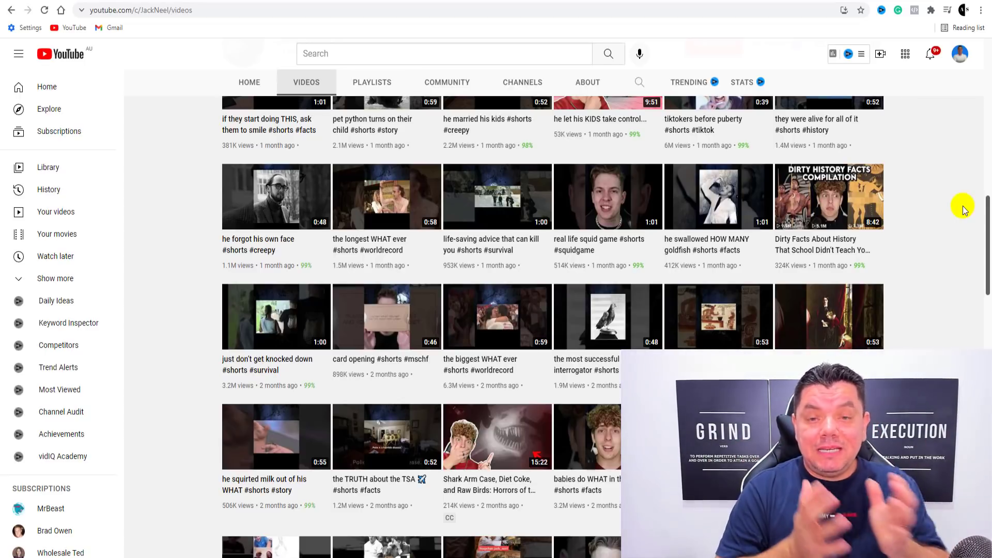
pyautogui.scroll(-7, 455, 300)
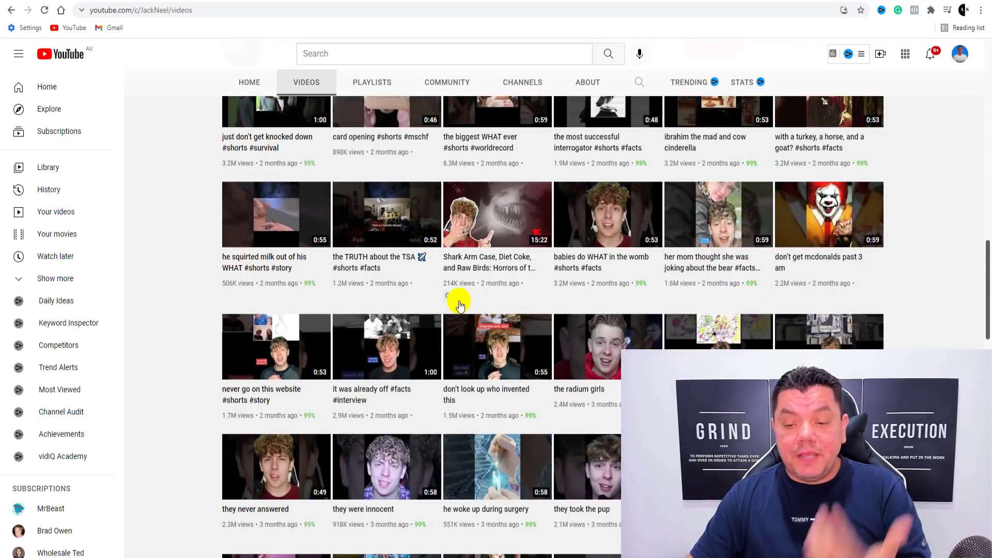
pyautogui.scroll(-3, 456, 305)
pyautogui.scroll(-2, 457, 305)
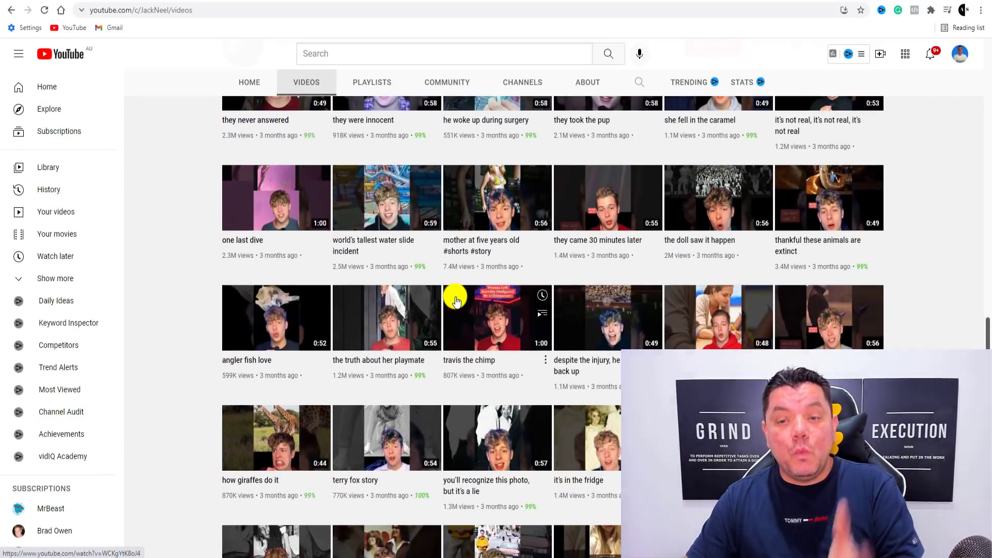
pyautogui.scroll(-9, 455, 300)
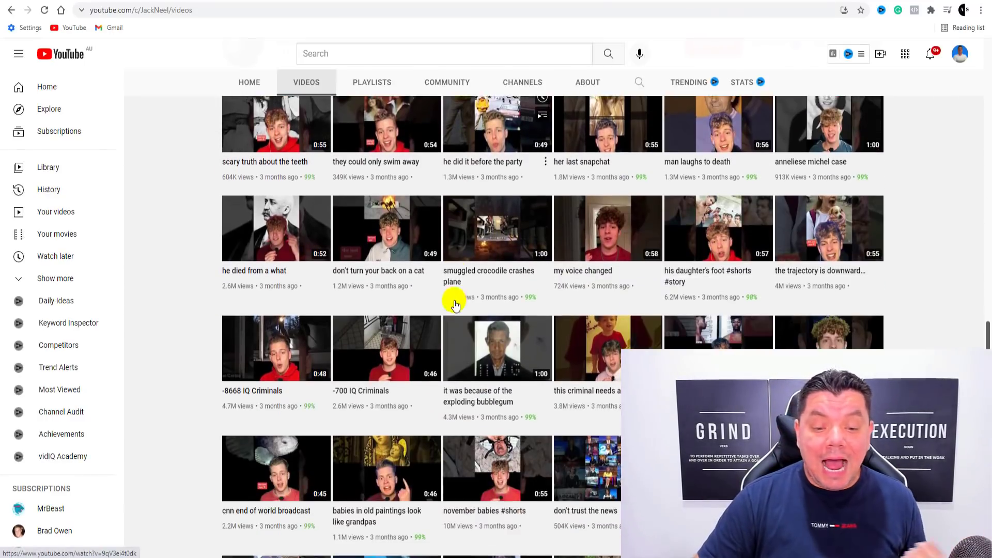
pyautogui.scroll(1, 449, 297)
pyautogui.scroll(-5, 460, 237)
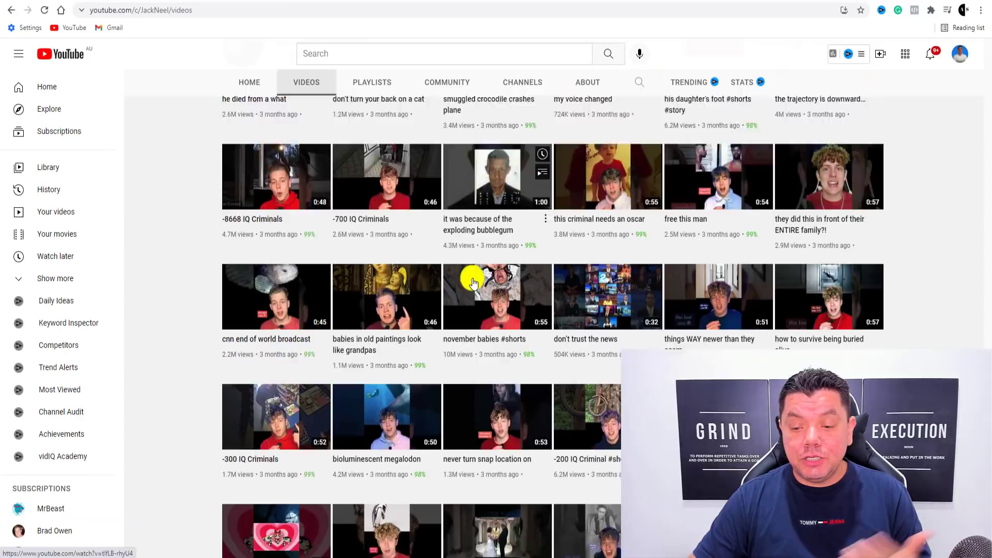
pyautogui.scroll(-3, 485, 265)
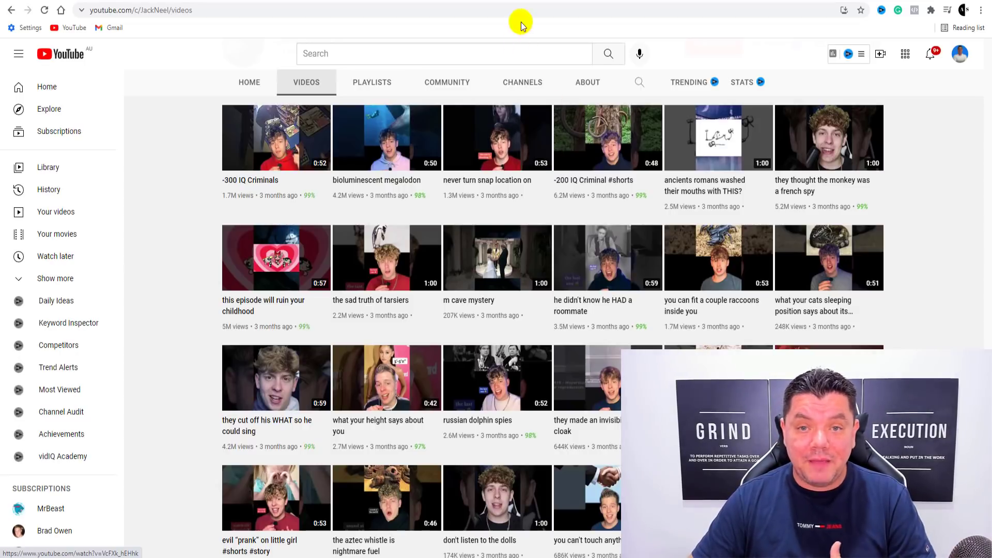
# Step: Switch to the InVideo home page and look over its pre-made templates, tutorials and December event templates
pyautogui.click(512, 0)
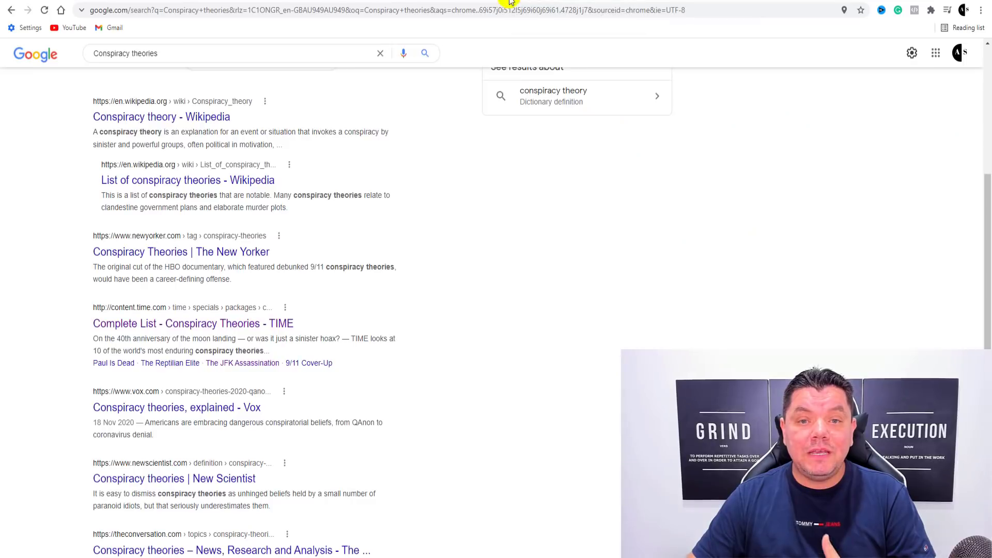
pyautogui.click(496, 2)
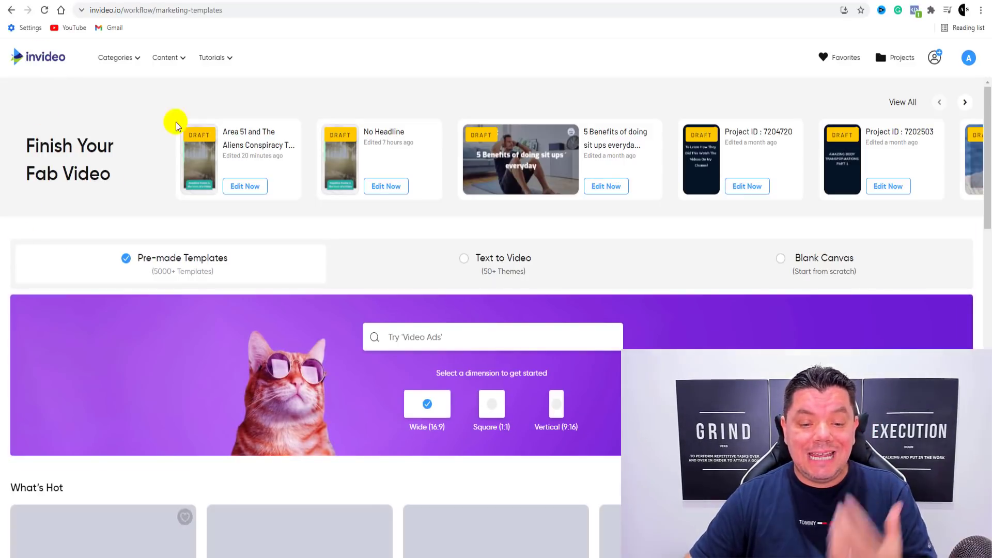
pyautogui.scroll(-2, 216, 252)
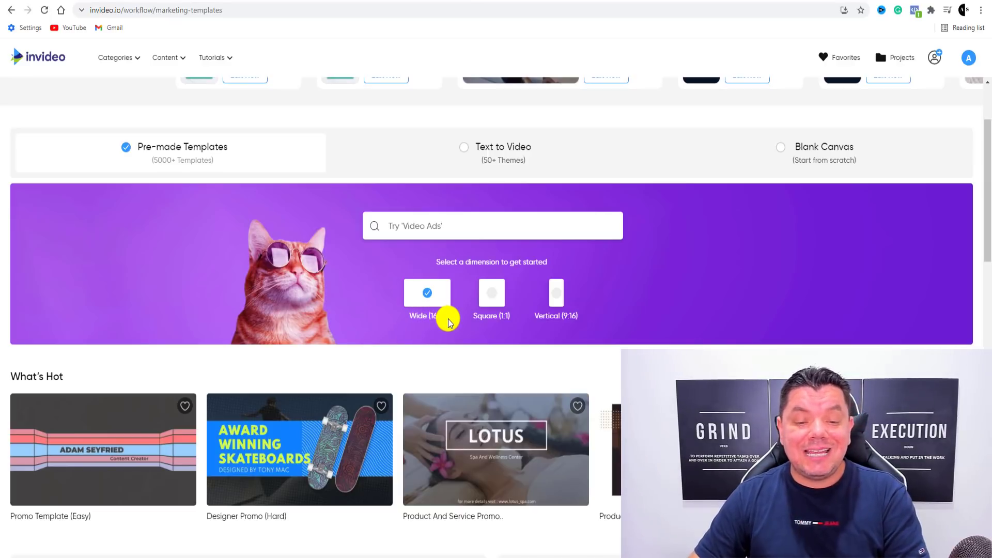
pyautogui.scroll(-10, 441, 317)
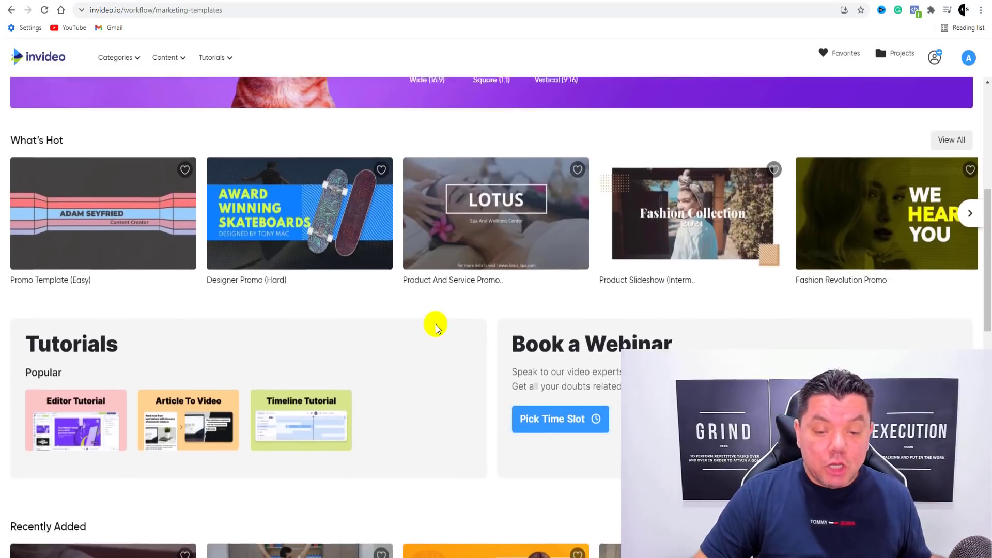
pyautogui.scroll(-3, 388, 357)
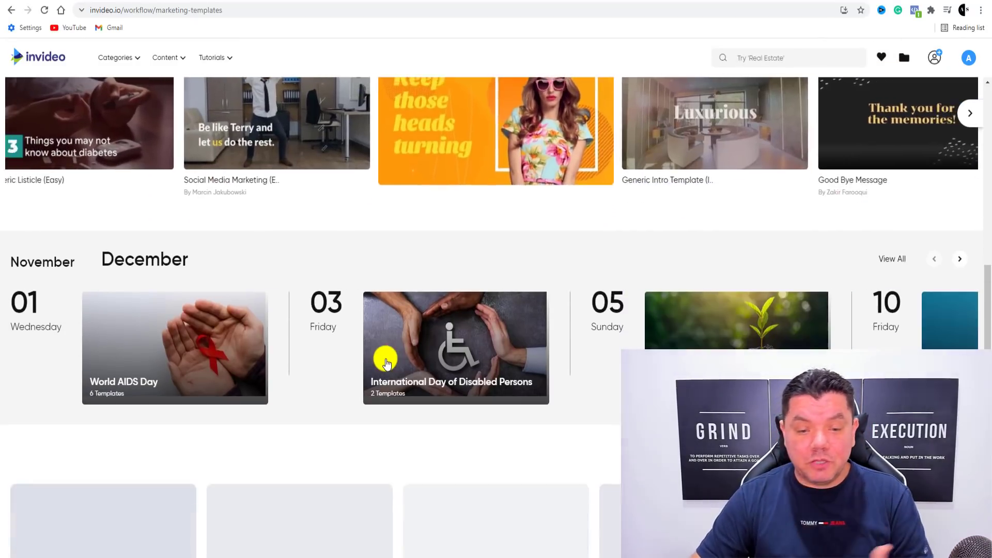
pyautogui.scroll(8, 391, 361)
pyautogui.scroll(2, 390, 361)
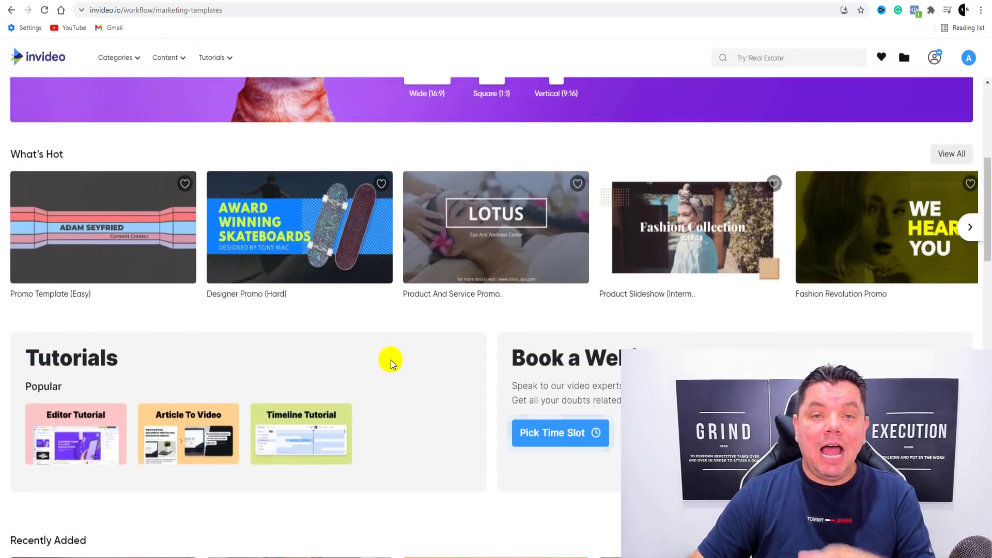
pyautogui.scroll(3, 450, 344)
pyautogui.moveTo(451, 348)
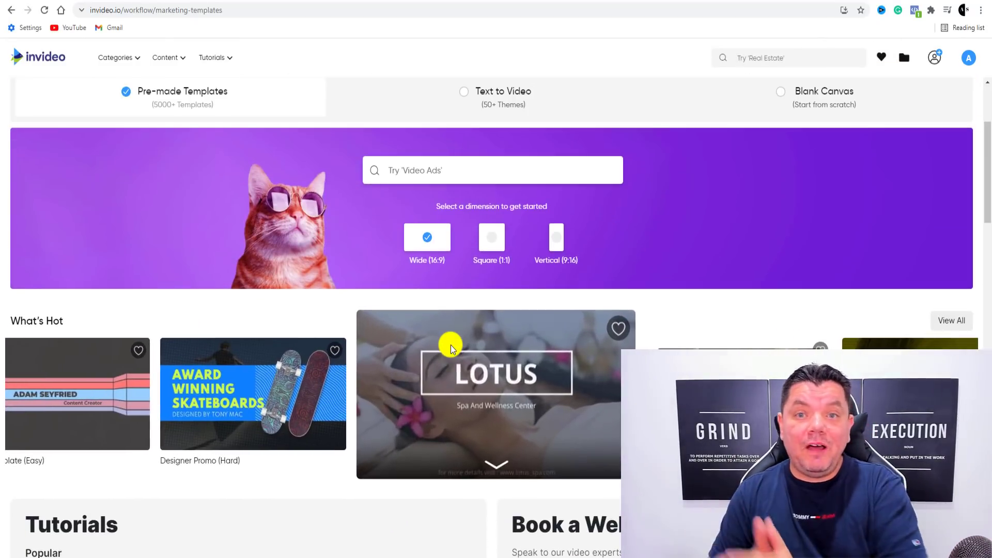